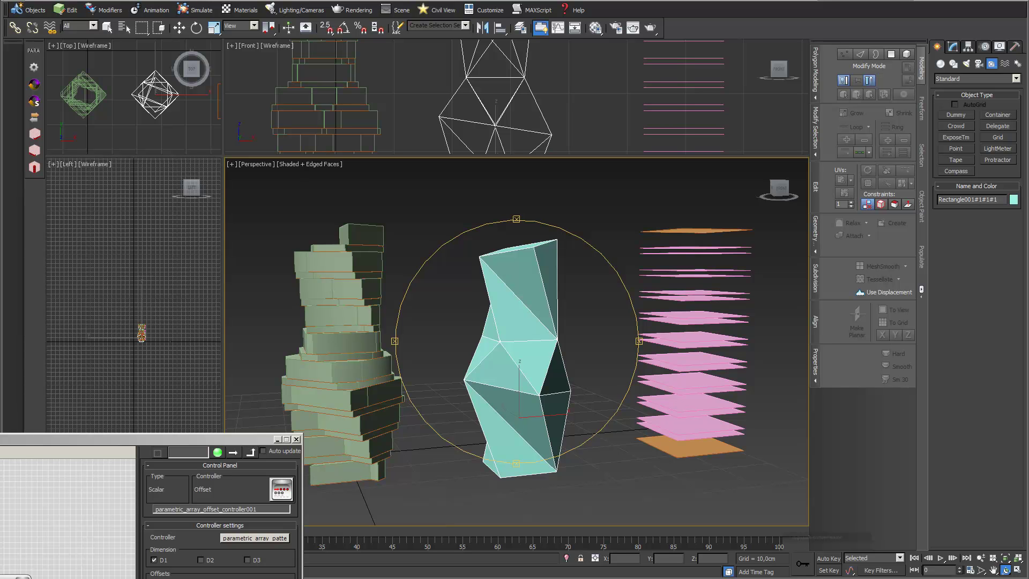
- Isolate the twisted faceted tower and rebalance the viewport layout so the Top view has room beside it
{"action": "scroll", "coordinate": [533, 389], "scroll_direction": "up", "scroll_amount": 3}
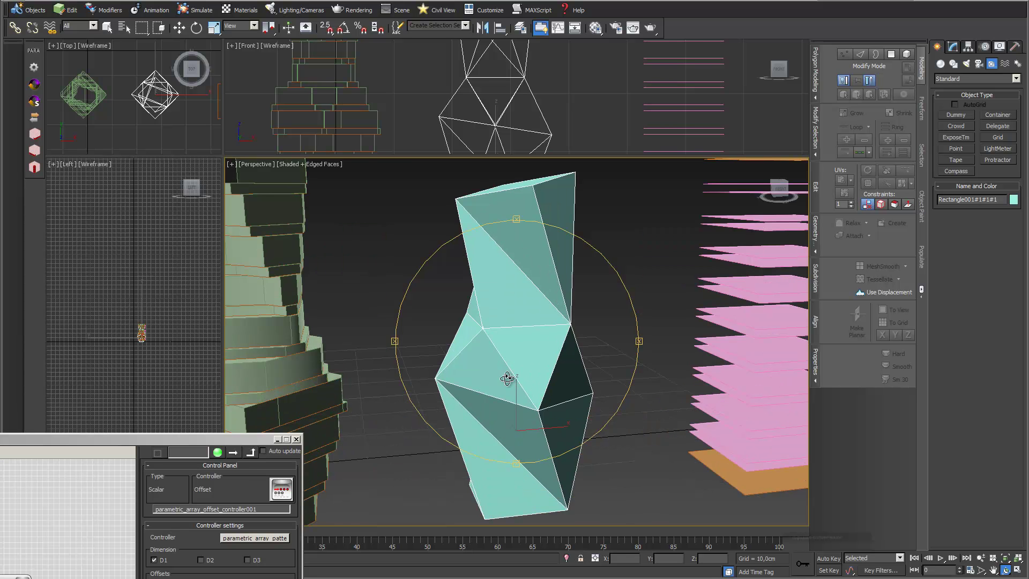
{"action": "scroll", "coordinate": [510, 374], "scroll_direction": "down", "scroll_amount": 3}
{"action": "middle_click_drag", "start_coordinate": [524, 377], "coordinate": [542, 395]}
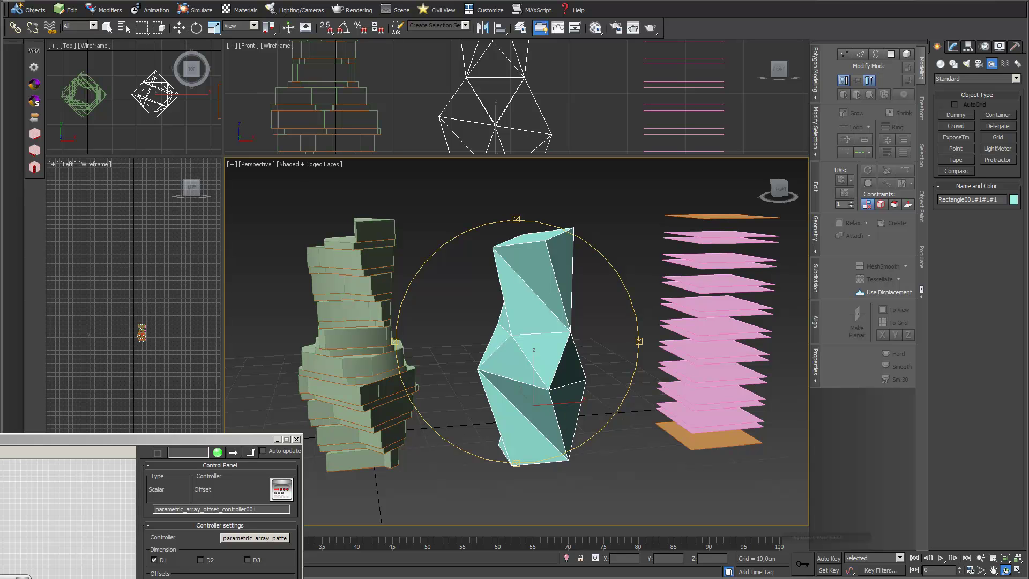
{"action": "left_click", "coordinate": [566, 557]}
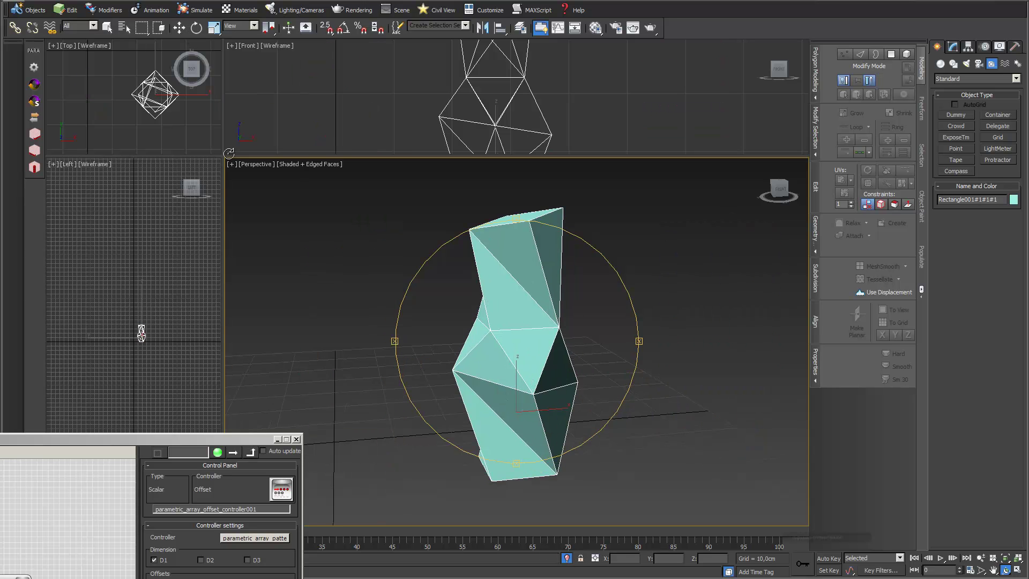
{"action": "left_click_drag", "start_coordinate": [309, 215], "coordinate": [496, 343]}
{"action": "middle_click_drag", "start_coordinate": [440, 168], "coordinate": [373, 174]}
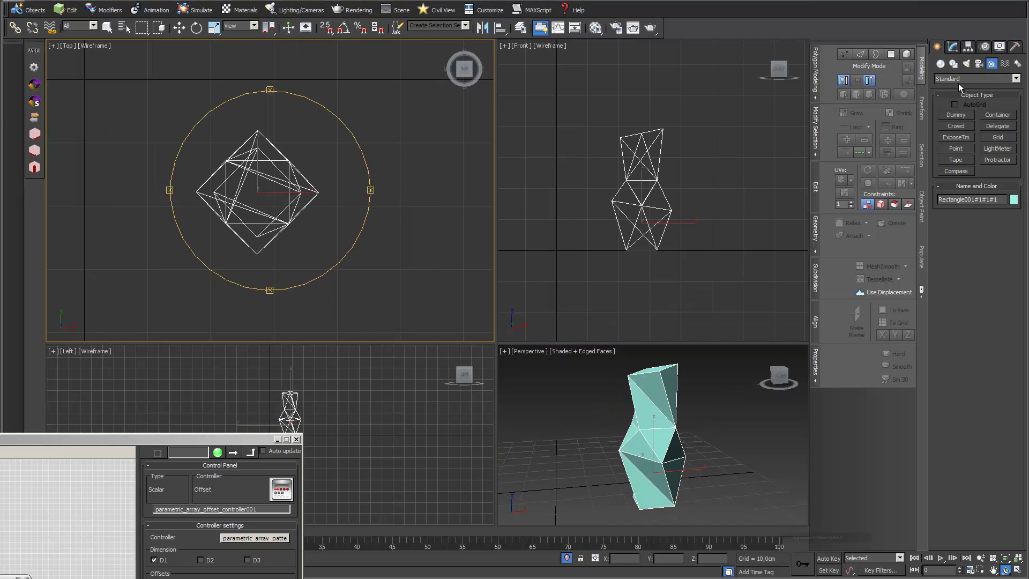
- Draw a plane about 17 cm long and 15.7 cm wide beside the tower in the Top view
{"action": "left_click", "coordinate": [940, 64]}
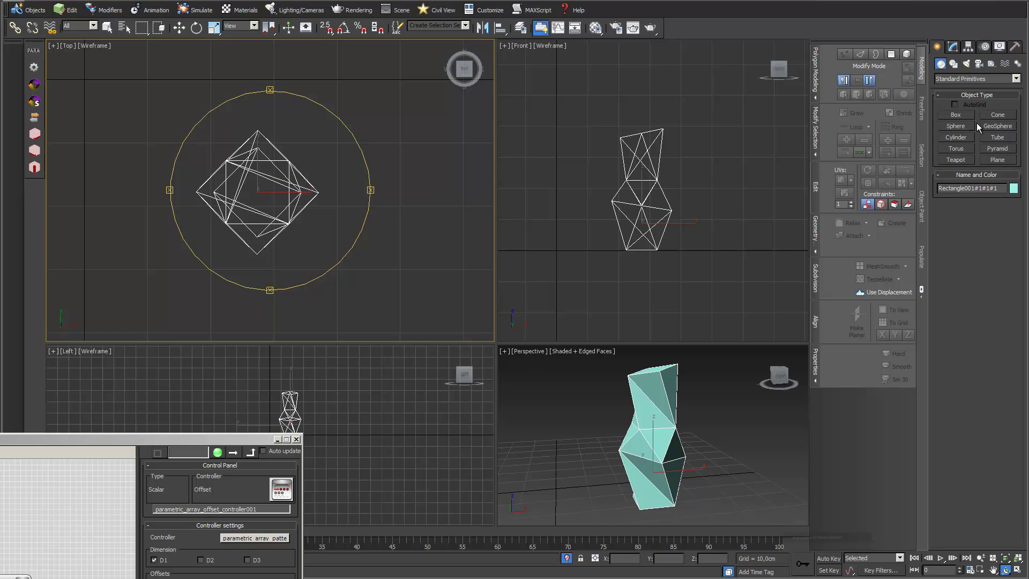
{"action": "left_click", "coordinate": [997, 159]}
{"action": "left_click_drag", "start_coordinate": [354, 162], "coordinate": [453, 269]}
{"action": "left_click", "coordinate": [178, 27]}
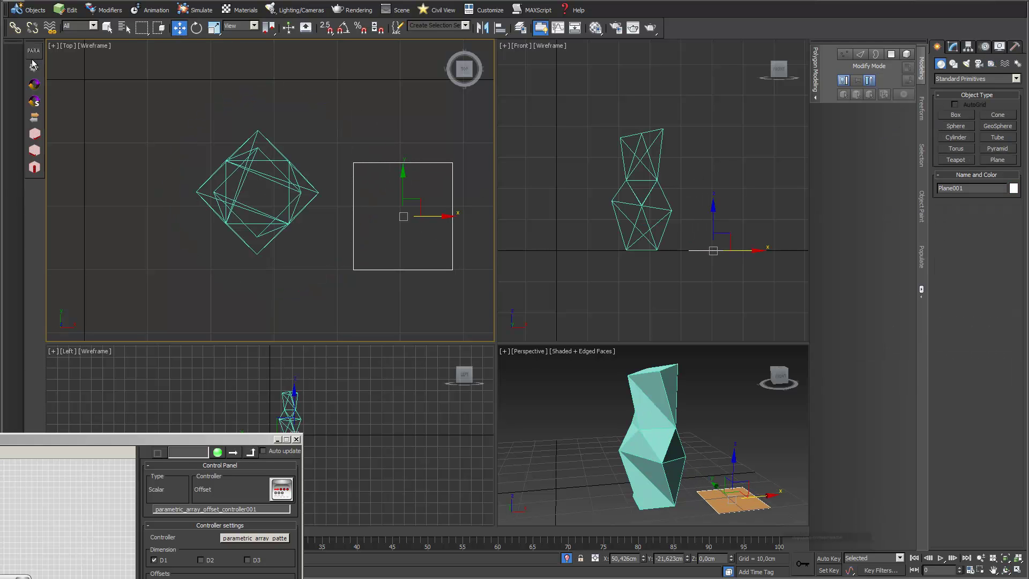
- Close the old controller window and create a 20 × 1 × 1 parametric copy array from the plane without keeping the original object
{"action": "left_click", "coordinate": [296, 439]}
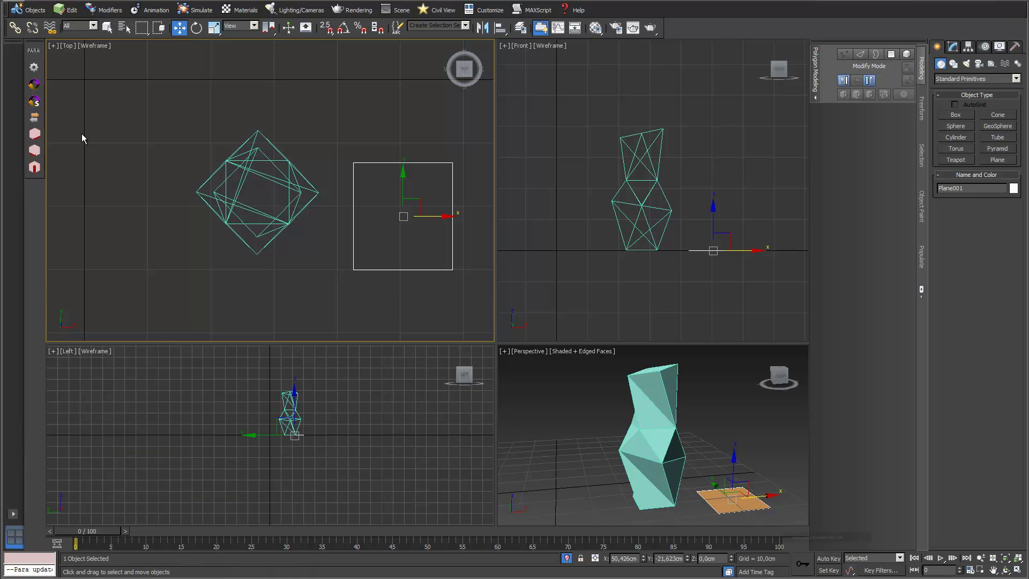
{"action": "left_click", "coordinate": [33, 49]}
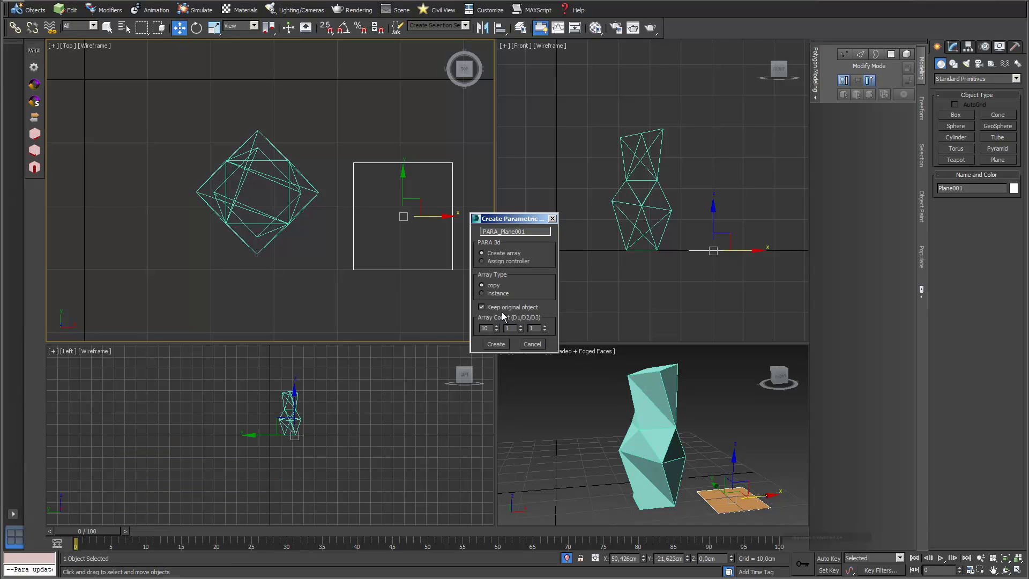
{"action": "left_click", "coordinate": [481, 307]}
{"action": "left_click", "coordinate": [496, 344]}
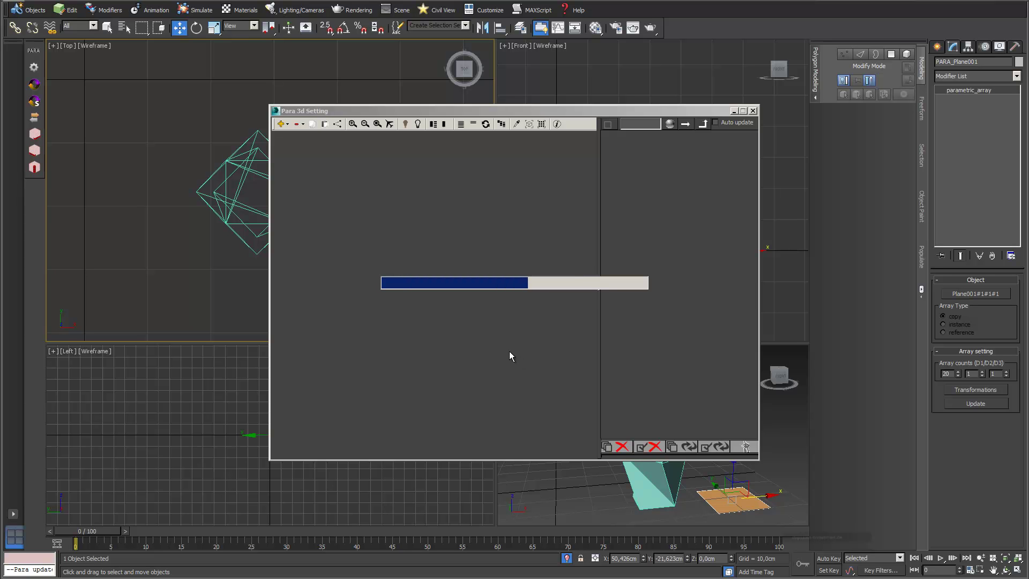
- Locate the plane array's node in the graph, expand its Position parameters and enable Z Position, keeping the viewports uncovered
{"action": "scroll", "coordinate": [481, 368], "scroll_direction": "down", "scroll_amount": 4}
{"action": "middle_click_drag", "start_coordinate": [400, 242], "coordinate": [474, 240]}
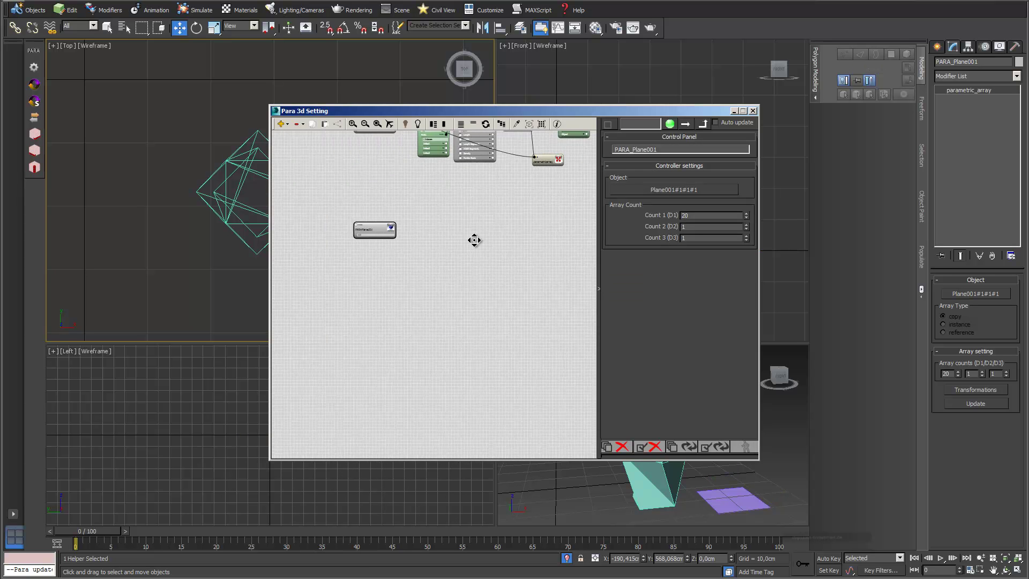
{"action": "left_click_drag", "start_coordinate": [408, 221], "coordinate": [442, 272]}
{"action": "scroll", "coordinate": [482, 274], "scroll_direction": "up", "scroll_amount": 1}
{"action": "scroll", "coordinate": [439, 223], "scroll_direction": "up", "scroll_amount": 2}
{"action": "left_click", "coordinate": [342, 260]}
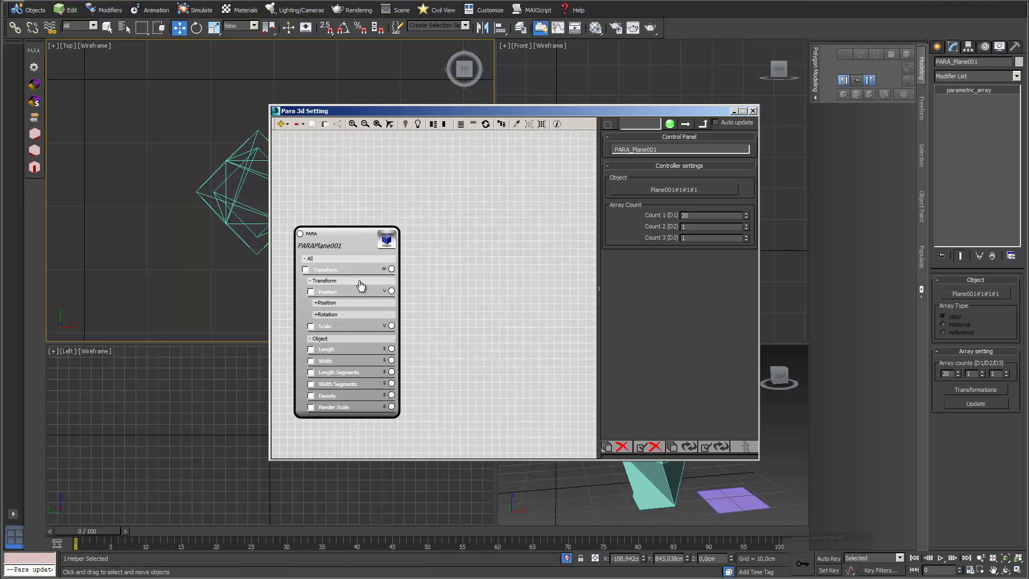
{"action": "left_click_drag", "start_coordinate": [557, 112], "coordinate": [365, 41]}
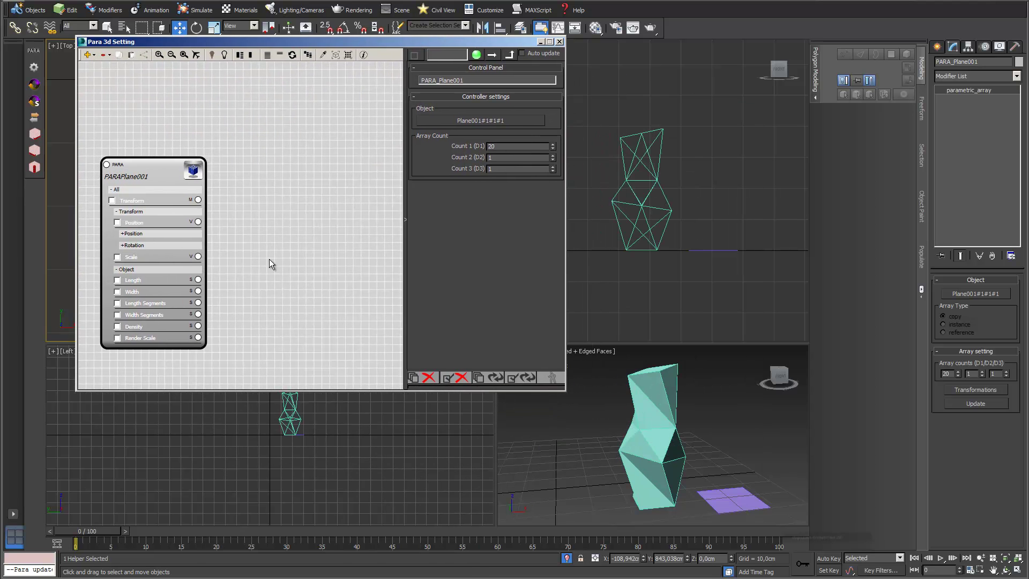
{"action": "left_click", "coordinate": [124, 234]}
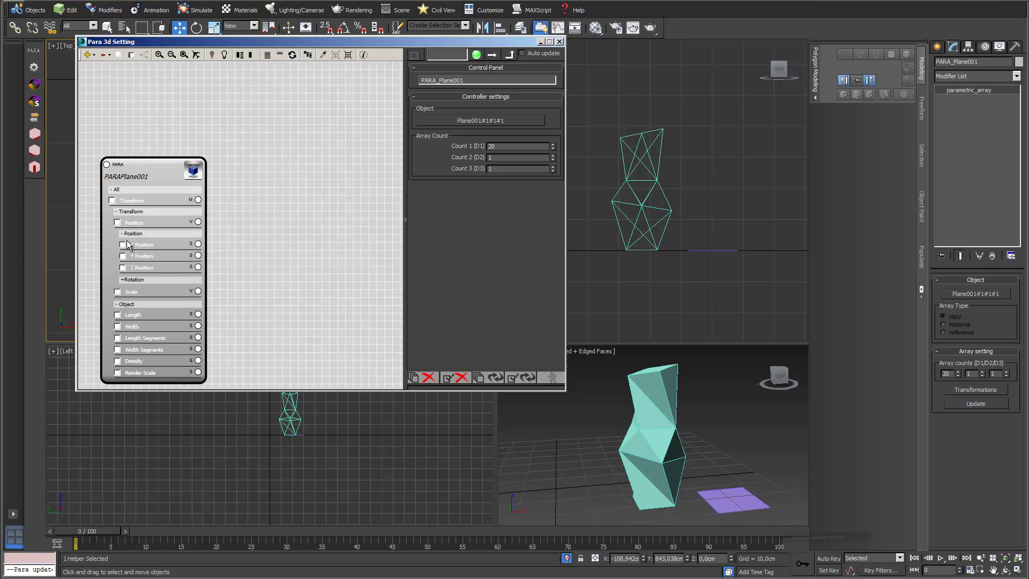
{"action": "left_click", "coordinate": [126, 268]}
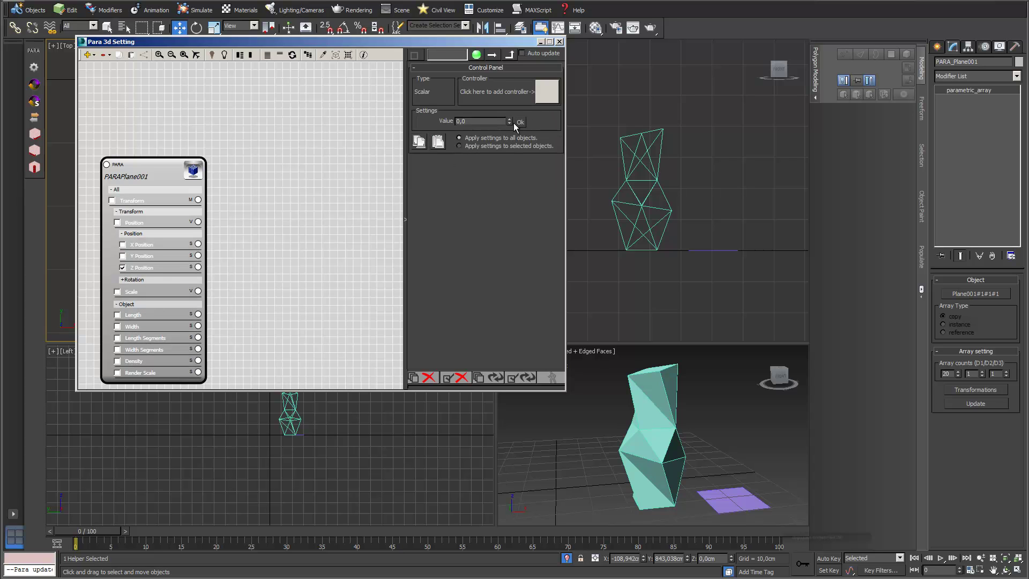
- Test a Z Position value of 14.4 on all planes and reset it to 0
{"action": "left_click_drag", "start_coordinate": [509, 121], "coordinate": [424, 122]}
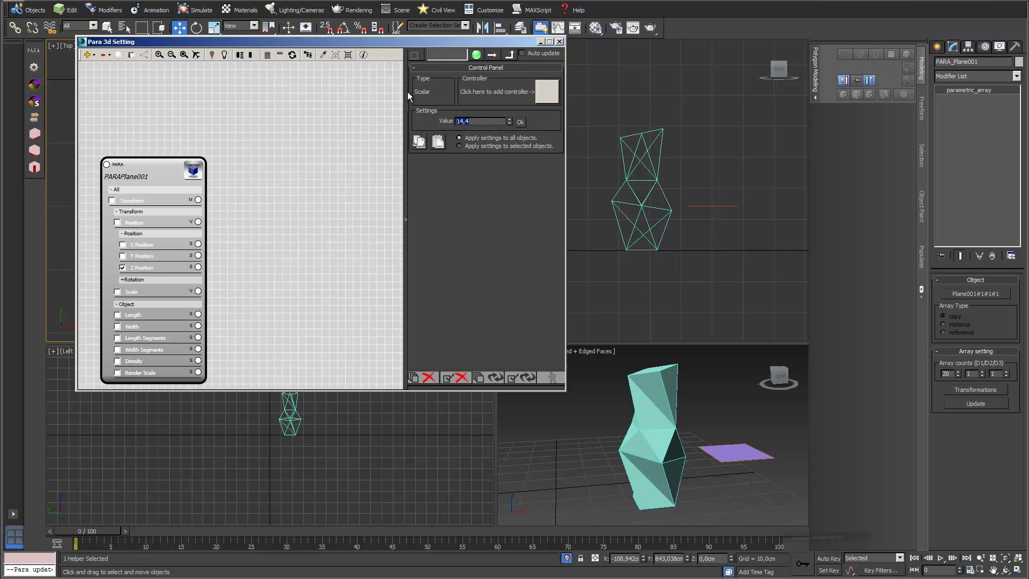
{"action": "type", "text": "0"}
{"action": "left_click", "coordinate": [520, 122]}
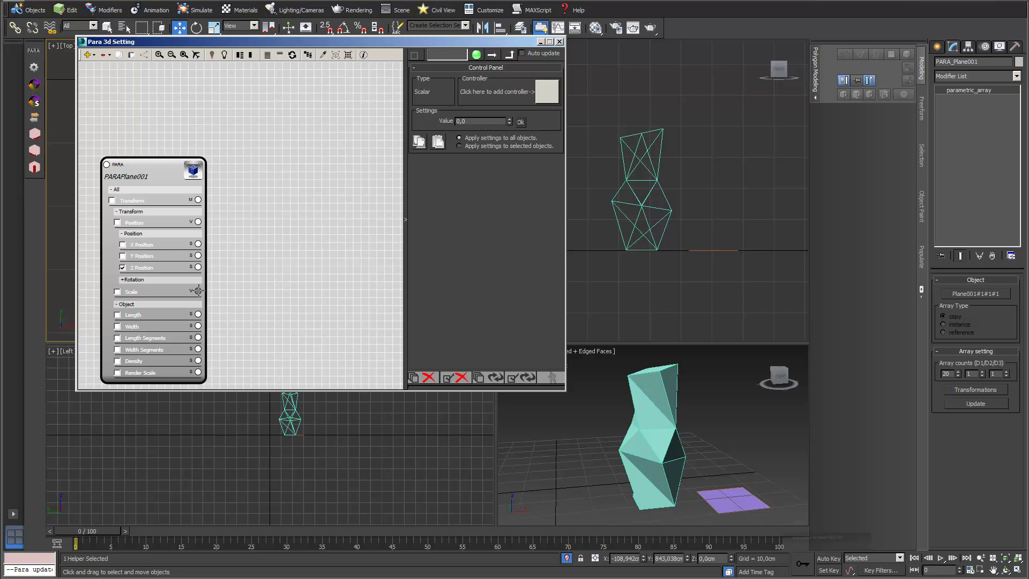
- Connect a new Math Controller to the plane array's Z Position
{"action": "left_click_drag", "start_coordinate": [217, 274], "coordinate": [252, 273]}
{"action": "type", "text": "math"}
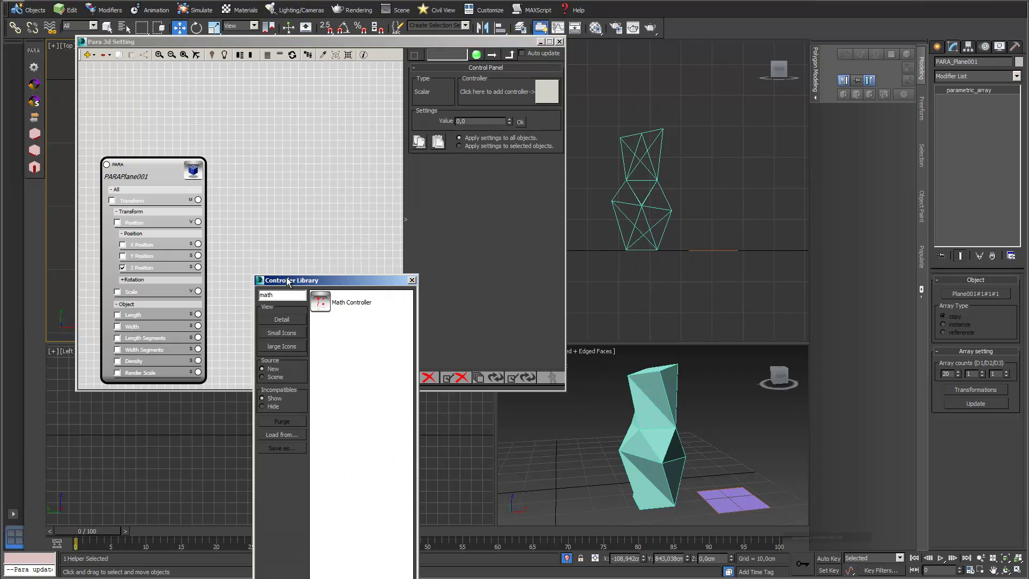
{"action": "double_click", "coordinate": [327, 301]}
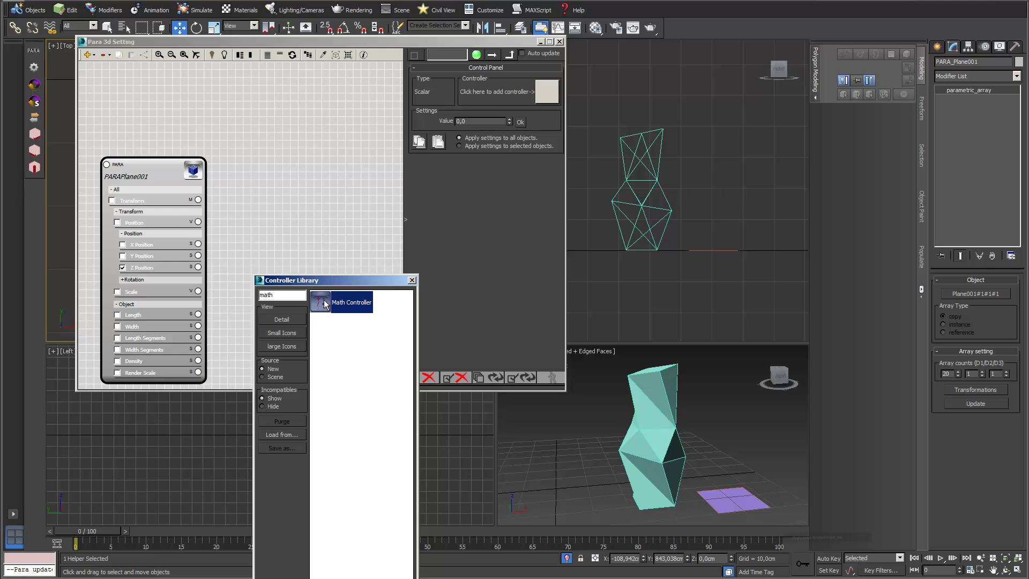
{"action": "key", "text": "z"}
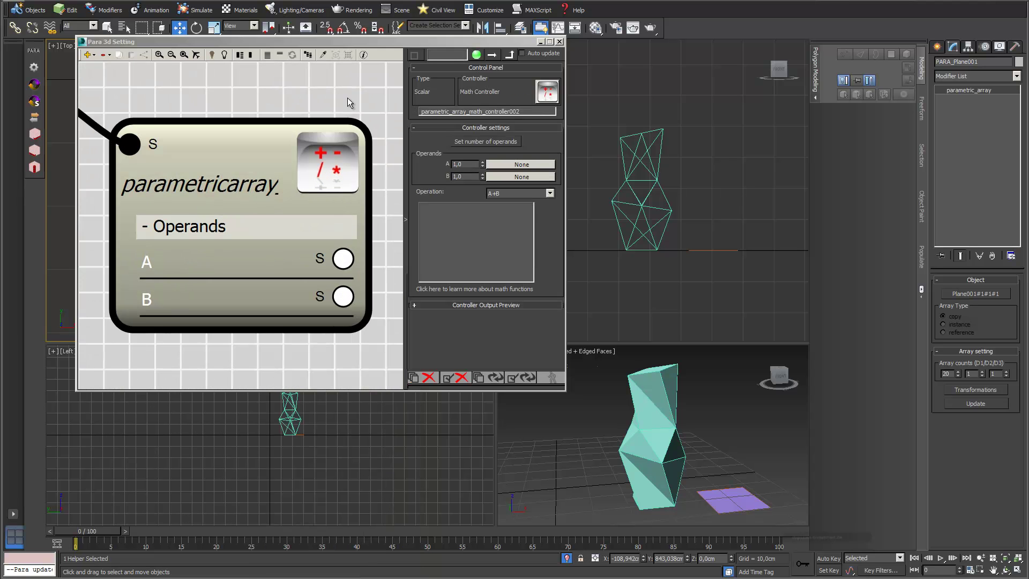
- Set the Math Controller's operation to A+B
{"action": "scroll", "coordinate": [289, 115], "scroll_direction": "down", "scroll_amount": 3}
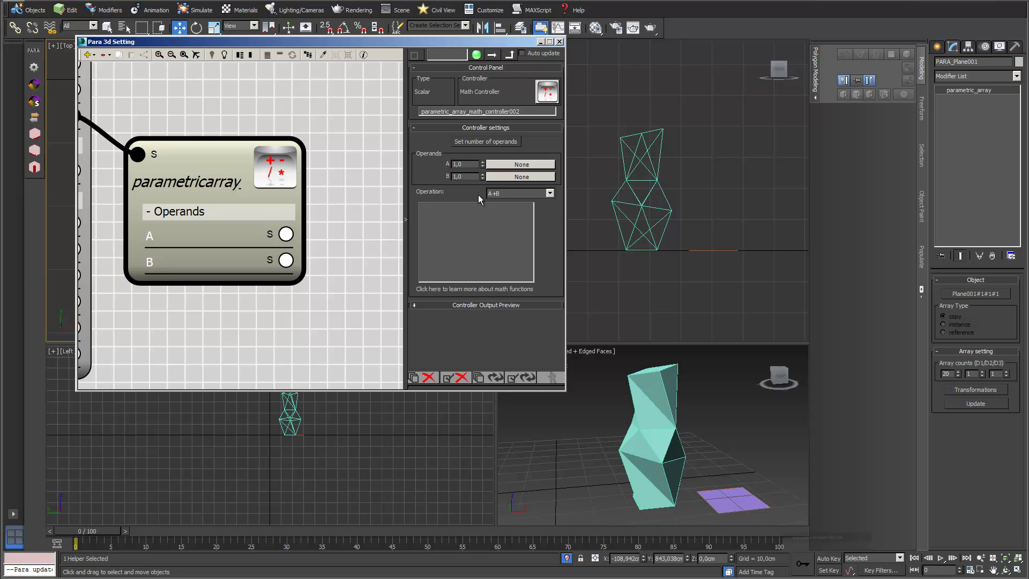
{"action": "left_click", "coordinate": [544, 194]}
{"action": "left_click", "coordinate": [506, 202]}
{"action": "scroll", "coordinate": [327, 172], "scroll_direction": "down", "scroll_amount": 5}
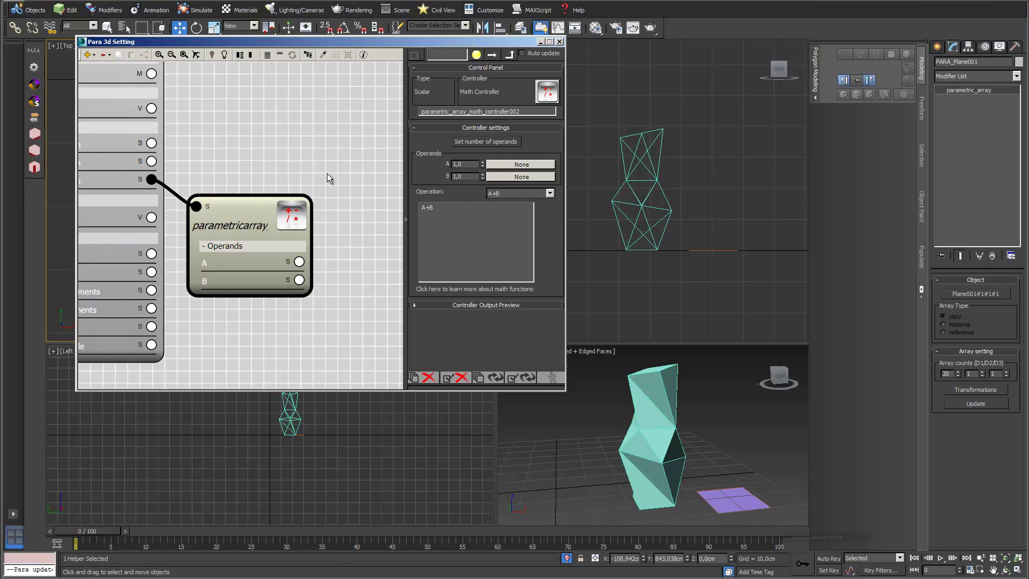
- Connect a new Link Controller to operand A of the Math Controller
{"action": "left_click_drag", "start_coordinate": [230, 245], "coordinate": [275, 220]}
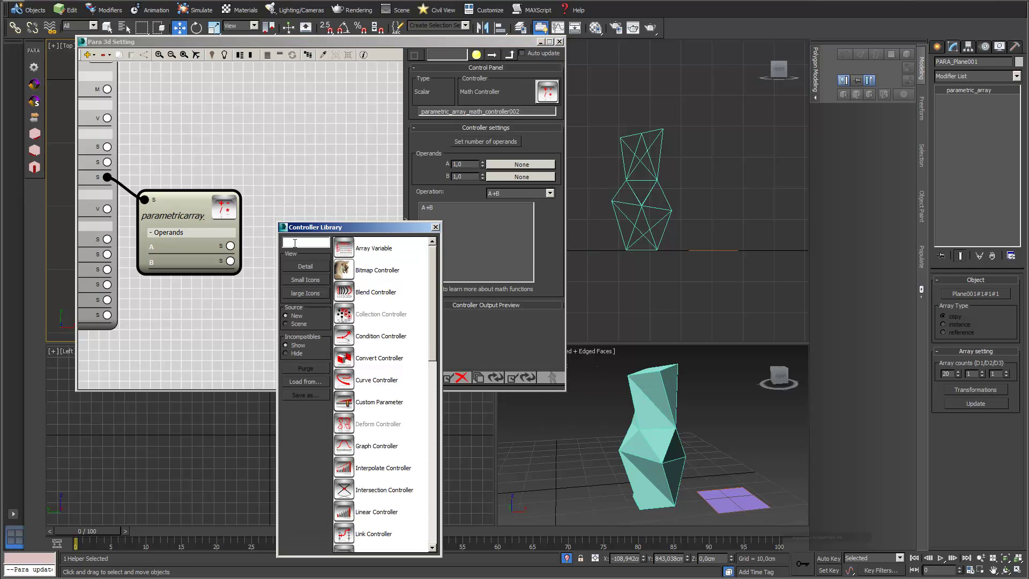
{"action": "type", "text": "link"}
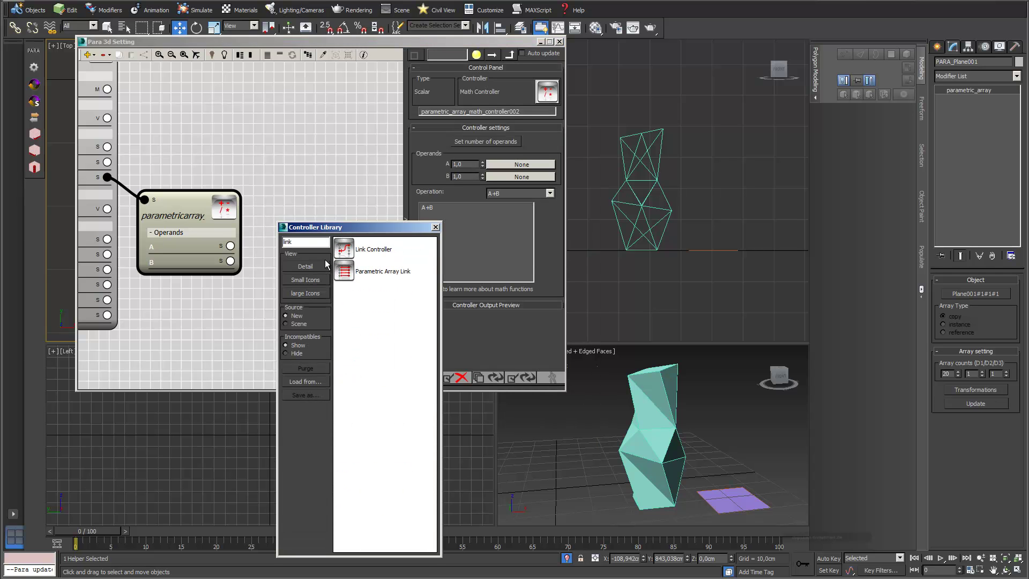
{"action": "double_click", "coordinate": [370, 249]}
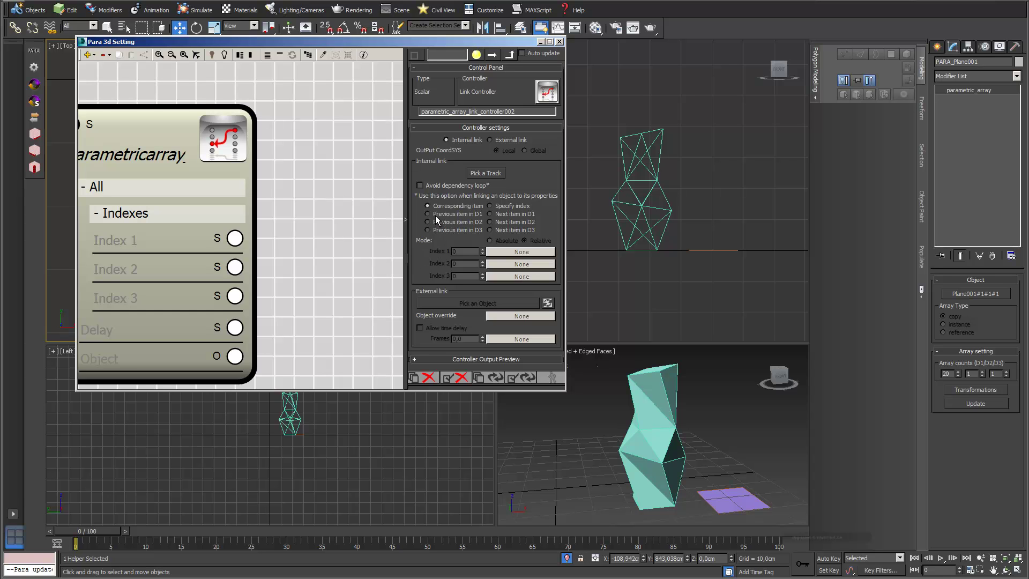
- Select the first plane of the stack and set the Link Controller to use the previous item in D1
{"action": "left_click", "coordinate": [721, 503]}
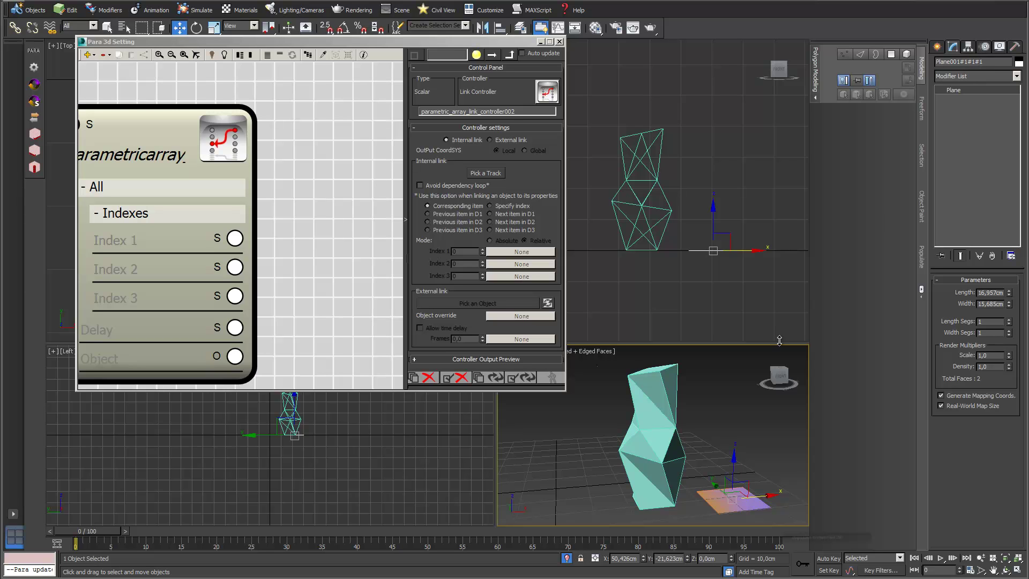
{"action": "left_click", "coordinate": [754, 504]}
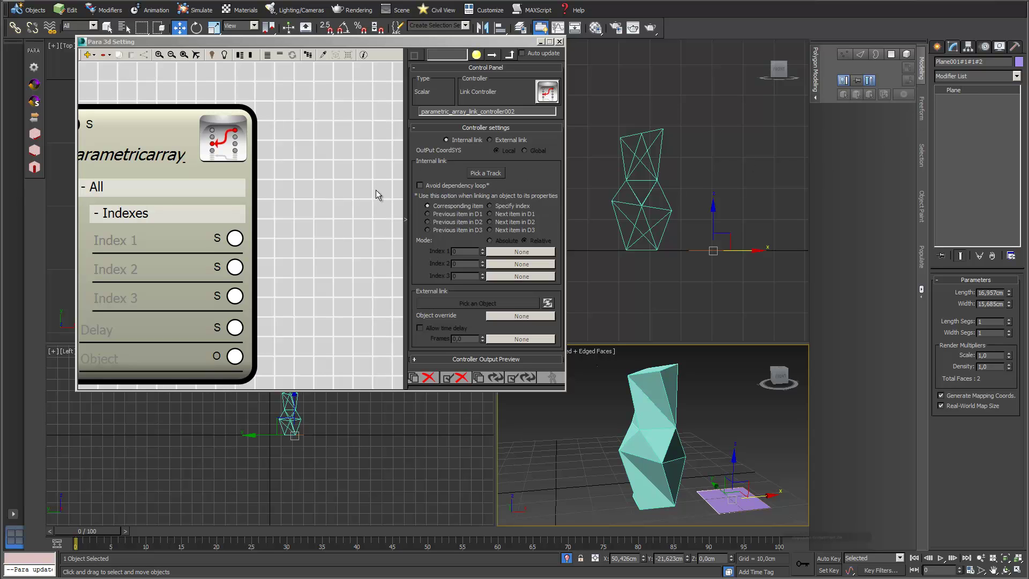
{"action": "middle_click_drag", "start_coordinate": [333, 184], "coordinate": [336, 202]}
{"action": "scroll", "coordinate": [335, 203], "scroll_direction": "down", "scroll_amount": 2}
{"action": "scroll", "coordinate": [292, 120], "scroll_direction": "down", "scroll_amount": 1}
{"action": "middle_click_drag", "start_coordinate": [289, 106], "coordinate": [322, 137]}
{"action": "left_click_drag", "start_coordinate": [266, 169], "coordinate": [316, 91]}
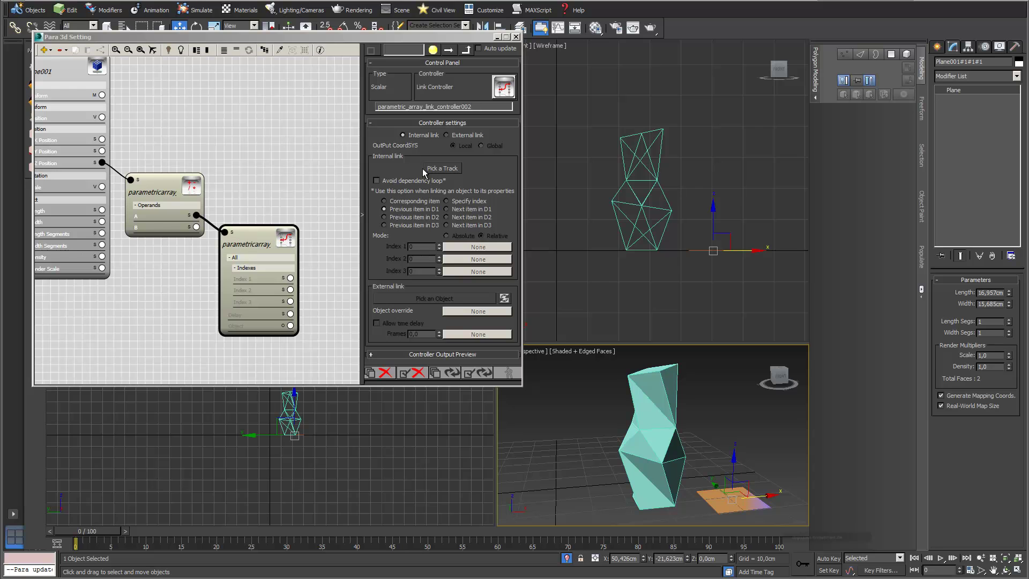
- Assign the first plane's Z Position track as the internal link of the Link Controller
{"action": "left_click", "coordinate": [441, 168]}
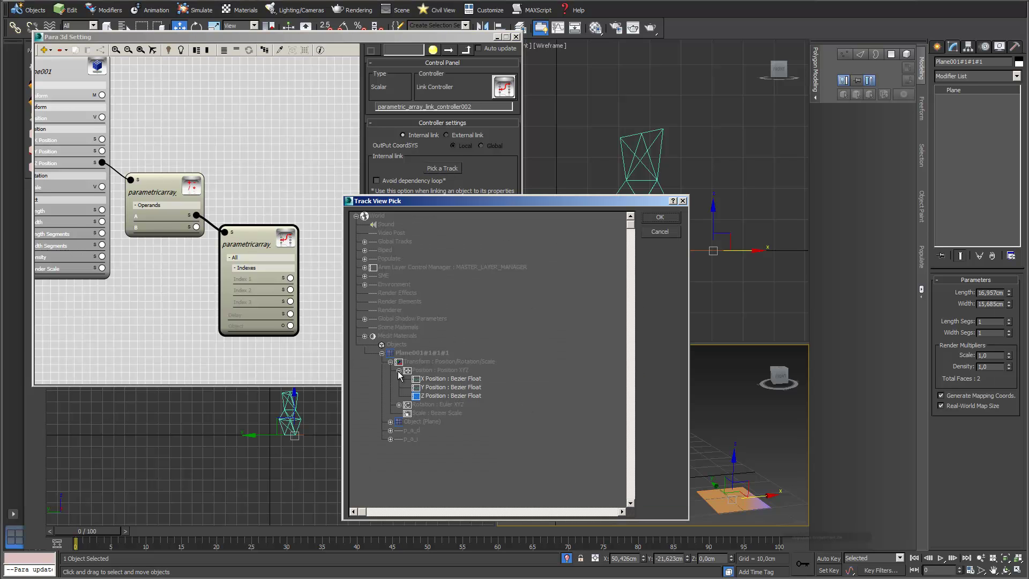
{"action": "left_click", "coordinate": [381, 353]}
{"action": "left_click", "coordinate": [382, 354]}
{"action": "left_click", "coordinate": [443, 396]}
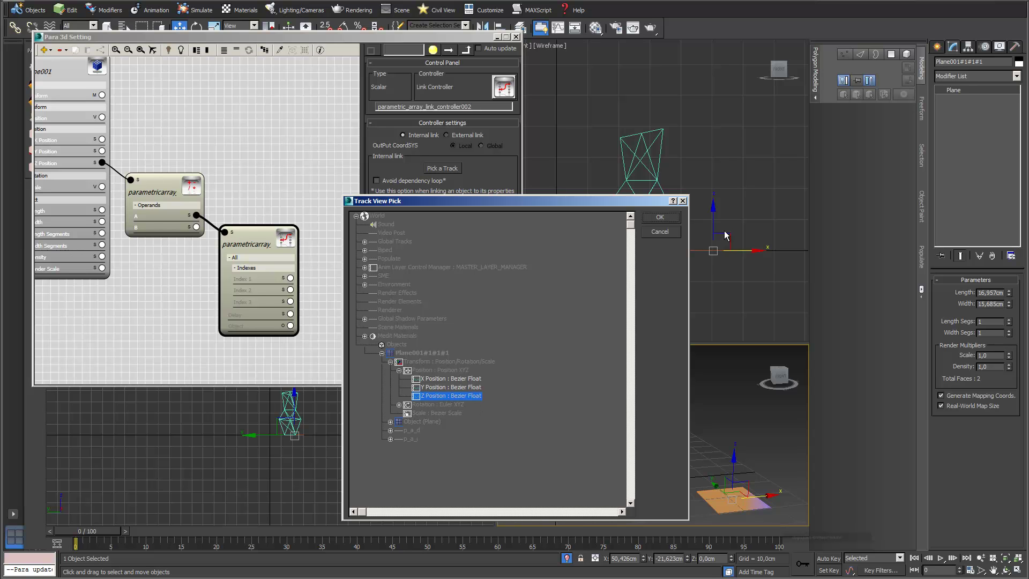
{"action": "left_click_drag", "start_coordinate": [637, 205], "coordinate": [525, 175]}
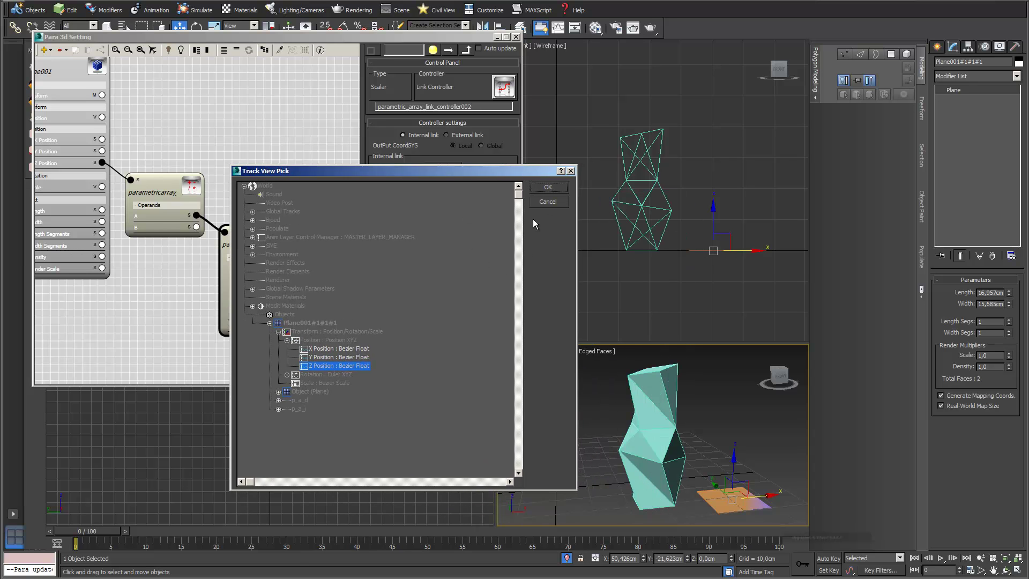
{"action": "left_click", "coordinate": [554, 188]}
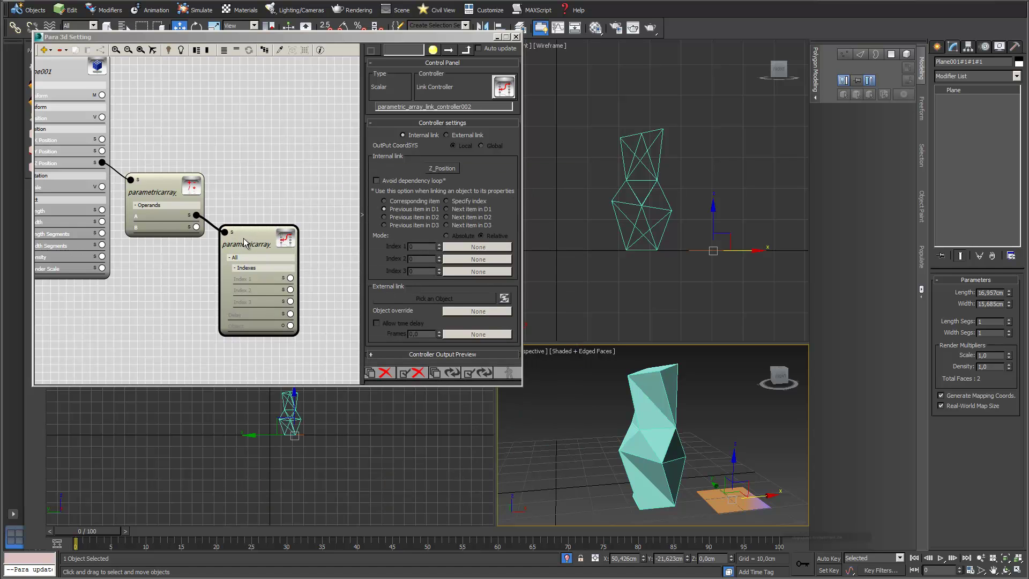
- Move the link node aside, connect a Pattern Controller to operand B and set its pattern map to 1,3
{"action": "left_click_drag", "start_coordinate": [249, 226], "coordinate": [294, 127]}
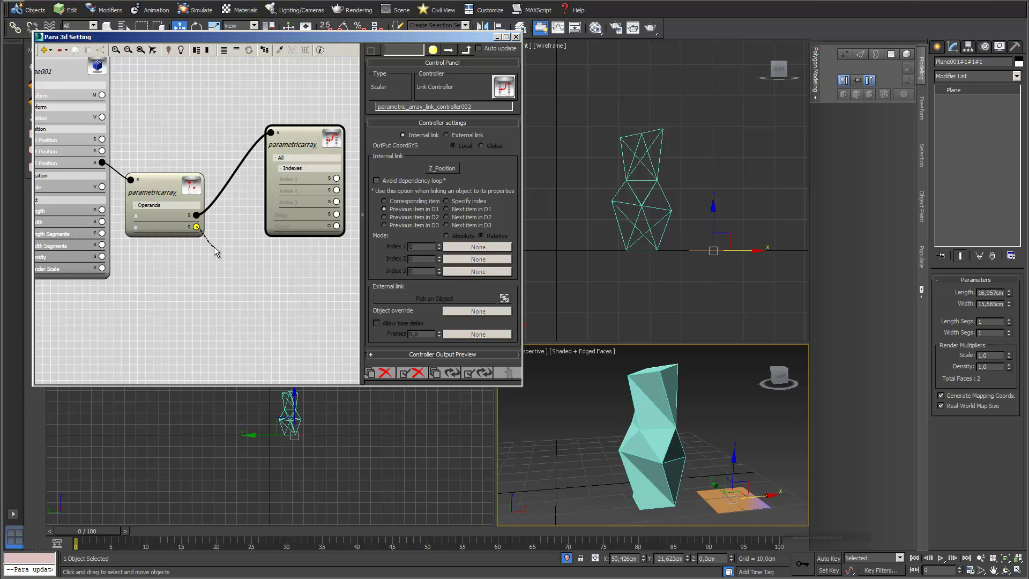
{"action": "left_click_drag", "start_coordinate": [214, 246], "coordinate": [214, 247]}
{"action": "type", "text": "pl"}
{"action": "type", "text": "at"}
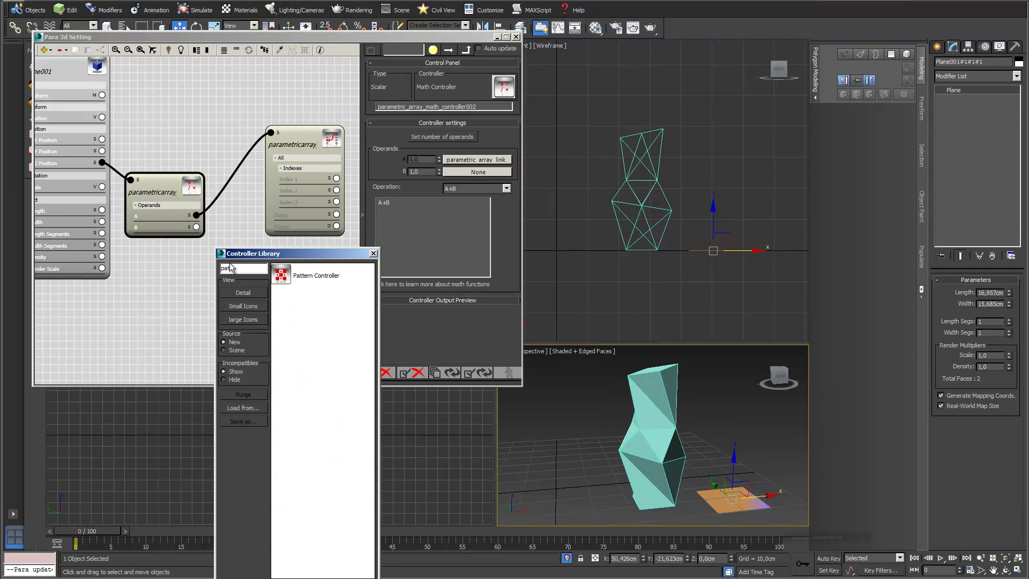
{"action": "double_click", "coordinate": [281, 275]}
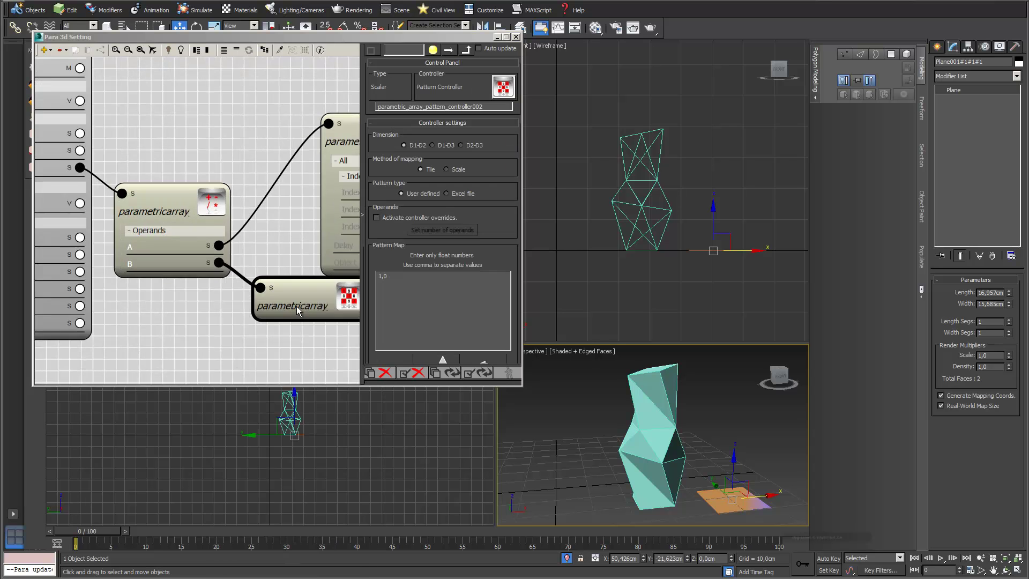
{"action": "left_click", "coordinate": [383, 277]}
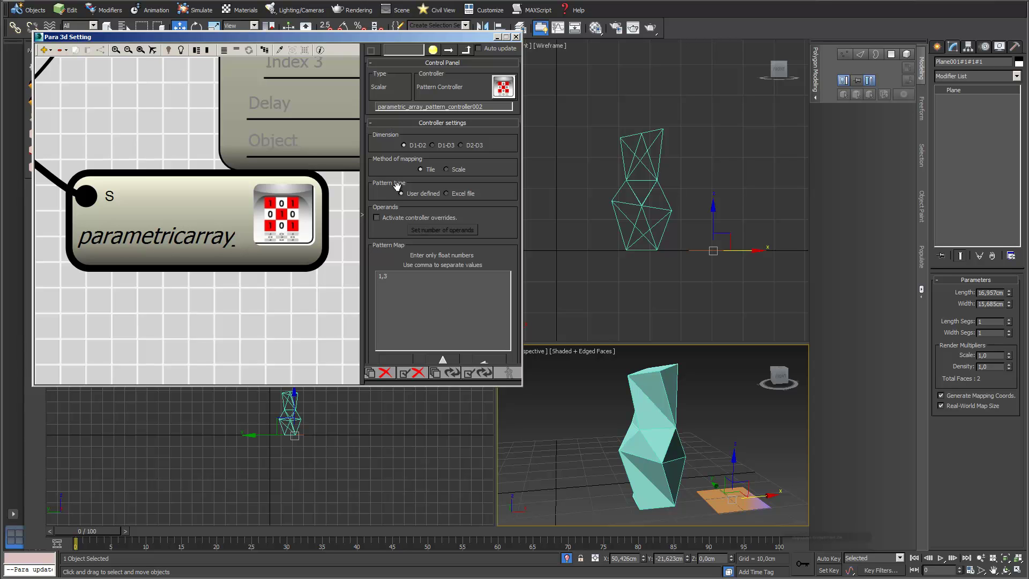
- Update the plane array so the planes stack according to the math, link and pattern controllers on Z Position
{"action": "scroll", "coordinate": [154, 152], "scroll_direction": "down", "scroll_amount": 3}
{"action": "middle_click_drag", "start_coordinate": [153, 161], "coordinate": [230, 215]}
{"action": "scroll", "coordinate": [141, 129], "scroll_direction": "down", "scroll_amount": 1}
{"action": "middle_click_drag", "start_coordinate": [140, 126], "coordinate": [186, 161]}
{"action": "left_click", "coordinate": [76, 79]}
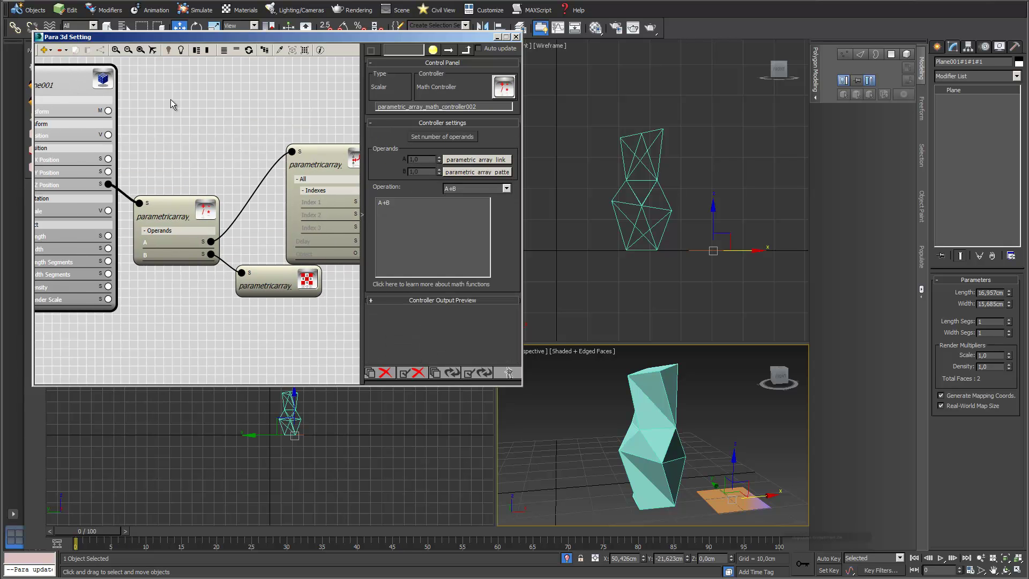
{"action": "scroll", "coordinate": [232, 170], "scroll_direction": "down", "scroll_amount": 2}
{"action": "middle_click_drag", "start_coordinate": [236, 158], "coordinate": [258, 168]}
{"action": "middle_click_drag", "start_coordinate": [221, 126], "coordinate": [213, 120]}
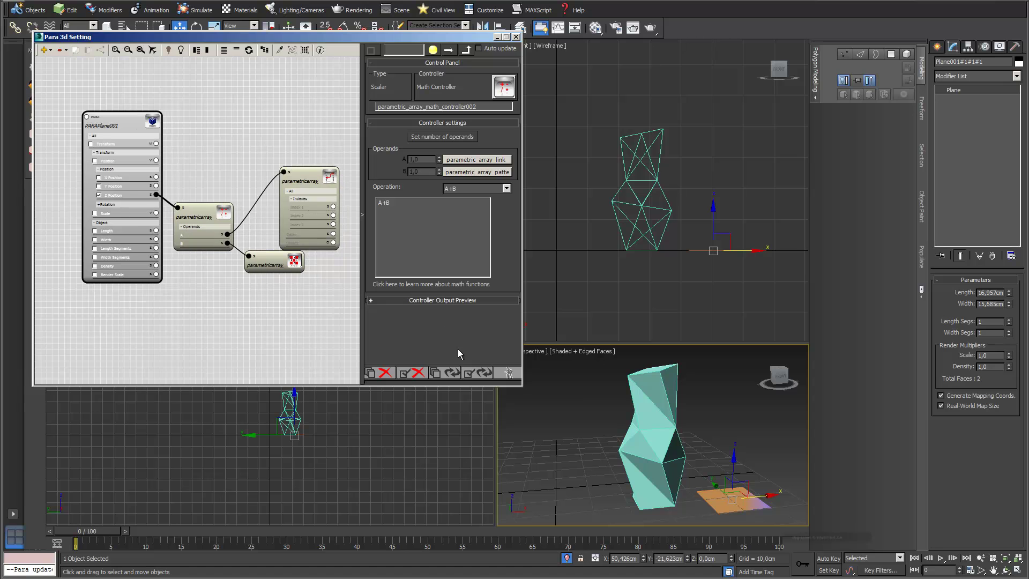
{"action": "left_click", "coordinate": [450, 373]}
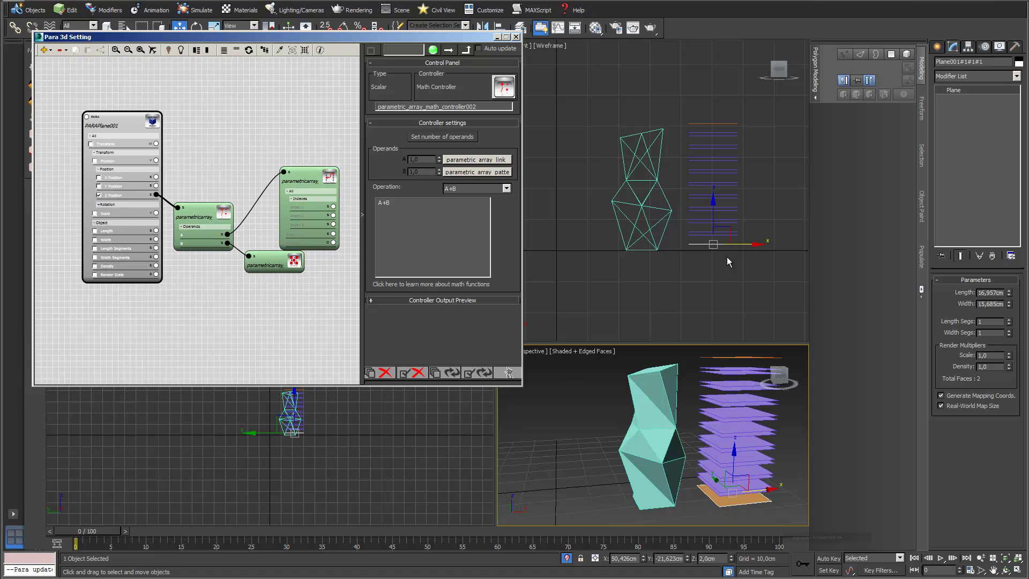
{"action": "middle_click", "coordinate": [747, 208]}
{"action": "scroll", "coordinate": [746, 206], "scroll_direction": "up", "scroll_amount": 3}
{"action": "mouse_move", "coordinate": [744, 205]}
{"action": "middle_mouse_down"}
{"action": "mouse_move", "coordinate": [745, 227]}
{"action": "mouse_move", "coordinate": [733, 199]}
{"action": "middle_mouse_up"}
{"action": "scroll", "coordinate": [744, 227], "scroll_direction": "up", "scroll_amount": 2}
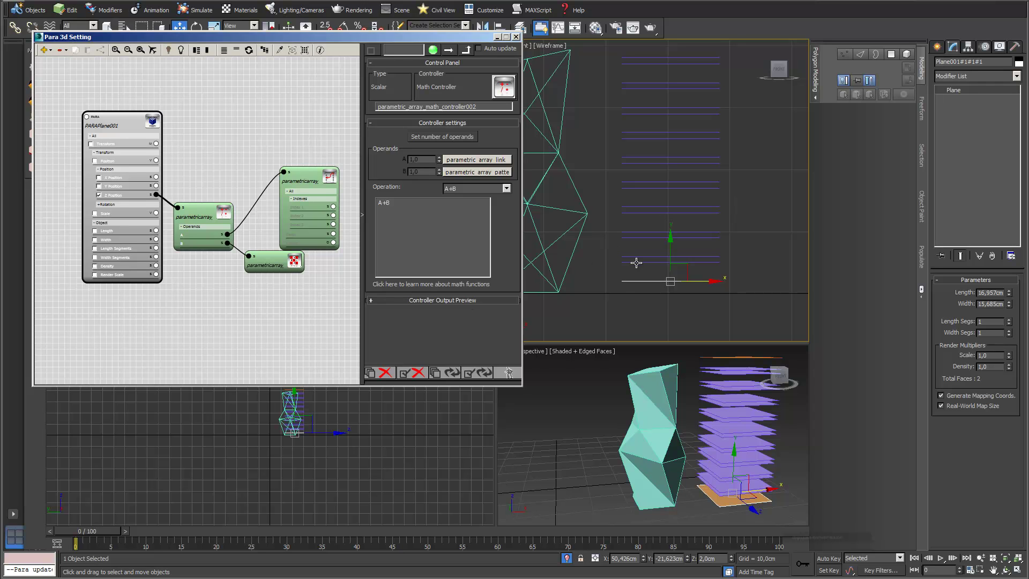
- Set the Pattern Controller's pattern map to 1,2,3 and update the plane stack
{"action": "left_click", "coordinate": [276, 262]}
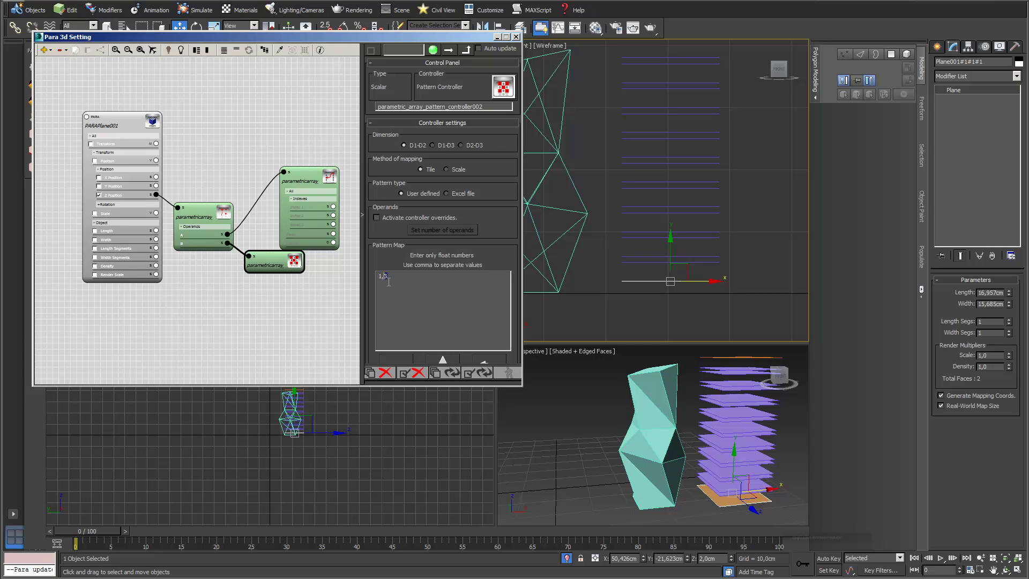
{"action": "type", "text": "2,"}
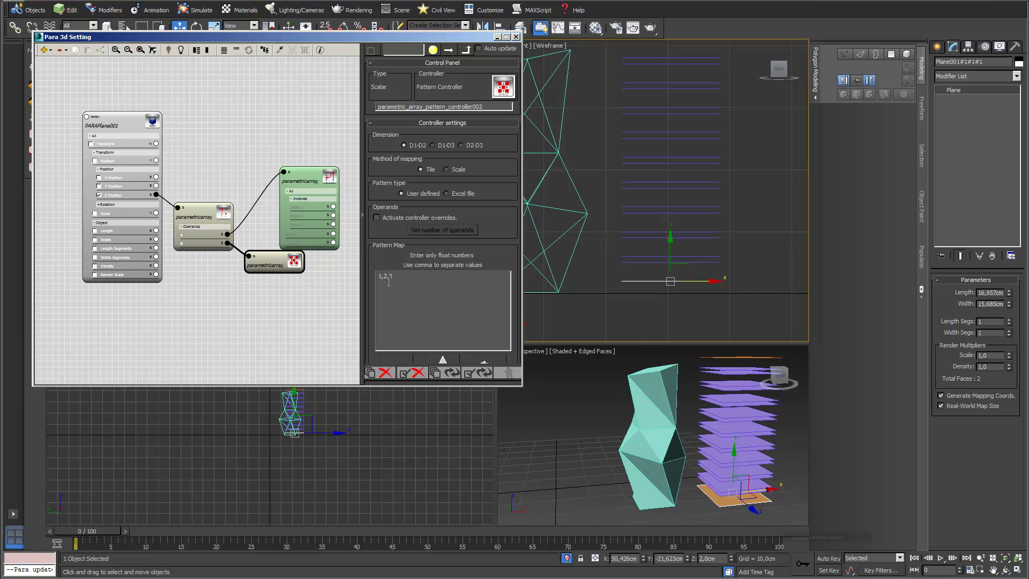
{"action": "left_click", "coordinate": [474, 372]}
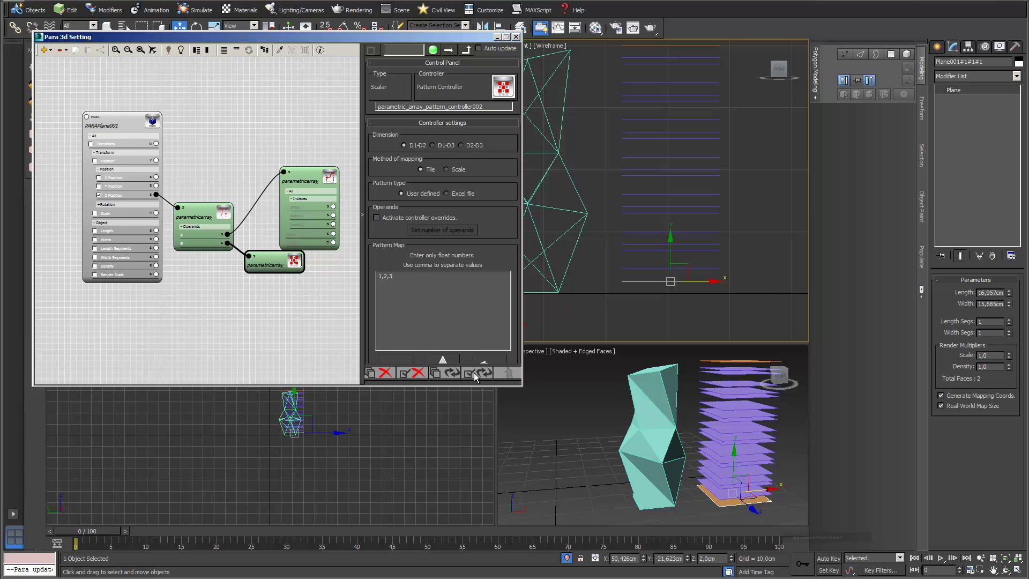
{"action": "middle_click_drag", "start_coordinate": [636, 197], "coordinate": [634, 243]}
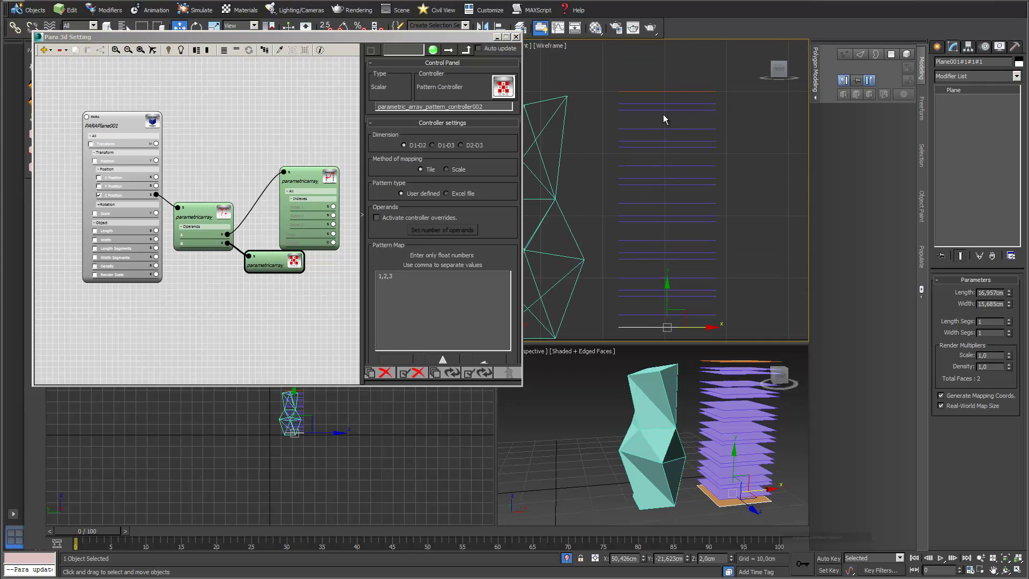
- Extend the pattern map to 1,2,3,2 and update the floor spacing of the plane stack
{"action": "left_click", "coordinate": [394, 278]}
{"action": "type", "text": ",2"}
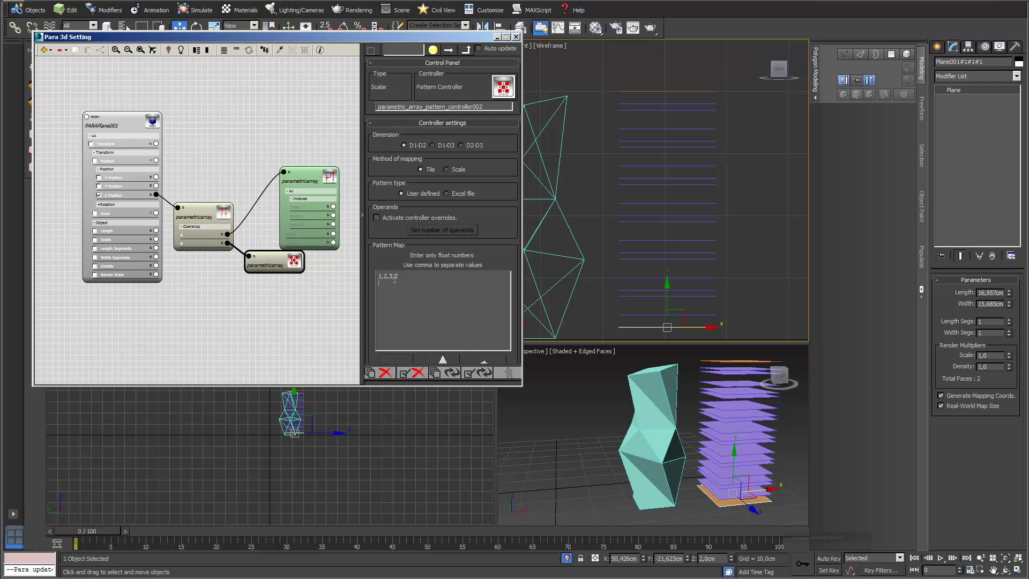
{"action": "left_click", "coordinate": [480, 376]}
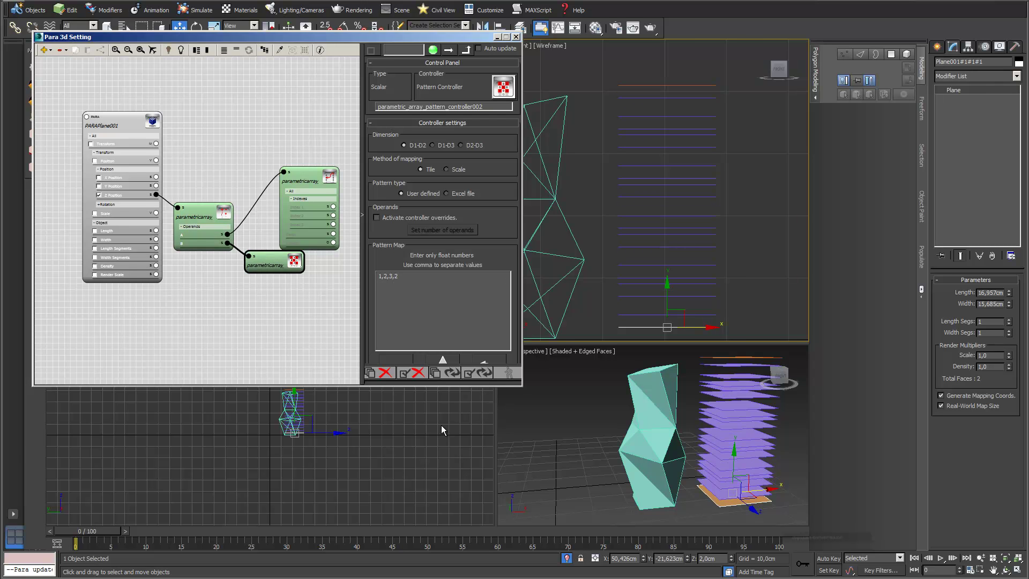
{"action": "left_click_drag", "start_coordinate": [399, 277], "coordinate": [386, 276]}
{"action": "type", "text": "5"}
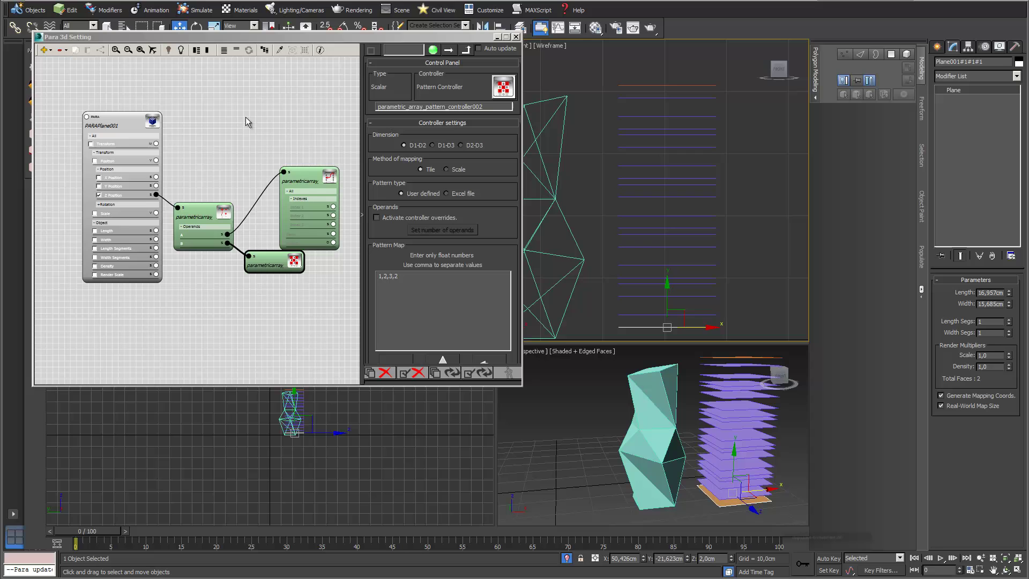
{"action": "scroll", "coordinate": [245, 122], "scroll_direction": "down", "scroll_amount": 2}
{"action": "middle_click_drag", "start_coordinate": [225, 117], "coordinate": [261, 145]}
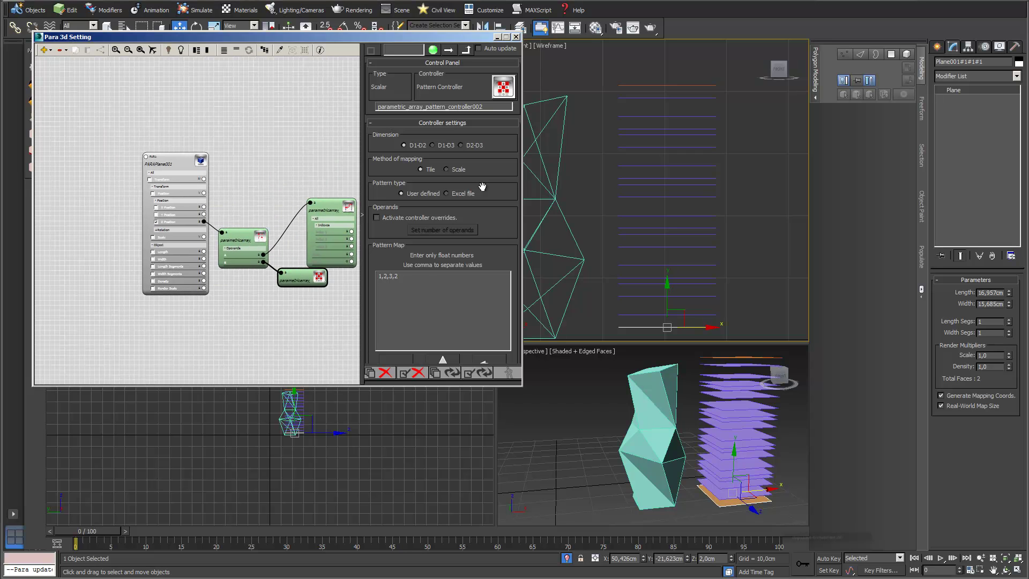
- Create a PARA object from the faceted tower mesh with the Assign controller option and place its node above the plane array node
{"action": "left_click", "coordinate": [545, 166]}
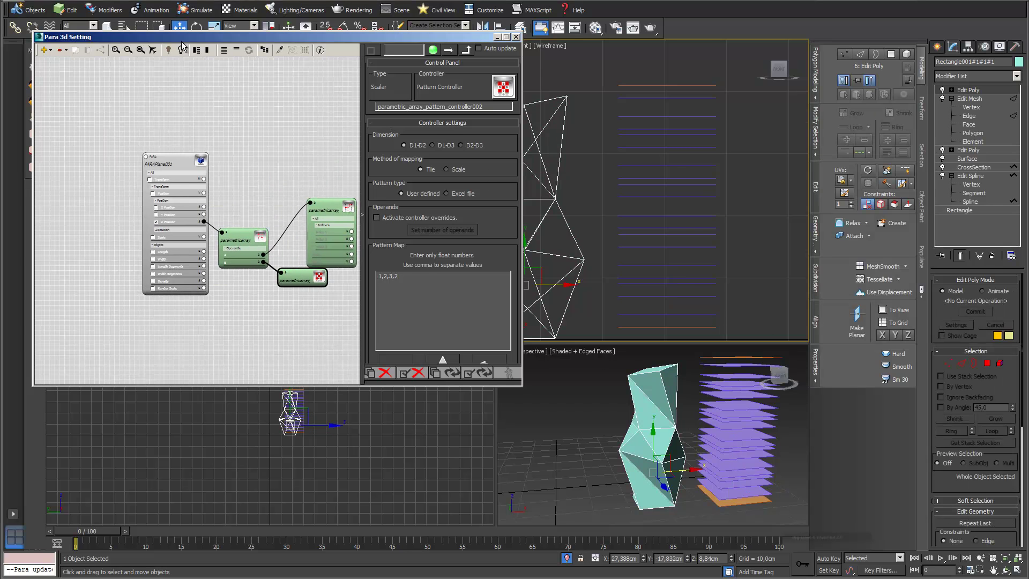
{"action": "left_click_drag", "start_coordinate": [183, 37], "coordinate": [196, 151]}
{"action": "left_click", "coordinate": [35, 50]}
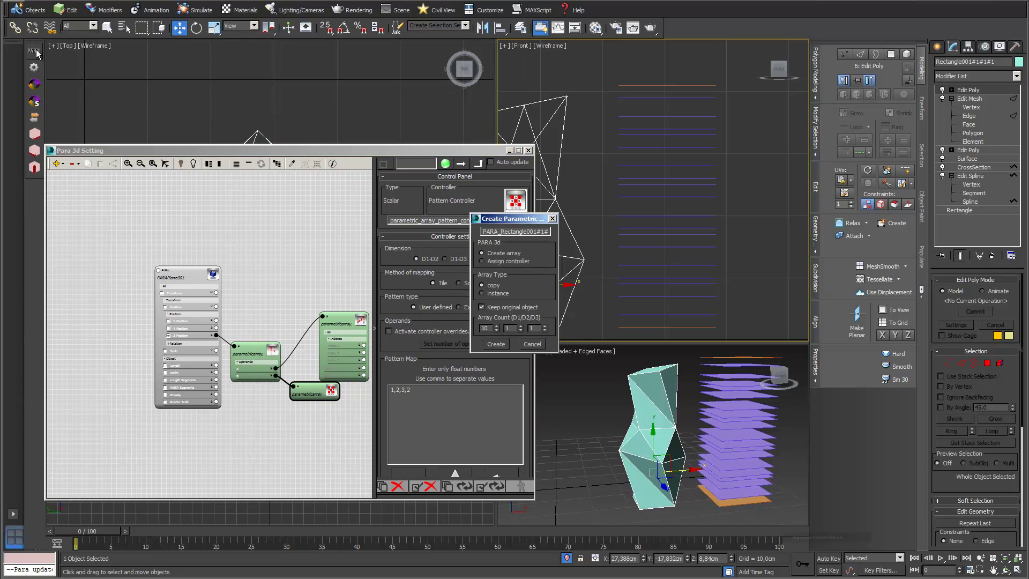
{"action": "left_click_drag", "start_coordinate": [387, 153], "coordinate": [396, 277]}
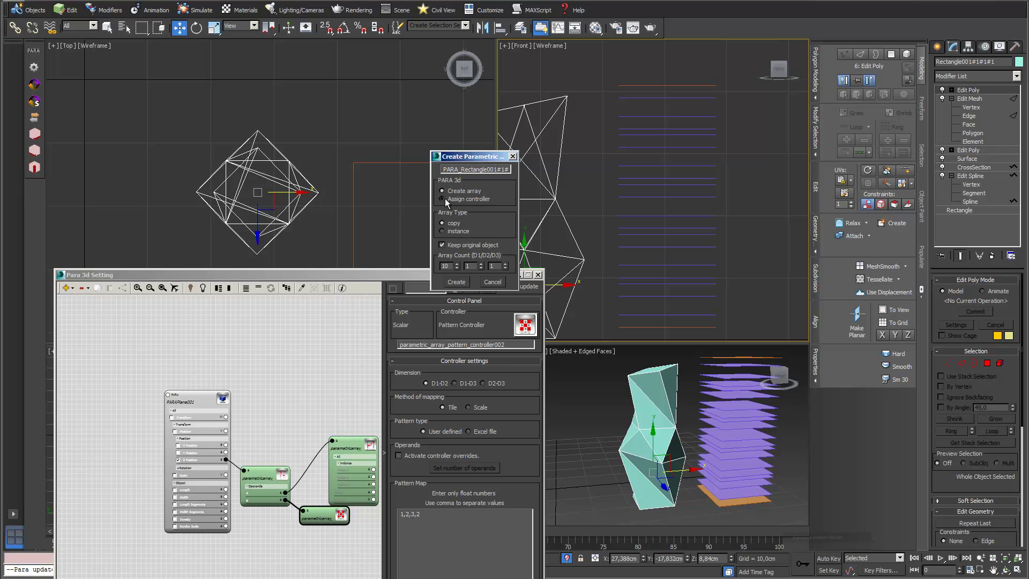
{"action": "left_click", "coordinate": [456, 281]}
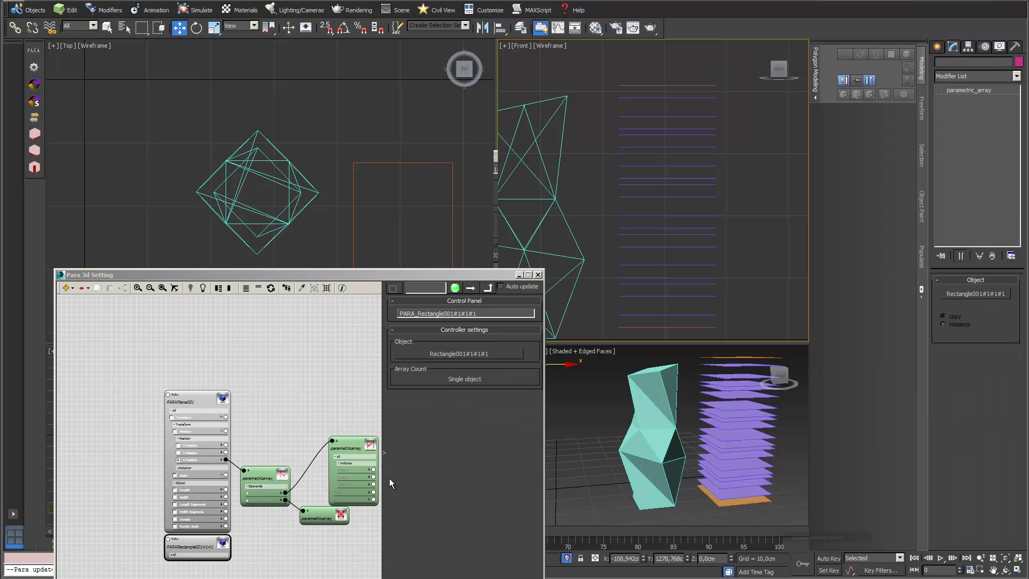
{"action": "left_click_drag", "start_coordinate": [199, 542], "coordinate": [141, 319]}
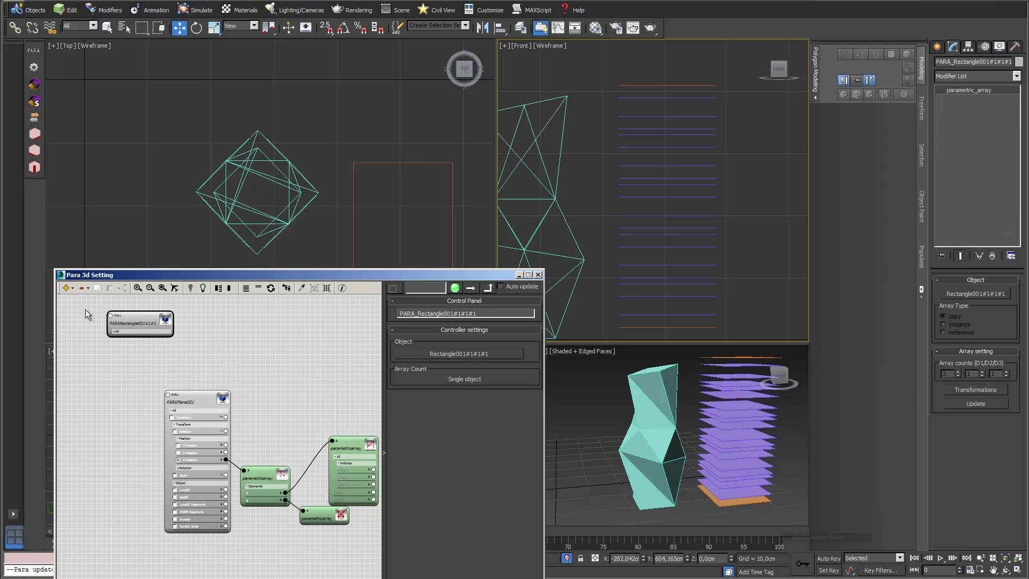
- Add a Contour generator node and place it beside the faceted tower's node
{"action": "left_click", "coordinate": [71, 289]}
{"action": "mouse_move", "coordinate": [82, 301]}
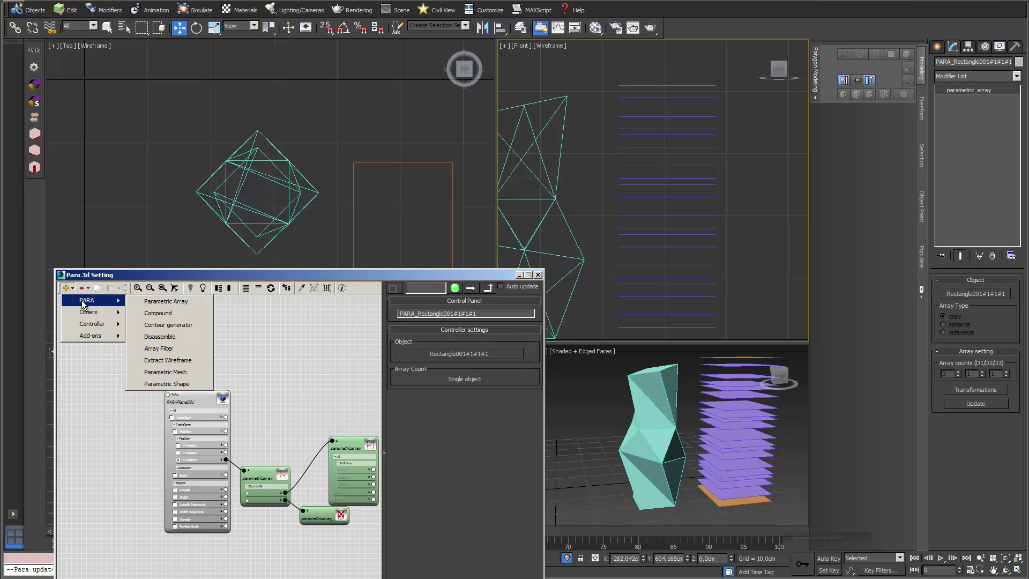
{"action": "left_click", "coordinate": [196, 324]}
{"action": "middle_click_drag", "start_coordinate": [200, 326], "coordinate": [285, 357]}
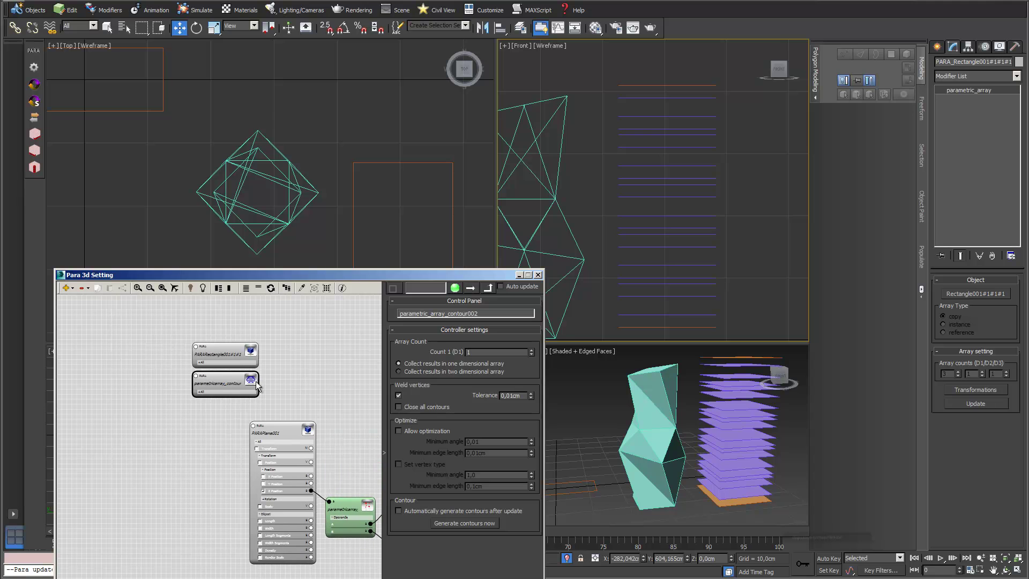
{"action": "left_click_drag", "start_coordinate": [222, 382], "coordinate": [124, 346]}
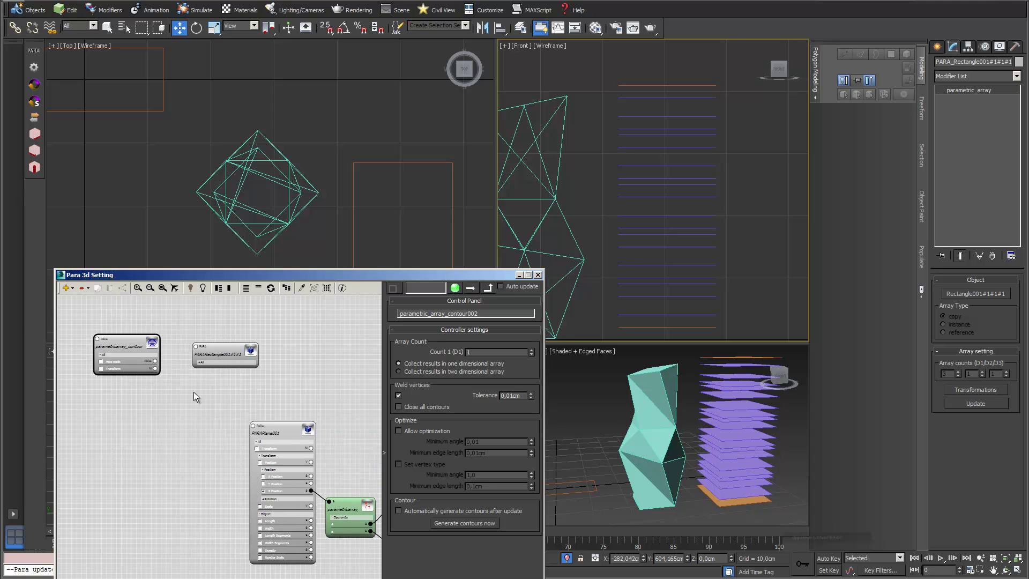
- Connect the contour generator's Para node track to the faceted tower's node
{"action": "scroll", "coordinate": [190, 390], "scroll_direction": "up", "scroll_amount": 1}
{"action": "middle_click_drag", "start_coordinate": [190, 390], "coordinate": [230, 414]}
{"action": "left_click_drag", "start_coordinate": [192, 384], "coordinate": [240, 366]}
{"action": "middle_click_drag", "start_coordinate": [279, 337], "coordinate": [209, 306]}
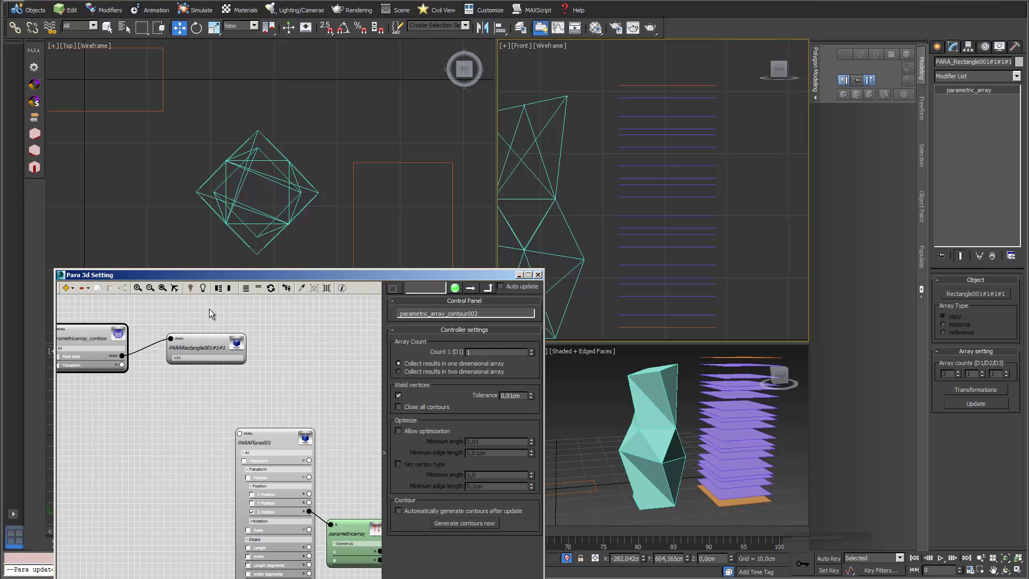
{"action": "scroll", "coordinate": [292, 379], "scroll_direction": "down", "scroll_amount": 2}
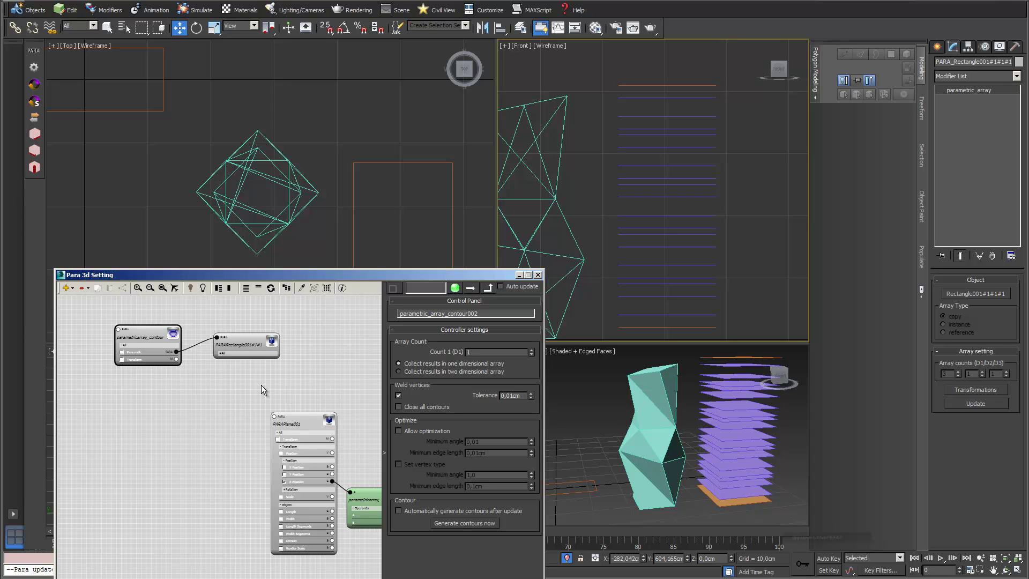
{"action": "scroll", "coordinate": [256, 386], "scroll_direction": "up", "scroll_amount": 1}
{"action": "scroll", "coordinate": [198, 366], "scroll_direction": "up", "scroll_amount": 1}
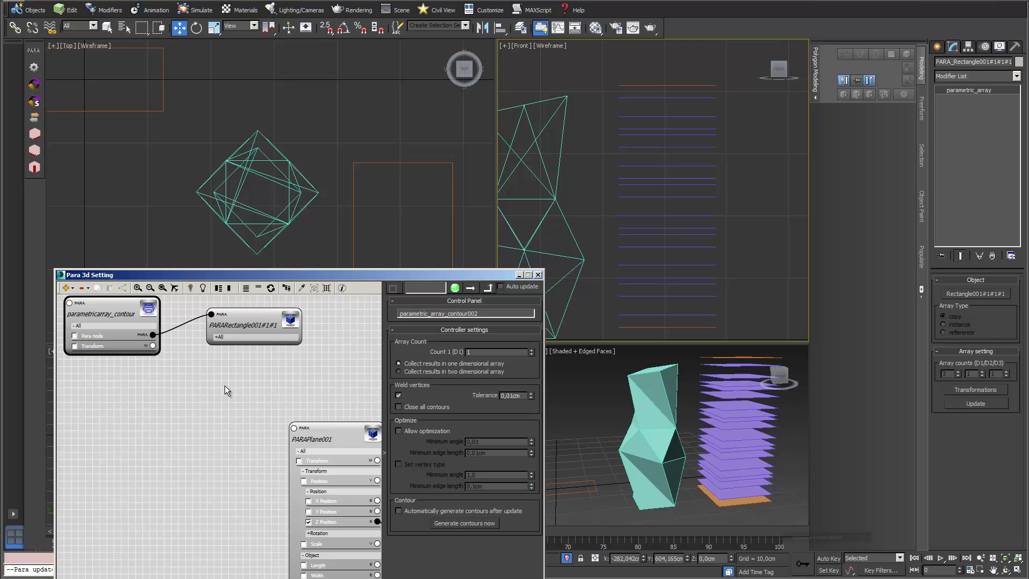
- Assign a new Parametric Array Link controller to the contour generator's Transform track
{"action": "left_click_drag", "start_coordinate": [152, 346], "coordinate": [198, 374]}
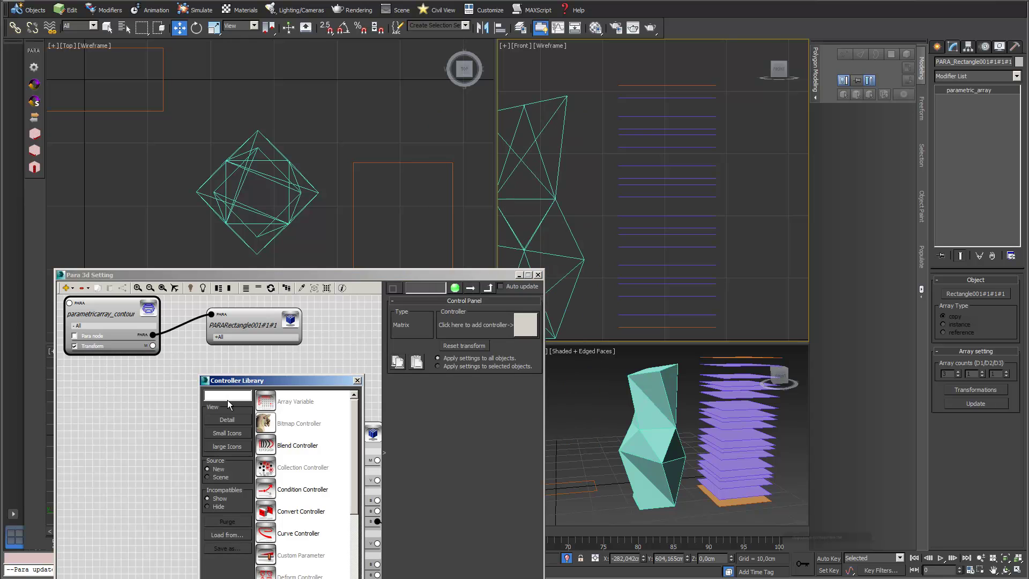
{"action": "type", "text": "para"}
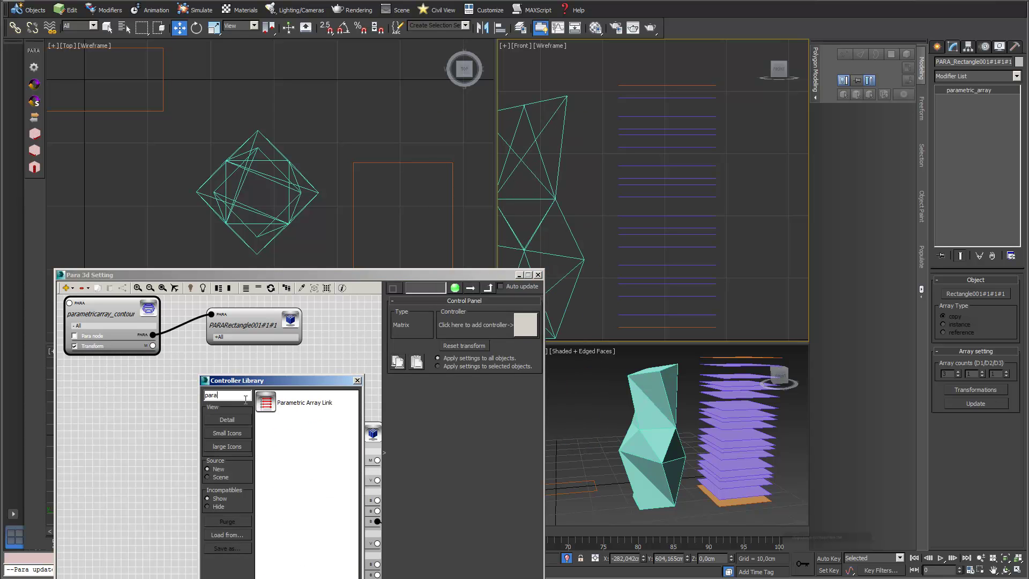
{"action": "double_click", "coordinate": [271, 404]}
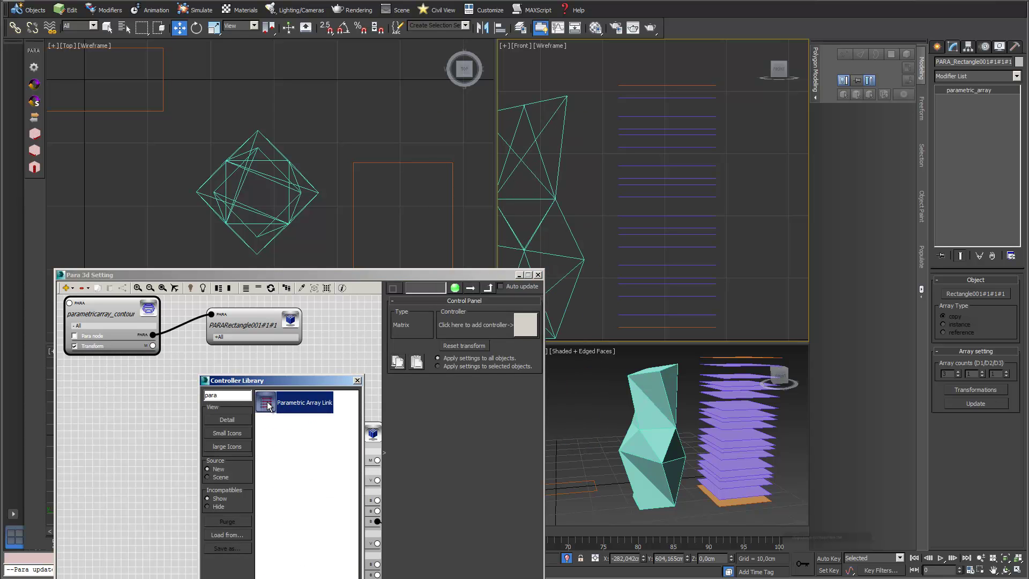
{"action": "scroll", "coordinate": [352, 416], "scroll_direction": "up", "scroll_amount": 3}
{"action": "scroll", "coordinate": [341, 427], "scroll_direction": "down", "scroll_amount": 5}
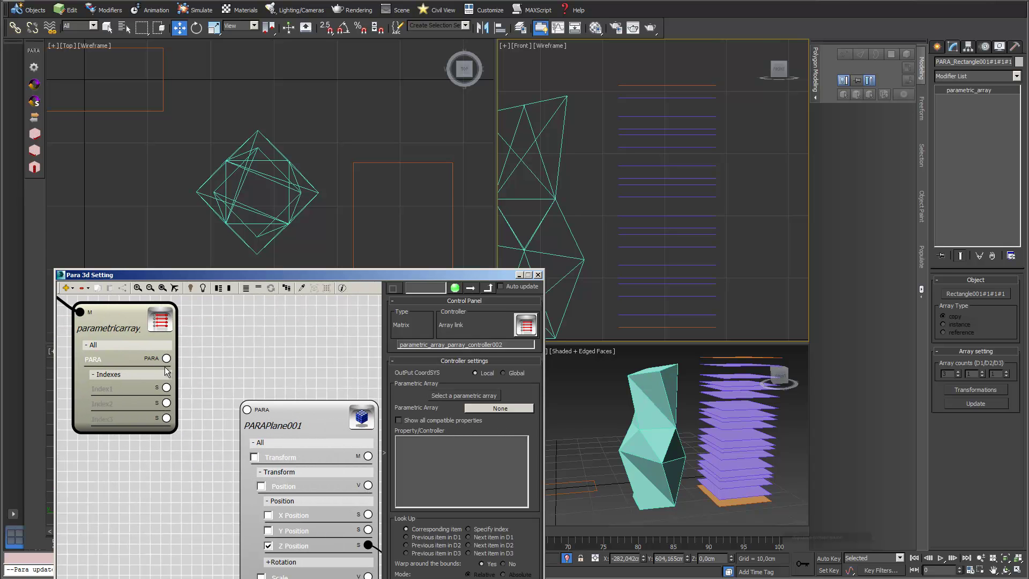
- Connect the array link's PARA track to the PARA_Plane001 node
{"action": "left_click_drag", "start_coordinate": [166, 358], "coordinate": [247, 409]}
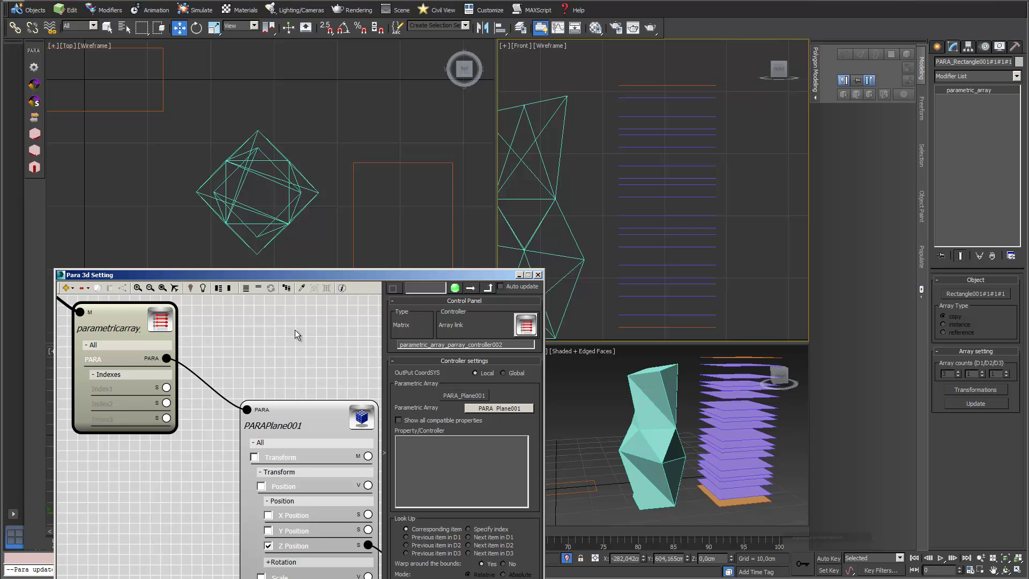
{"action": "scroll", "coordinate": [284, 340], "scroll_direction": "down", "scroll_amount": 2}
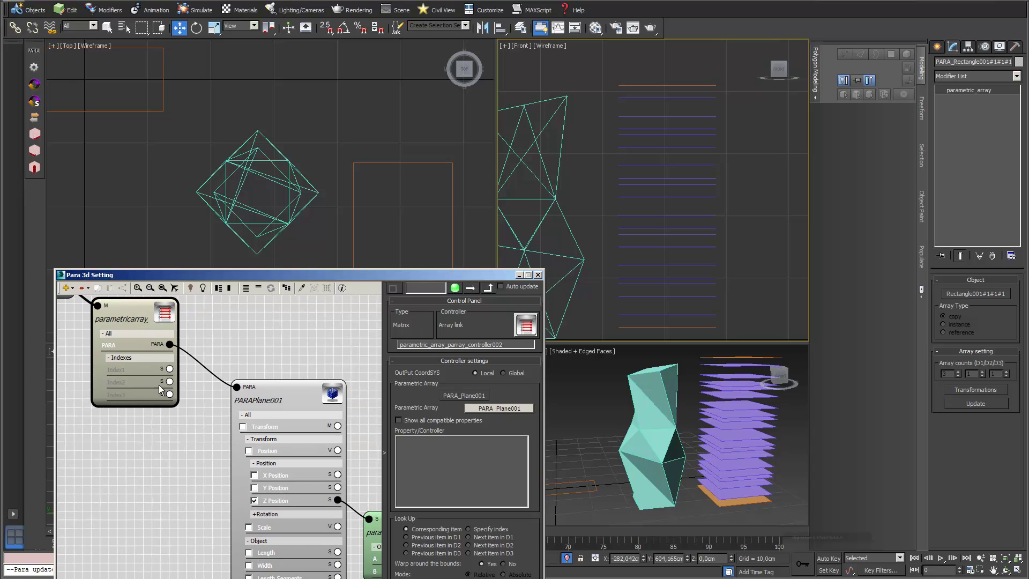
{"action": "scroll", "coordinate": [257, 359], "scroll_direction": "down", "scroll_amount": 2}
{"action": "middle_click_drag", "start_coordinate": [257, 359], "coordinate": [283, 402]}
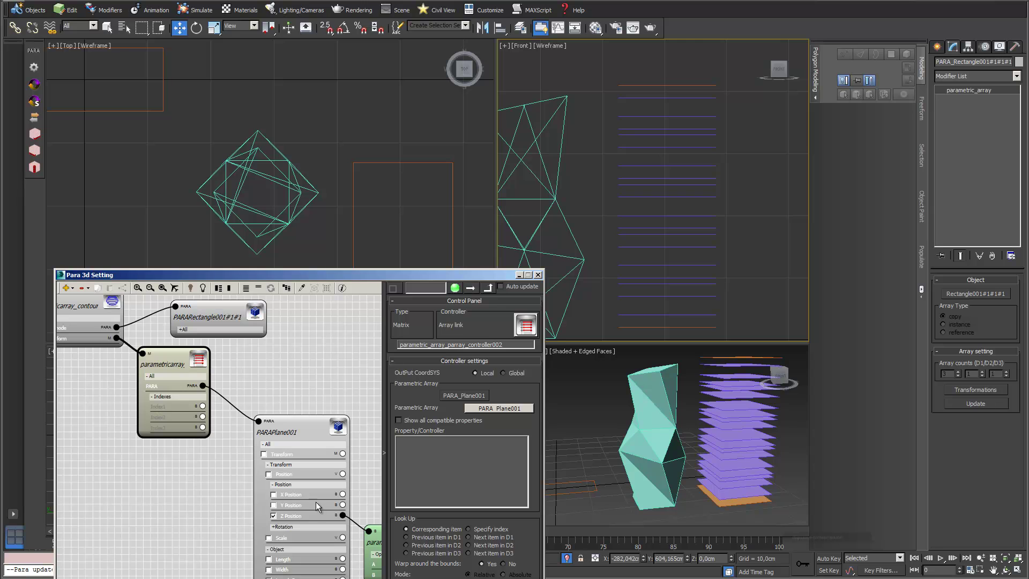
- Show all compatible properties in the array link and choose Transform as the linked property
{"action": "left_click", "coordinate": [398, 421]}
{"action": "left_click", "coordinate": [409, 440]}
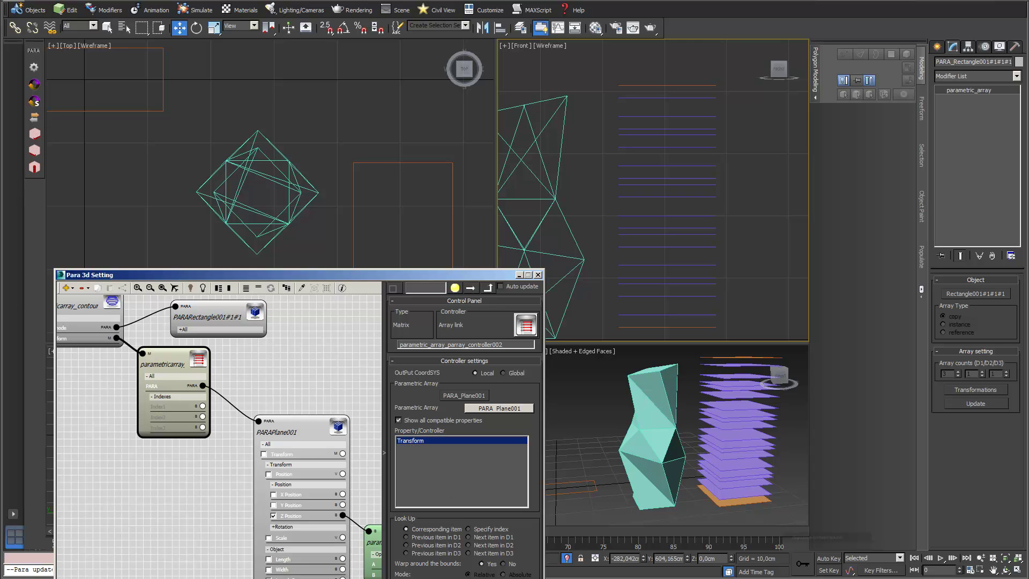
{"action": "scroll", "coordinate": [274, 408], "scroll_direction": "down", "scroll_amount": 3}
{"action": "middle_click_drag", "start_coordinate": [252, 367], "coordinate": [276, 411]}
{"action": "middle_click_drag", "start_coordinate": [233, 338], "coordinate": [201, 306]}
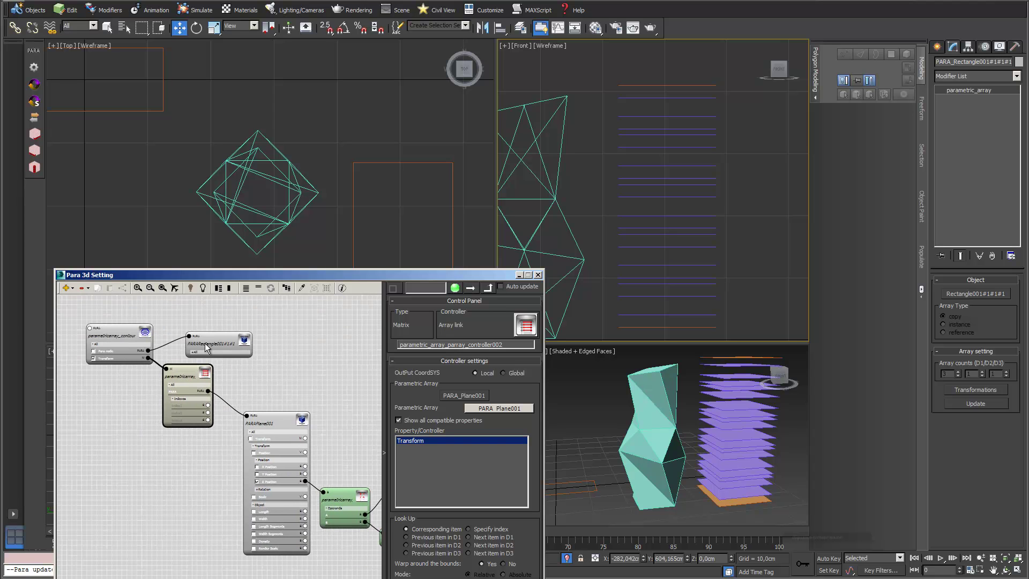
- Set the contour generator's Count 1 to 20 and generate the floor contours on the faceted tower
{"action": "left_click", "coordinate": [122, 331]}
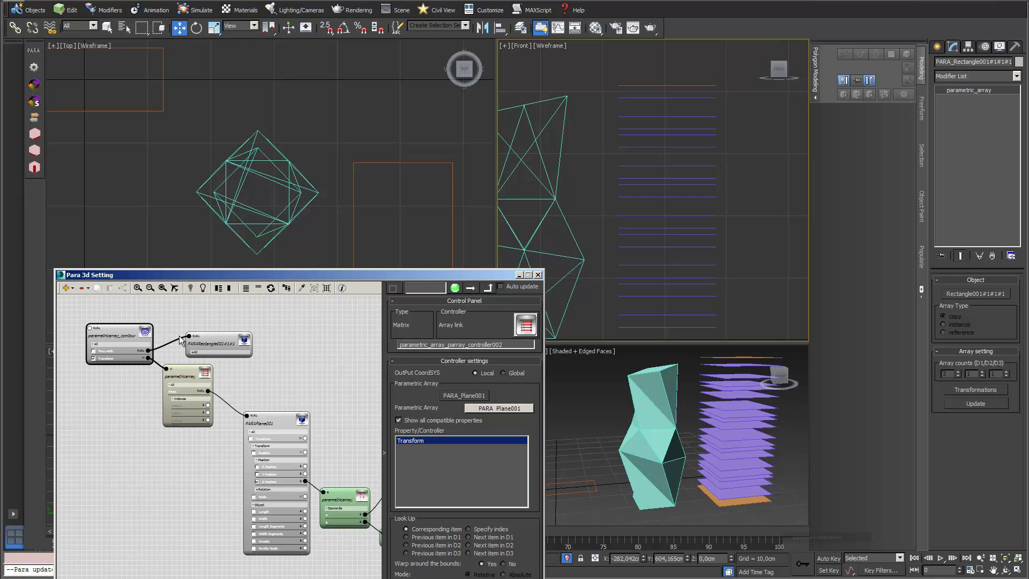
{"action": "middle_click_drag", "start_coordinate": [175, 320], "coordinate": [207, 328]}
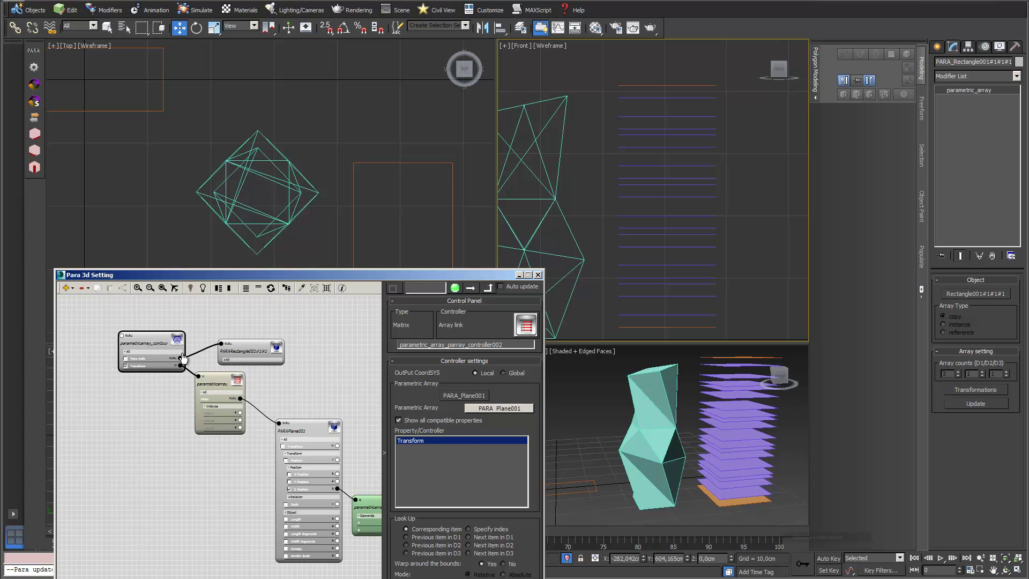
{"action": "middle_click_drag", "start_coordinate": [192, 316], "coordinate": [204, 345]}
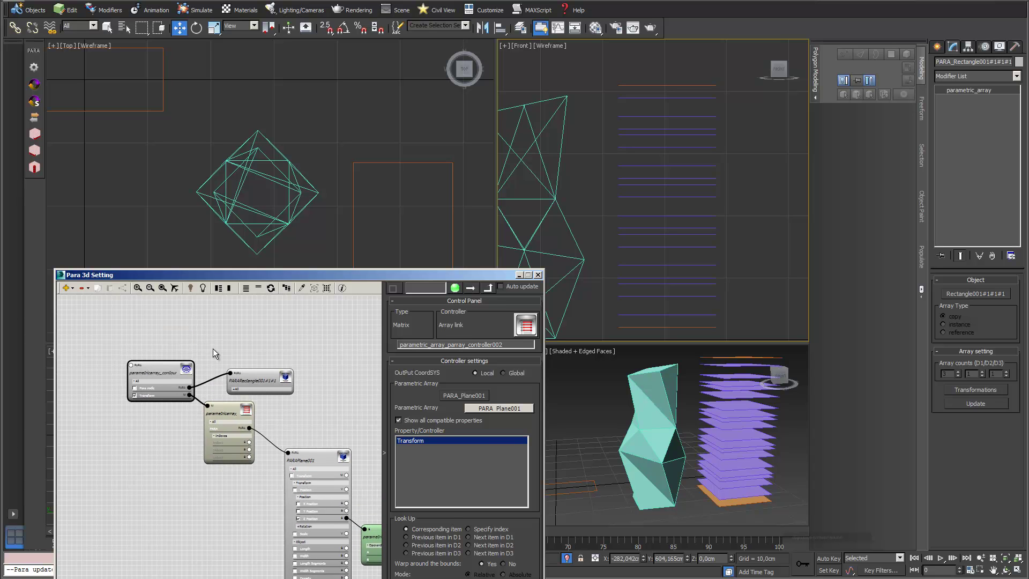
{"action": "left_click", "coordinate": [134, 395]}
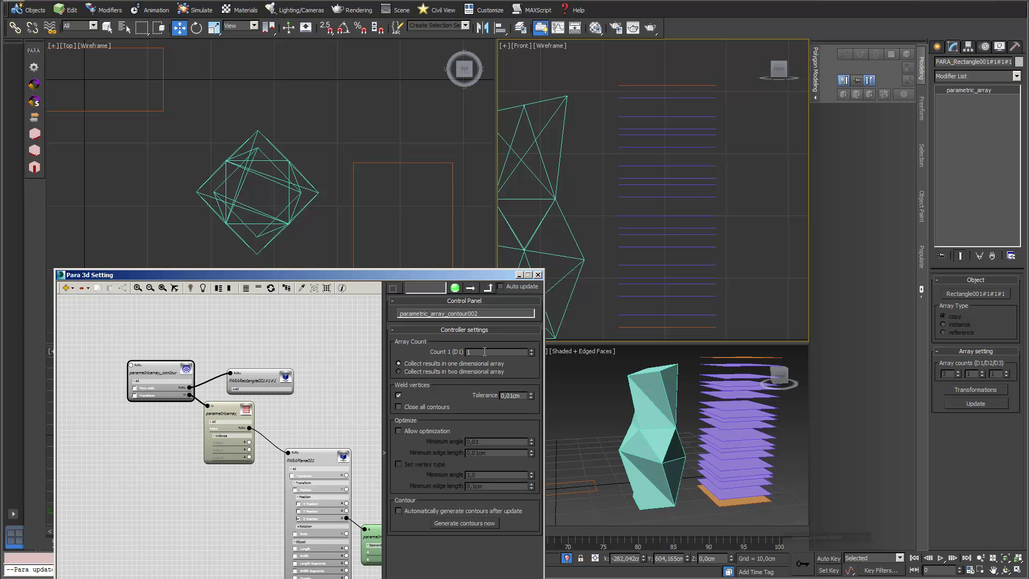
{"action": "type", "text": "20"}
{"action": "key", "text": "Return"}
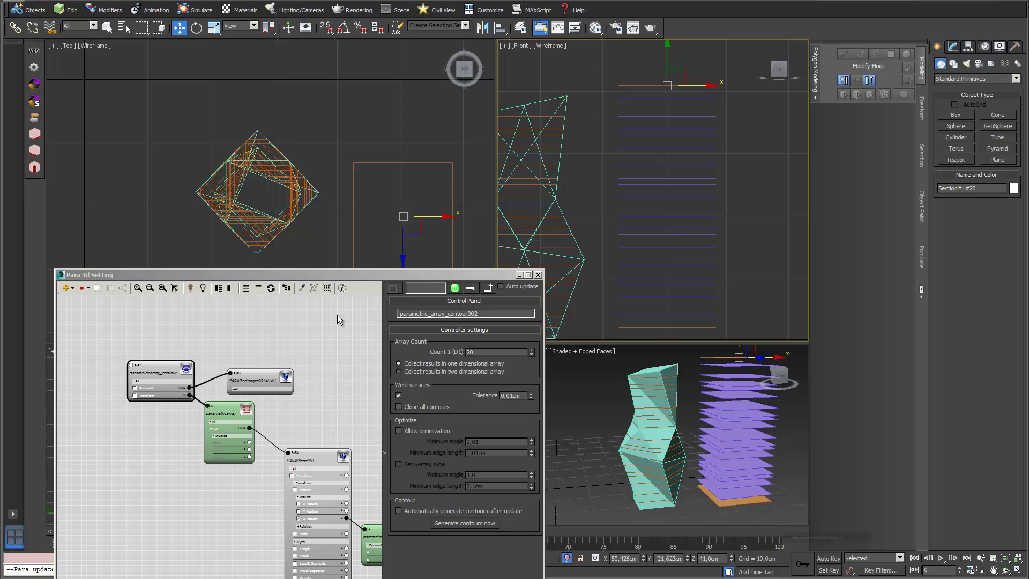
- Add an Array size add-on and move its node above the plane node, beside the contour generator
{"action": "left_click", "coordinate": [323, 271]}
{"action": "left_click_drag", "start_coordinate": [326, 274], "coordinate": [304, 221]}
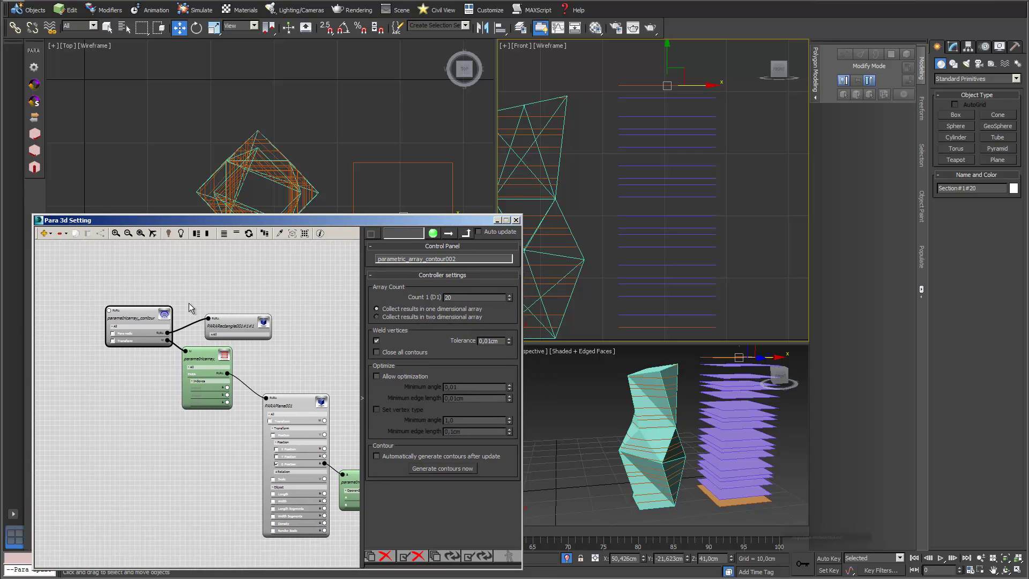
{"action": "middle_click_drag", "start_coordinate": [194, 277], "coordinate": [169, 272]}
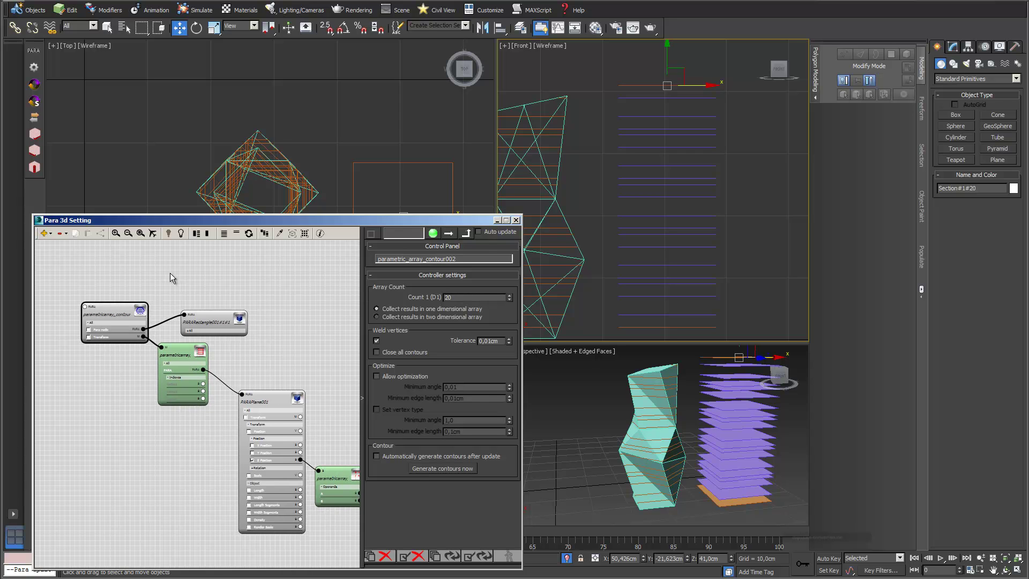
{"action": "left_click", "coordinate": [50, 235]}
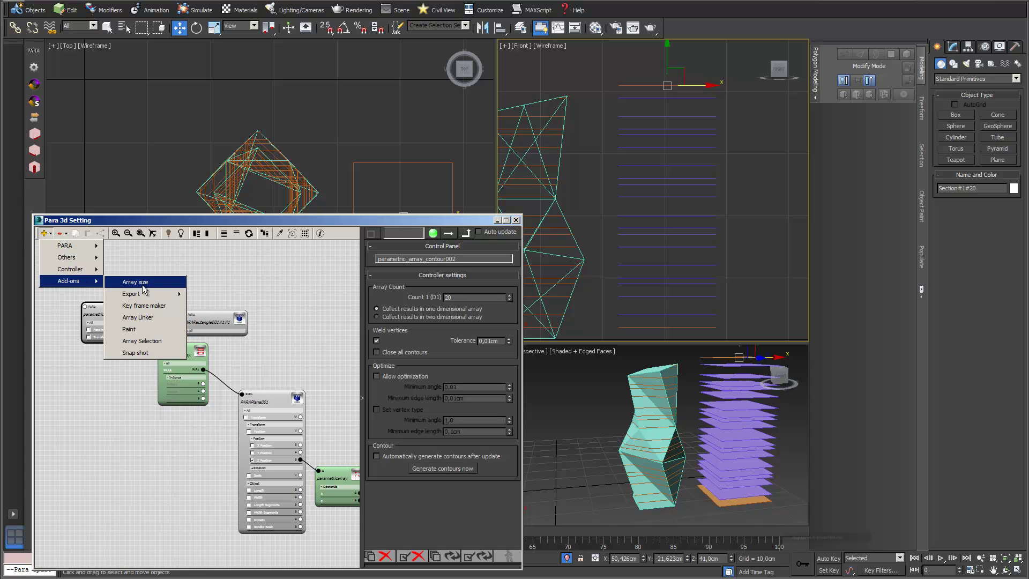
{"action": "left_click", "coordinate": [170, 297]}
{"action": "left_click_drag", "start_coordinate": [188, 419], "coordinate": [230, 271]}
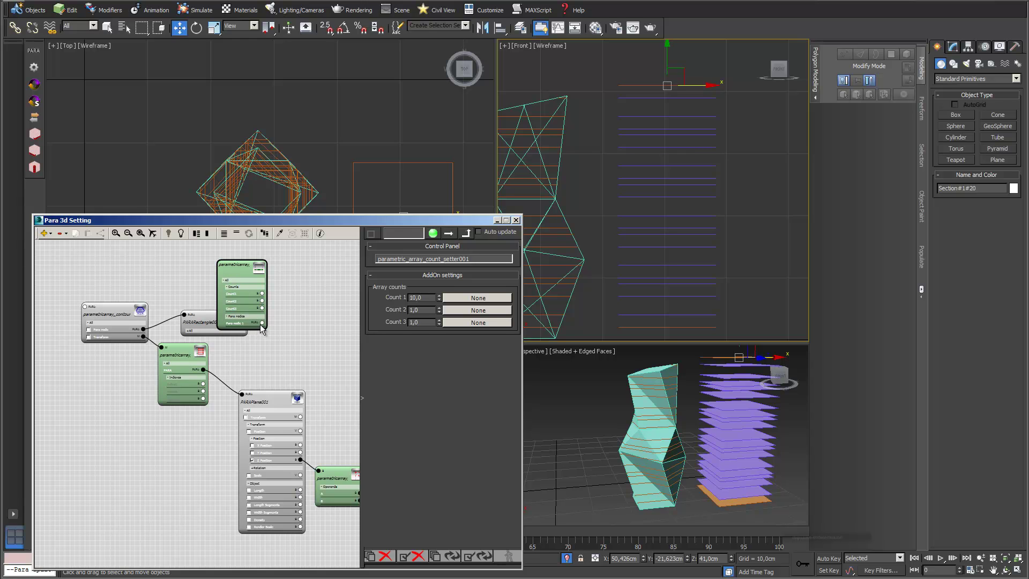
- Connect the Array size add-on's Para node 1 to the contour generator and Para node 2 to PARA_Plane001
{"action": "left_click_drag", "start_coordinate": [262, 322], "coordinate": [84, 307]}
{"action": "middle_click_drag", "start_coordinate": [305, 346], "coordinate": [246, 310]}
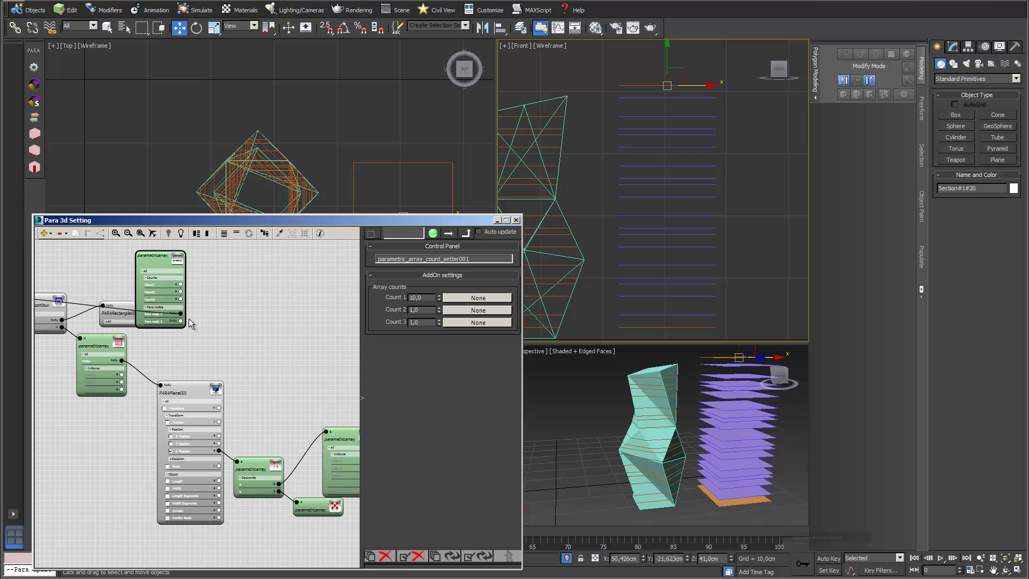
{"action": "left_click_drag", "start_coordinate": [180, 321], "coordinate": [160, 384]}
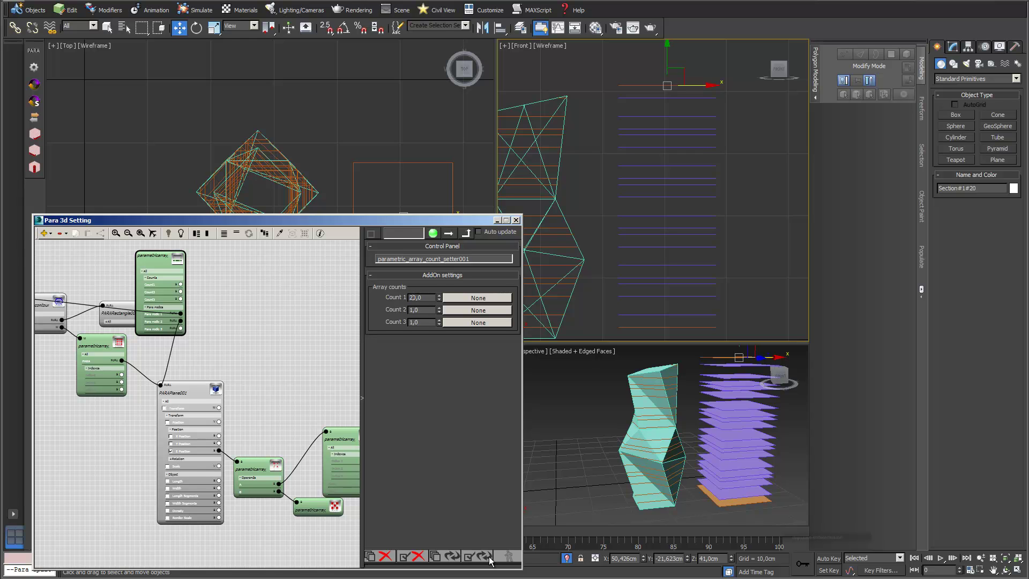
- Check the contour generator's count, then set the Array size add-on's Count 1 to 10 and update the linked arrays
{"action": "left_click", "coordinate": [52, 307]}
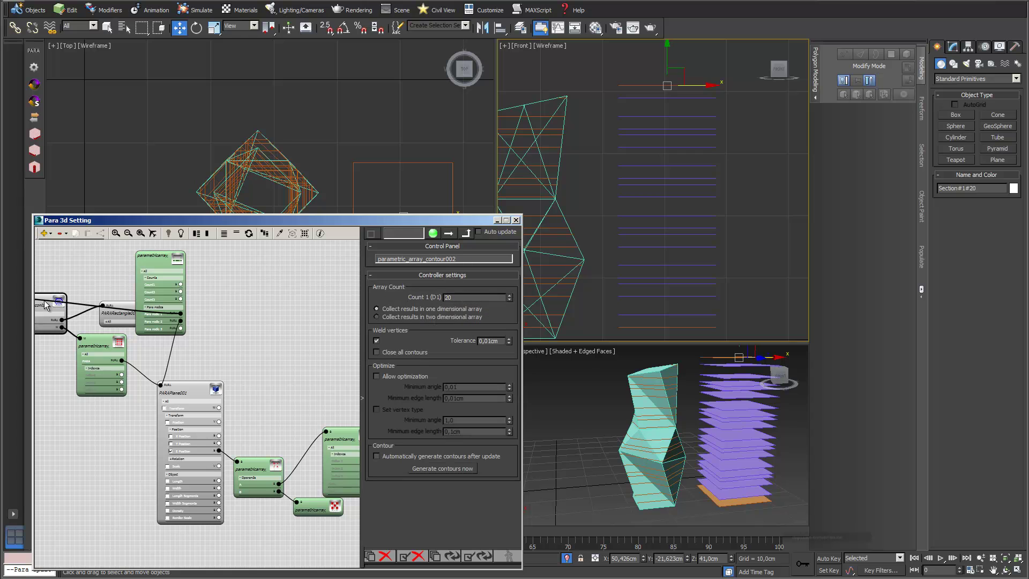
{"action": "left_click", "coordinate": [155, 265]}
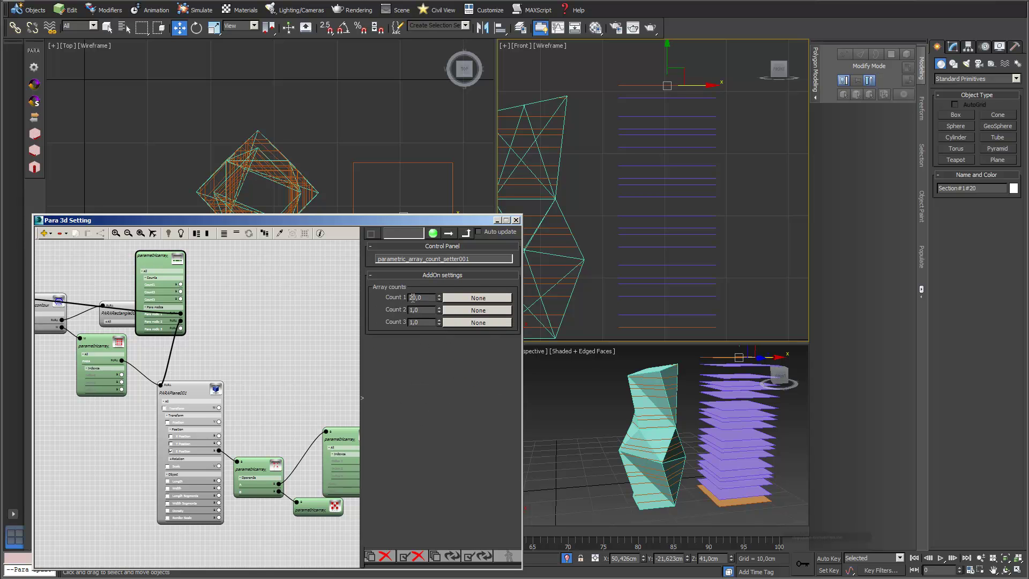
{"action": "type", "text": "1"}
{"action": "key", "text": "Return"}
{"action": "left_click", "coordinate": [476, 558]}
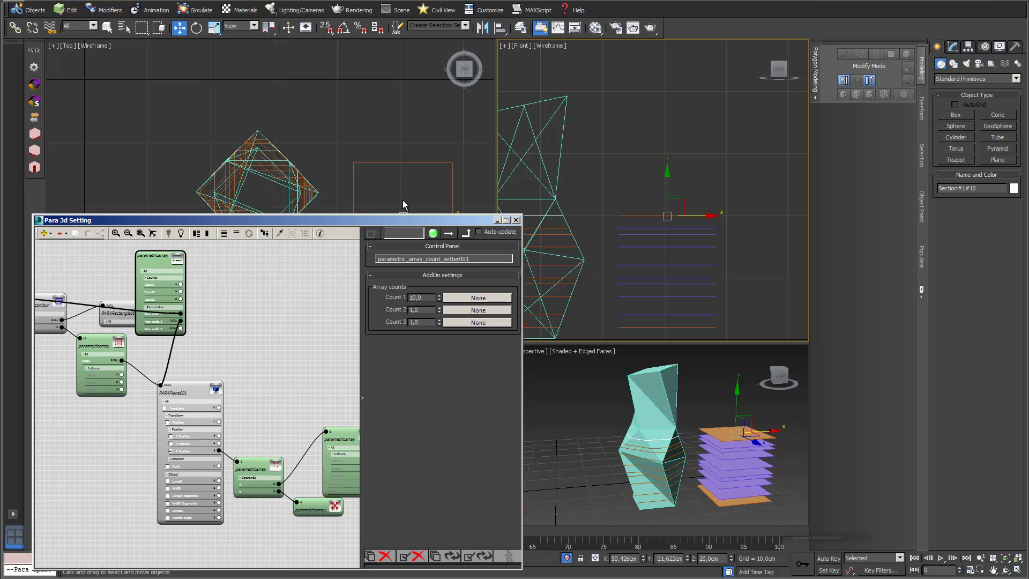
- Set the Array size add-on's Count 1 to 20, update the linked arrays and regenerate the tower contours
{"action": "left_click_drag", "start_coordinate": [419, 221], "coordinate": [462, 145]}
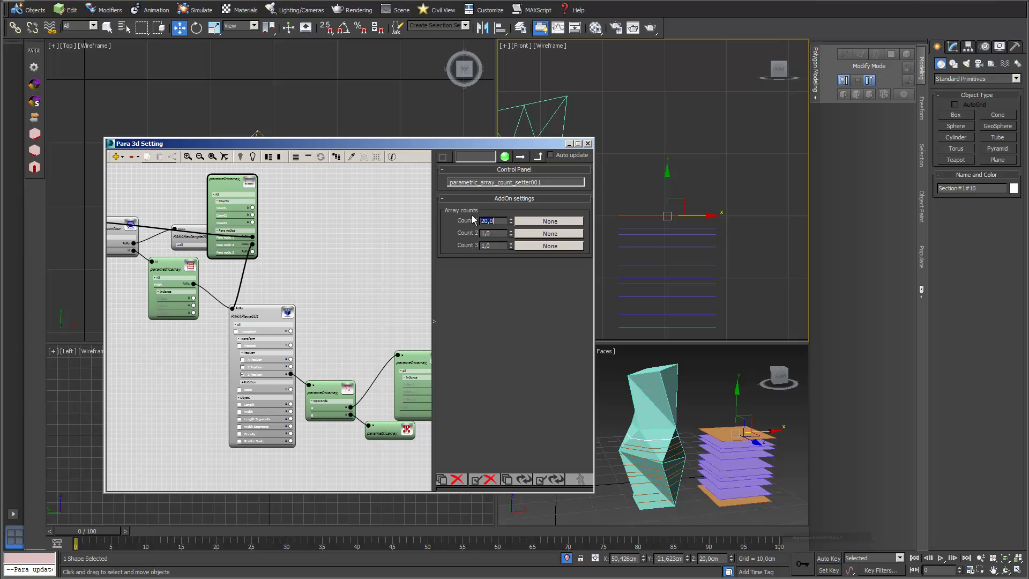
{"action": "left_click", "coordinate": [554, 479]}
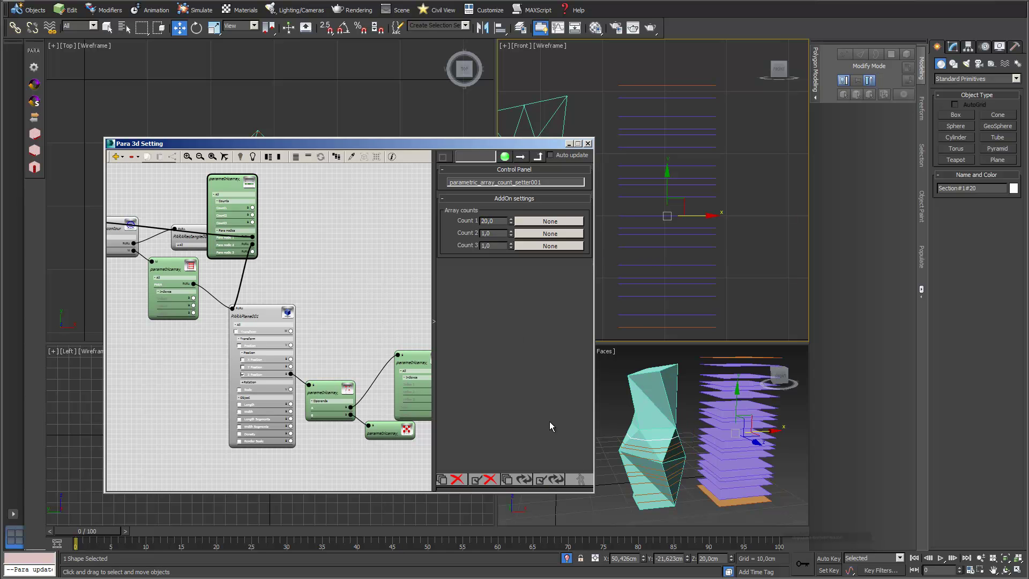
{"action": "left_click", "coordinate": [133, 249]}
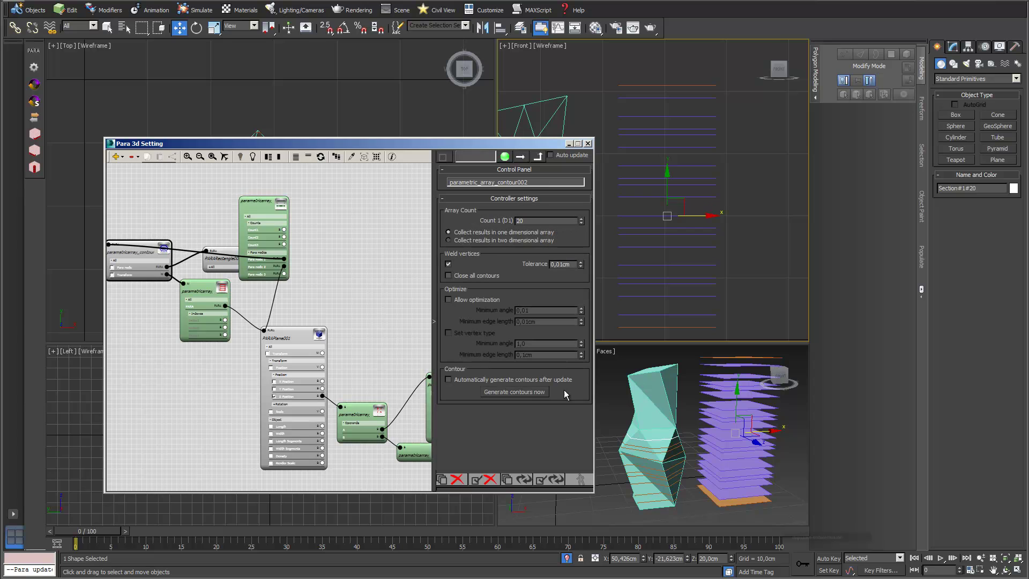
{"action": "left_click", "coordinate": [540, 392]}
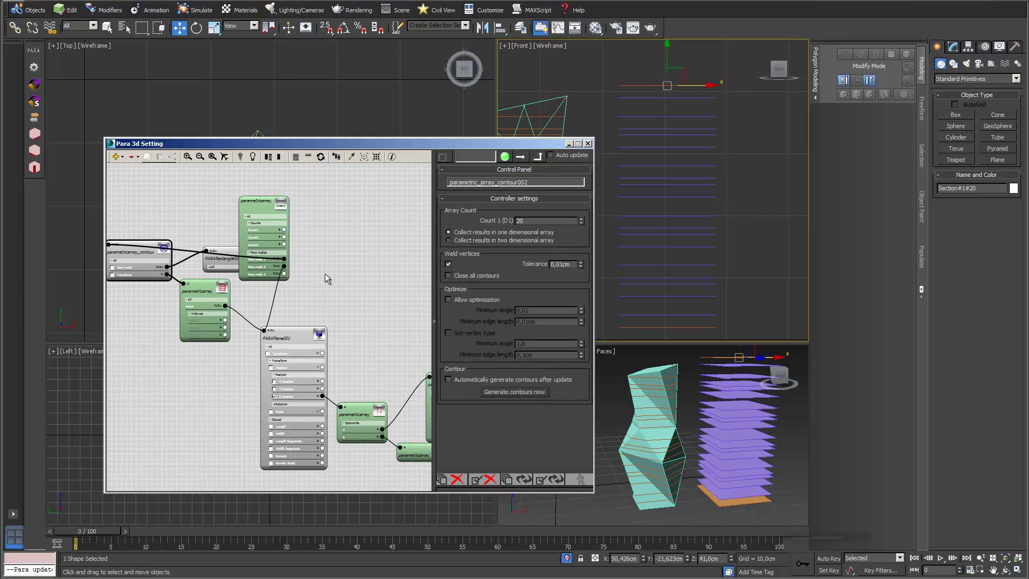
- Move the Array size node clear of the rectangle node, then undo back to before the add-on was created
{"action": "left_click", "coordinate": [261, 226]}
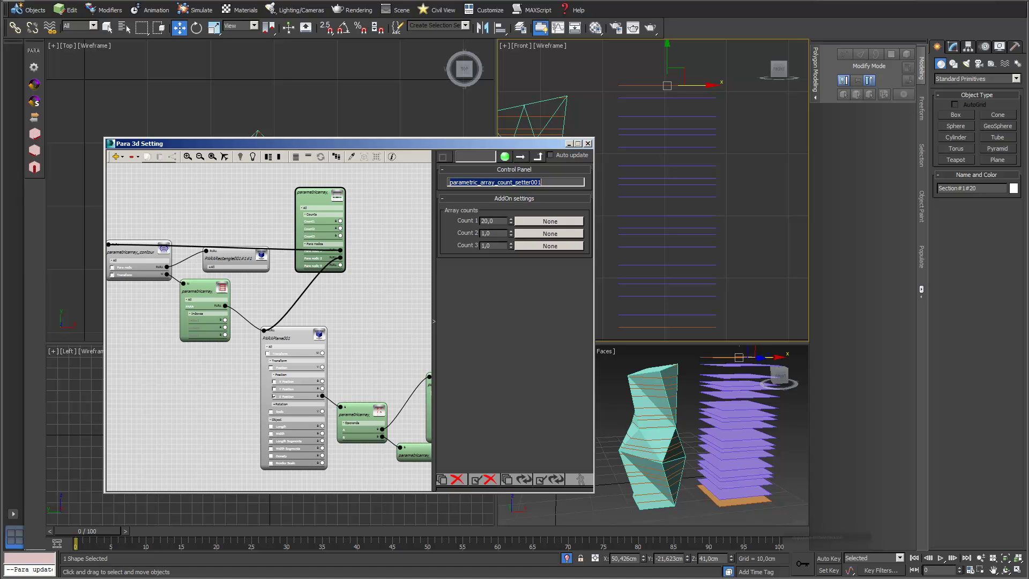
{"action": "key", "text": "ctrl+z"}
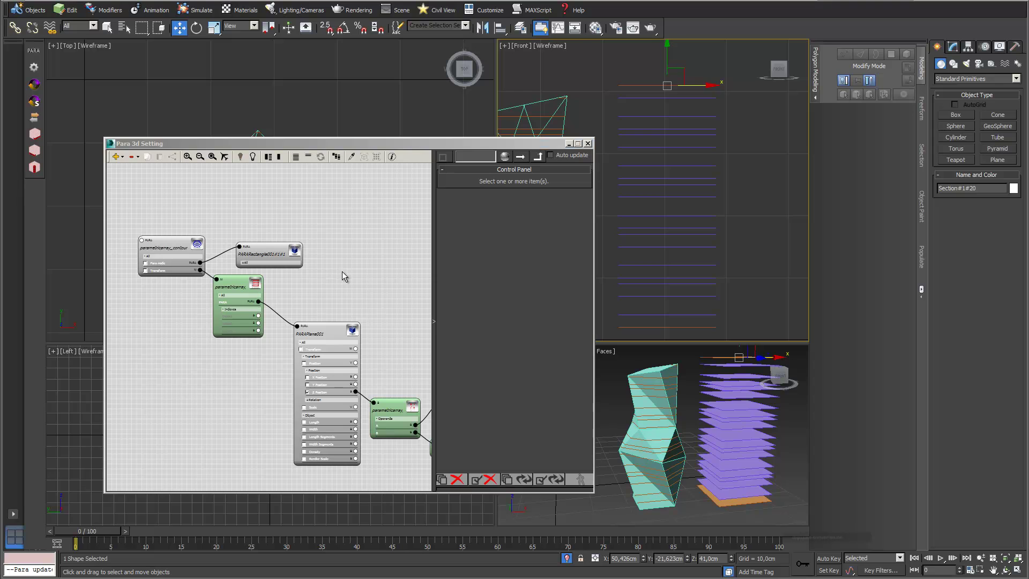
- Create a new Array size add-on and place its node beyond the rectangle node, above PARA_Plane001
{"action": "middle_click_drag", "start_coordinate": [342, 271], "coordinate": [333, 228]}
{"action": "left_click", "coordinate": [168, 204]}
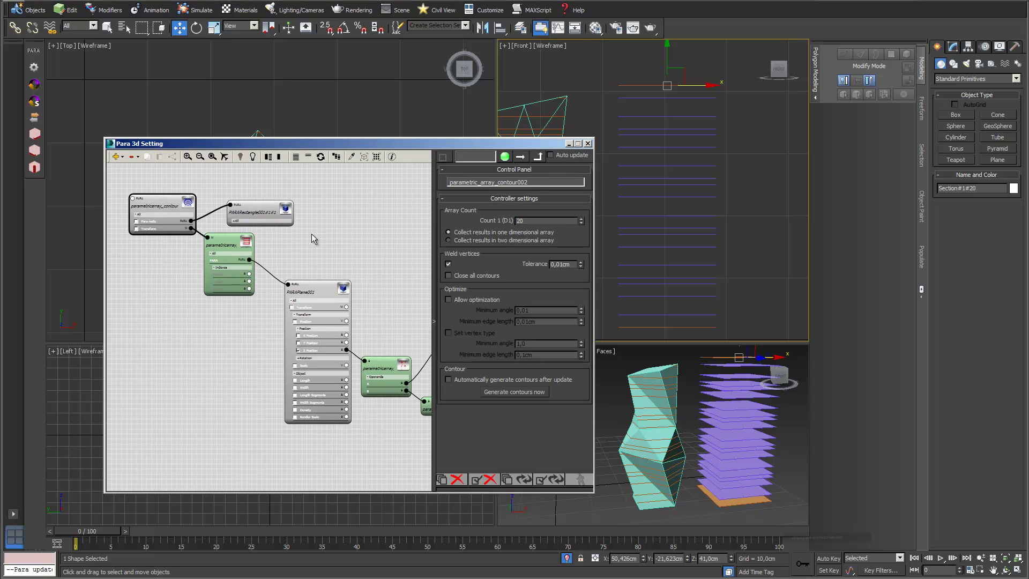
{"action": "left_click", "coordinate": [313, 286]}
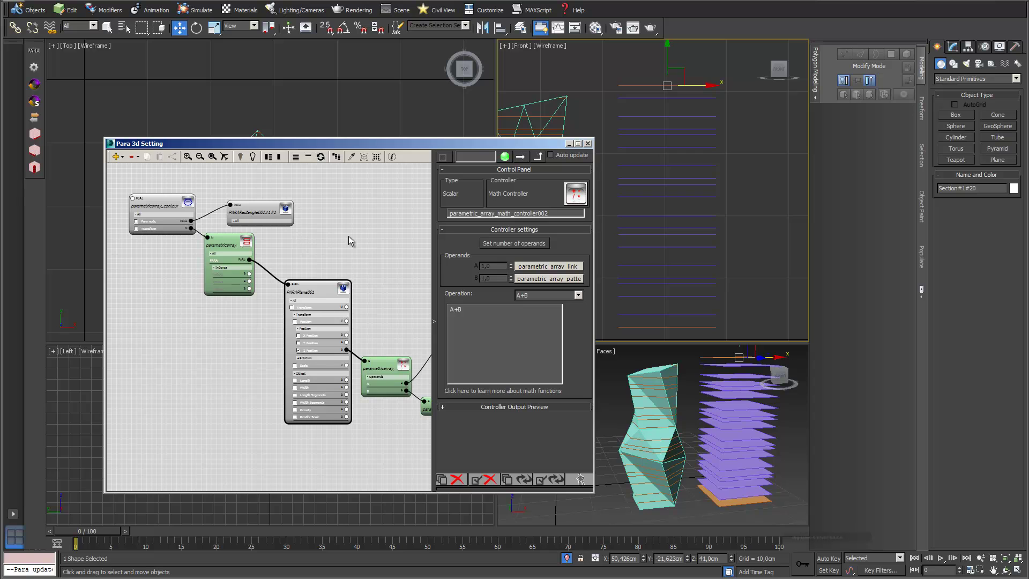
{"action": "middle_click_drag", "start_coordinate": [348, 241], "coordinate": [330, 269]}
{"action": "left_click", "coordinate": [117, 156]}
{"action": "mouse_move", "coordinate": [150, 205]}
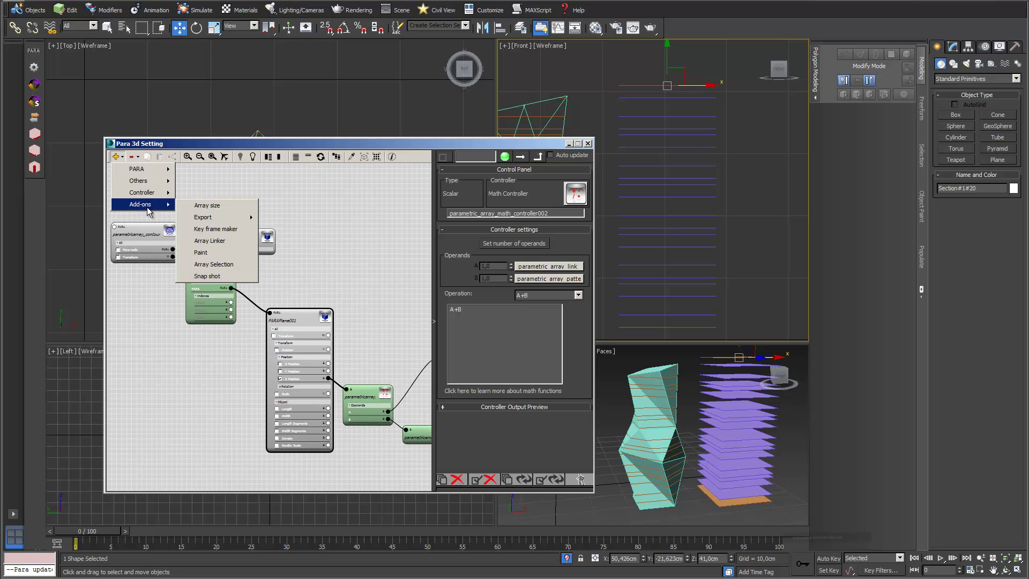
{"action": "left_click", "coordinate": [209, 206]}
{"action": "middle_click_drag", "start_coordinate": [323, 244], "coordinate": [345, 218]}
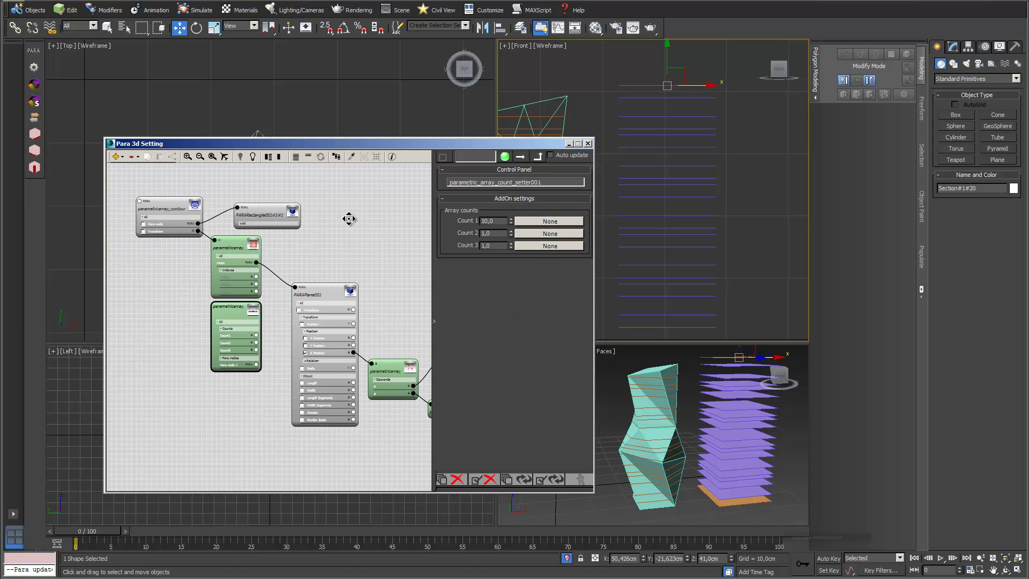
{"action": "left_click_drag", "start_coordinate": [231, 309], "coordinate": [349, 175]}
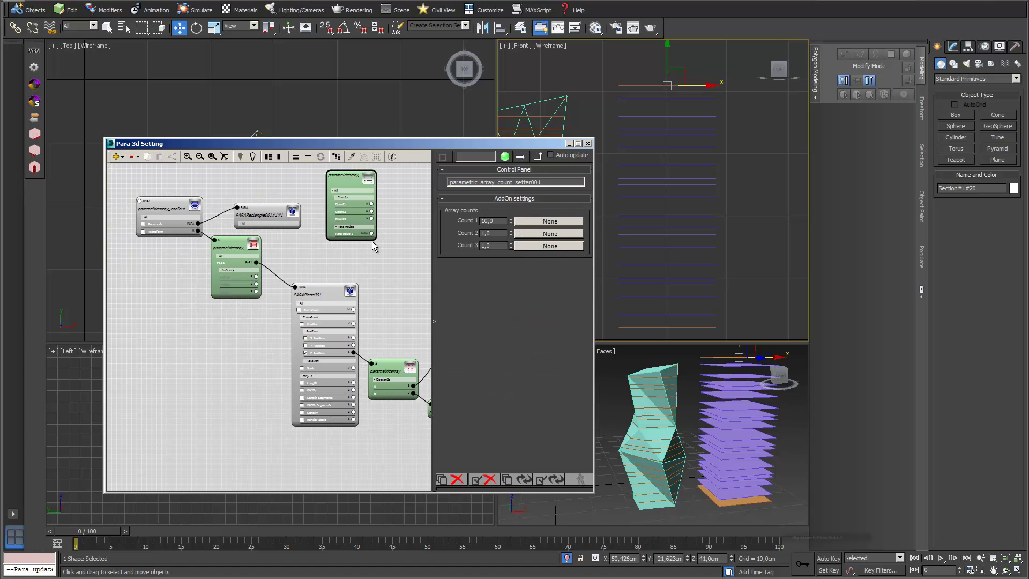
- Link the new Array size add-on's Para node 1 to the contour generator and Para node 2 to PARA_Plane001
{"action": "left_click_drag", "start_coordinate": [371, 232], "coordinate": [140, 200]}
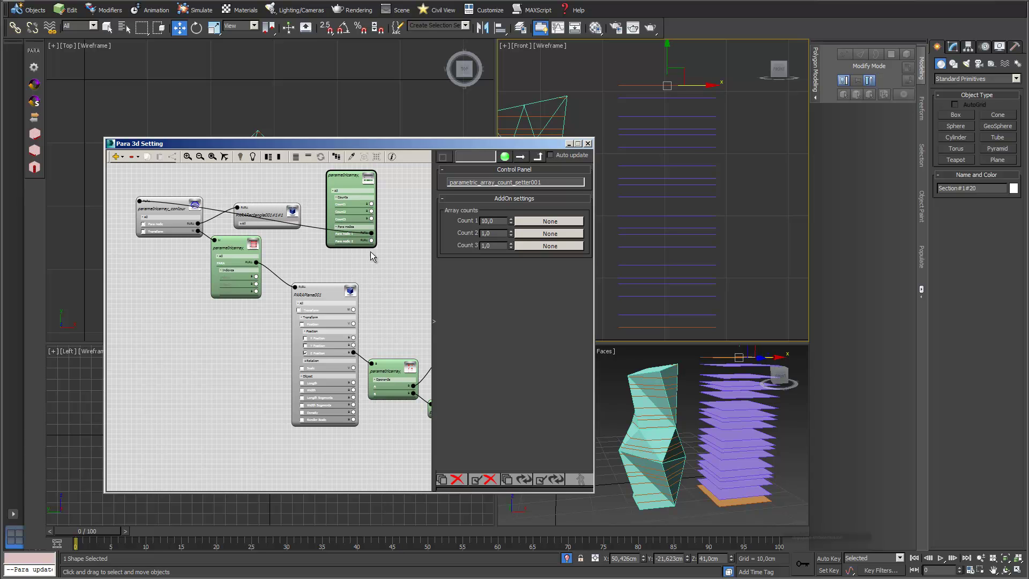
{"action": "left_click_drag", "start_coordinate": [371, 240], "coordinate": [295, 286]}
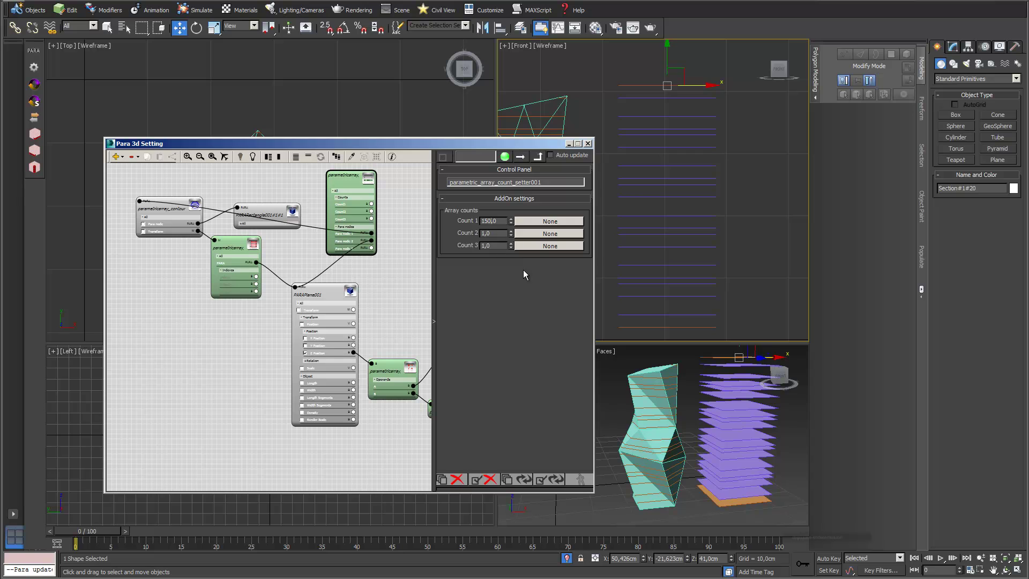
- Update the linked arrays with the add-on's Count 1 set to 15 and check the plane array's count
{"action": "left_click", "coordinate": [547, 480]}
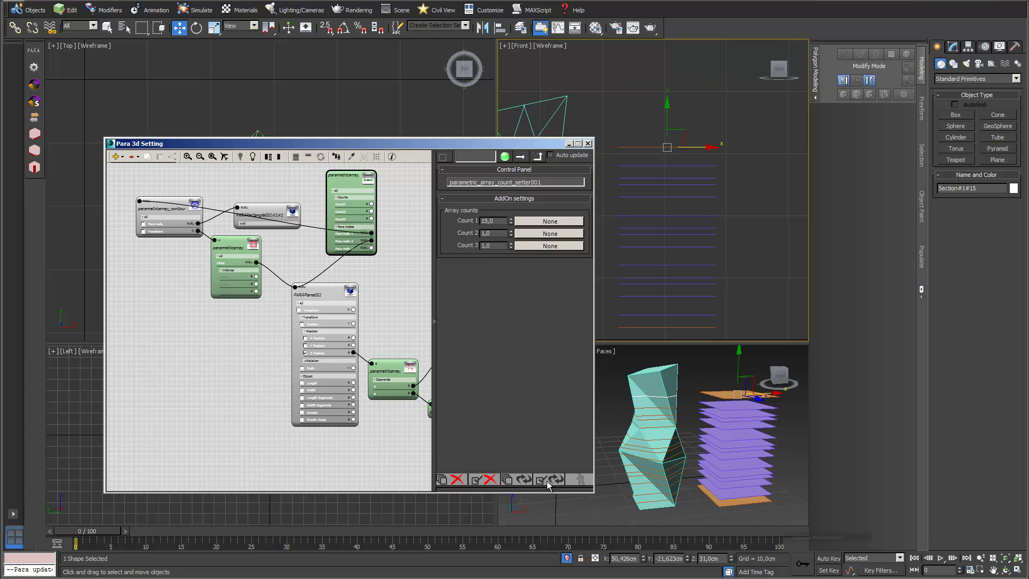
{"action": "left_click_drag", "start_coordinate": [532, 142], "coordinate": [512, 141]}
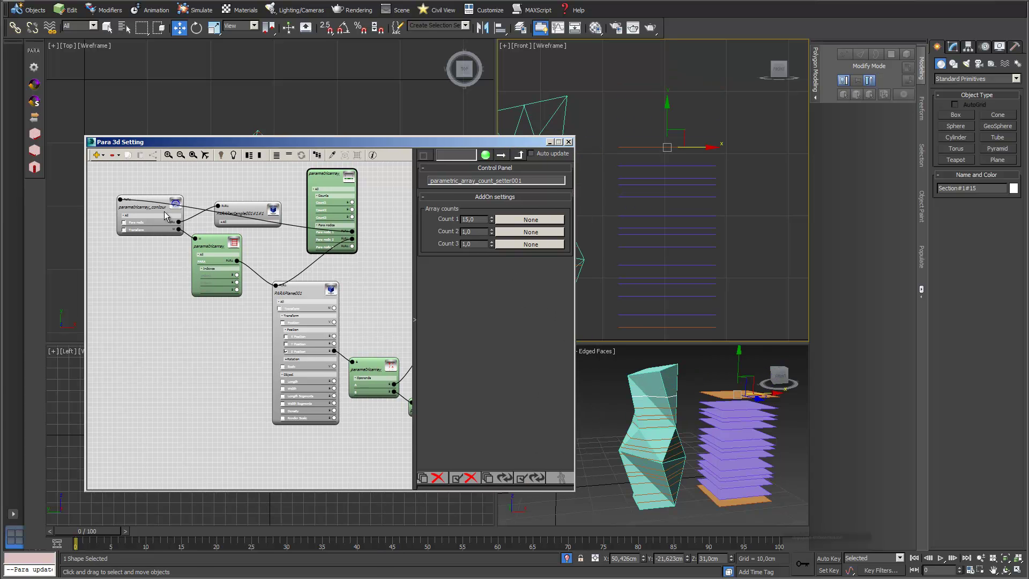
{"action": "left_click", "coordinate": [144, 207]}
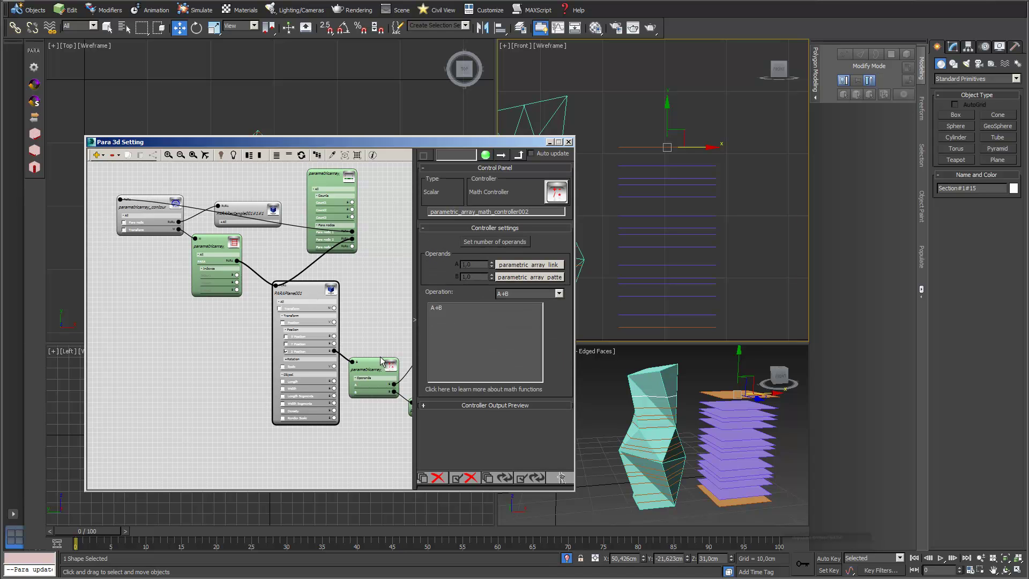
{"action": "middle_click_drag", "start_coordinate": [378, 335], "coordinate": [349, 283]}
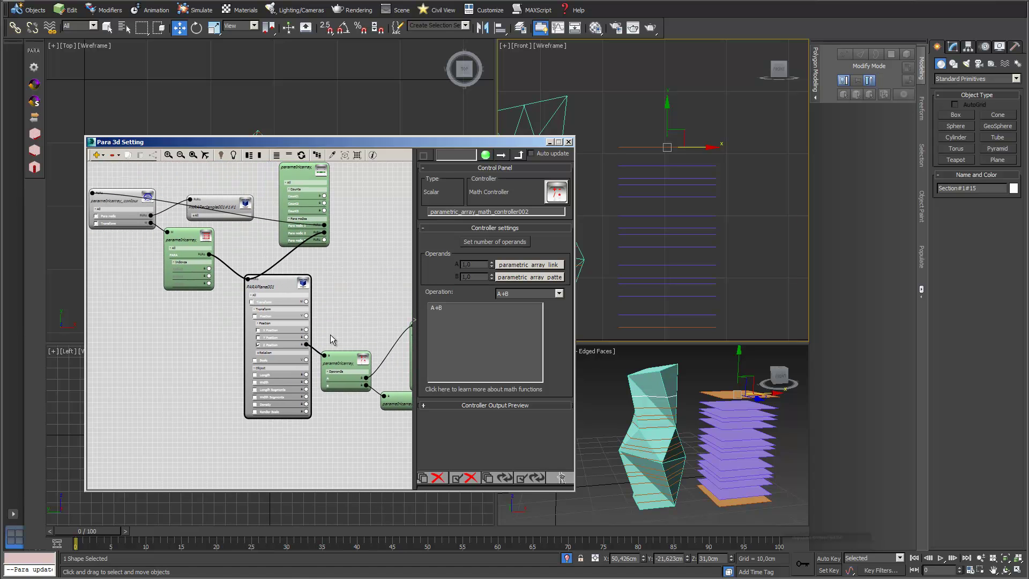
{"action": "left_click", "coordinate": [259, 350]}
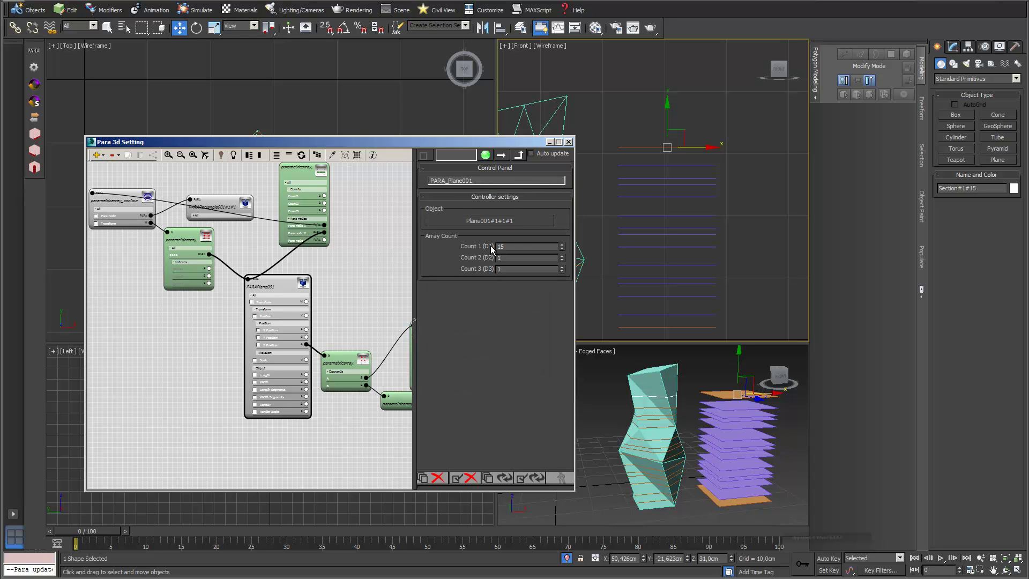
- Set the Array size add-on's Count 1 to 20 and update the linked arrays
{"action": "left_click", "coordinate": [306, 175]}
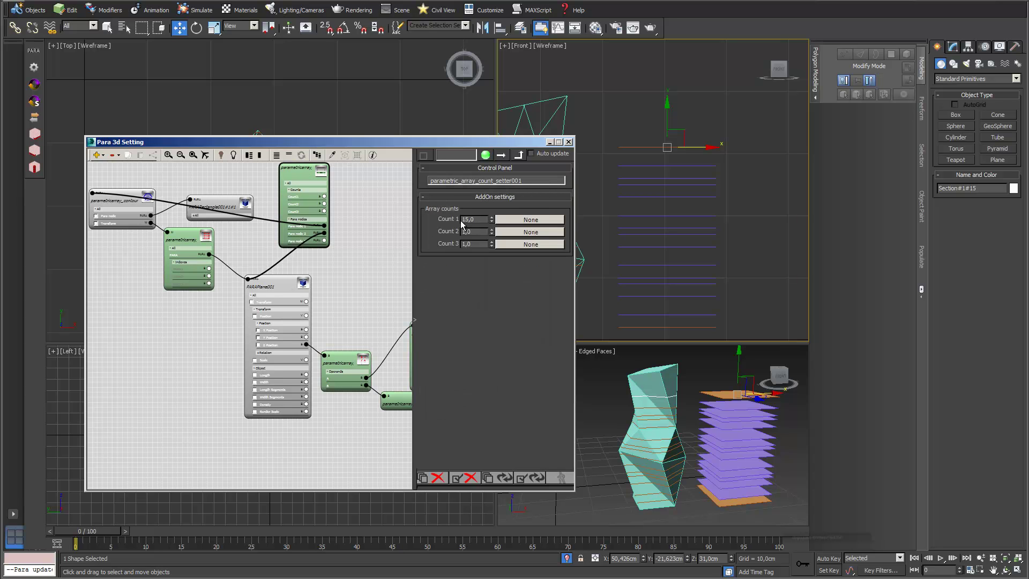
{"action": "double_click", "coordinate": [478, 220]}
{"action": "type", "text": "20"}
{"action": "key", "text": "Return"}
{"action": "left_click", "coordinate": [529, 478]}
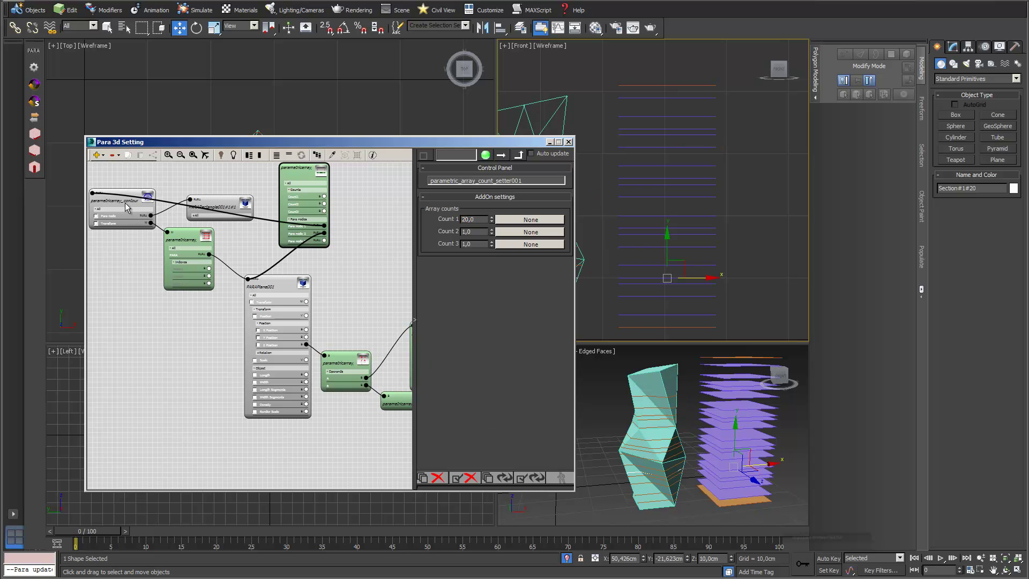
- Regenerate the section contours from the contour generator node and move the Para 3d window clear of the Front view
{"action": "left_click", "coordinate": [120, 202]}
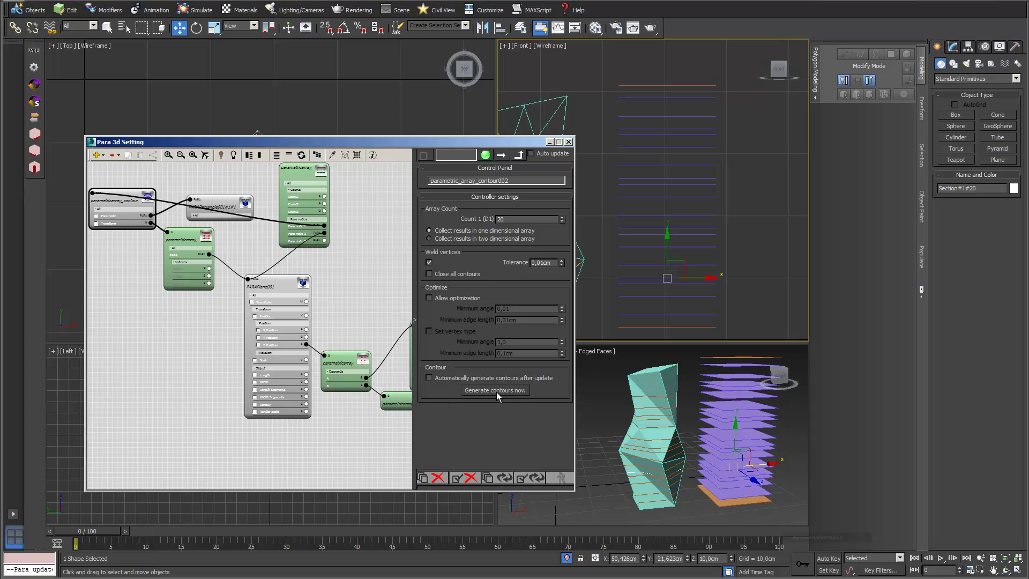
{"action": "left_click", "coordinate": [519, 391]}
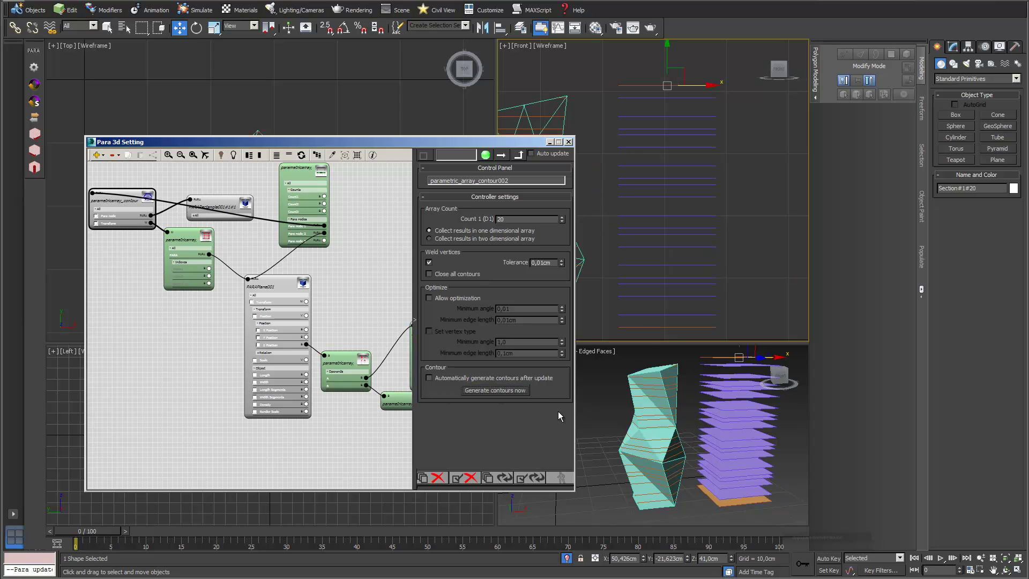
{"action": "left_click_drag", "start_coordinate": [496, 142], "coordinate": [437, 123]}
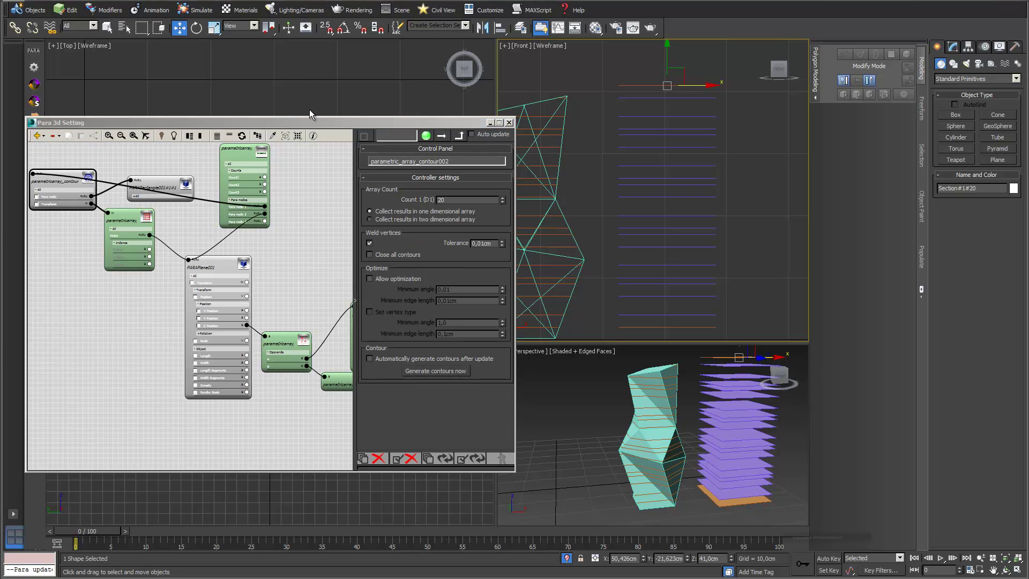
{"action": "left_click_drag", "start_coordinate": [320, 123], "coordinate": [417, 97]}
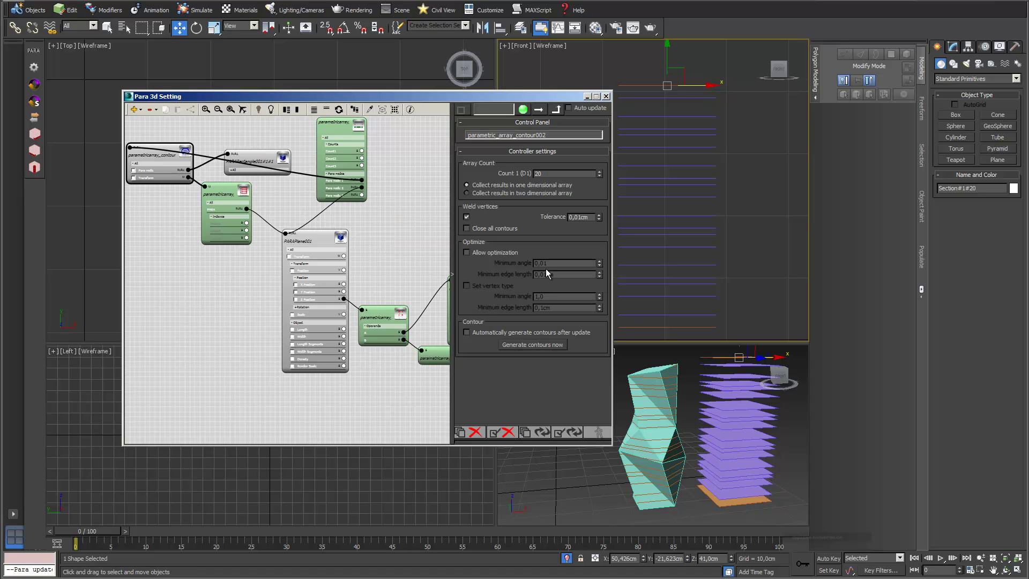
- Create a new Parametric Array node above the contour generator and set its array type to Reference
{"action": "scroll", "coordinate": [393, 245], "scroll_direction": "down", "scroll_amount": 1}
{"action": "middle_click_drag", "start_coordinate": [381, 223], "coordinate": [374, 267]}
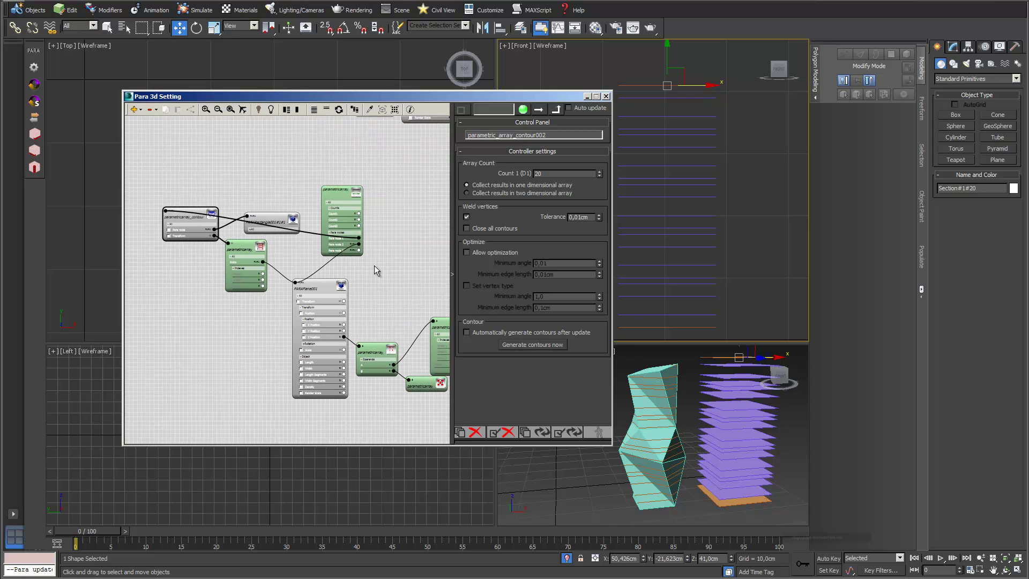
{"action": "left_click", "coordinate": [142, 110]}
{"action": "mouse_move", "coordinate": [160, 122]}
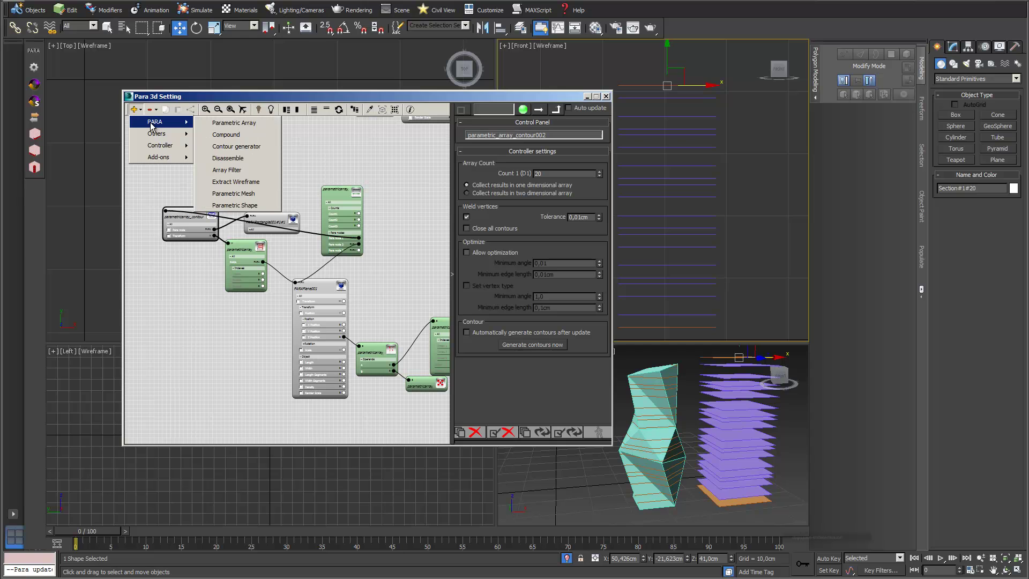
{"action": "left_click", "coordinate": [239, 123]}
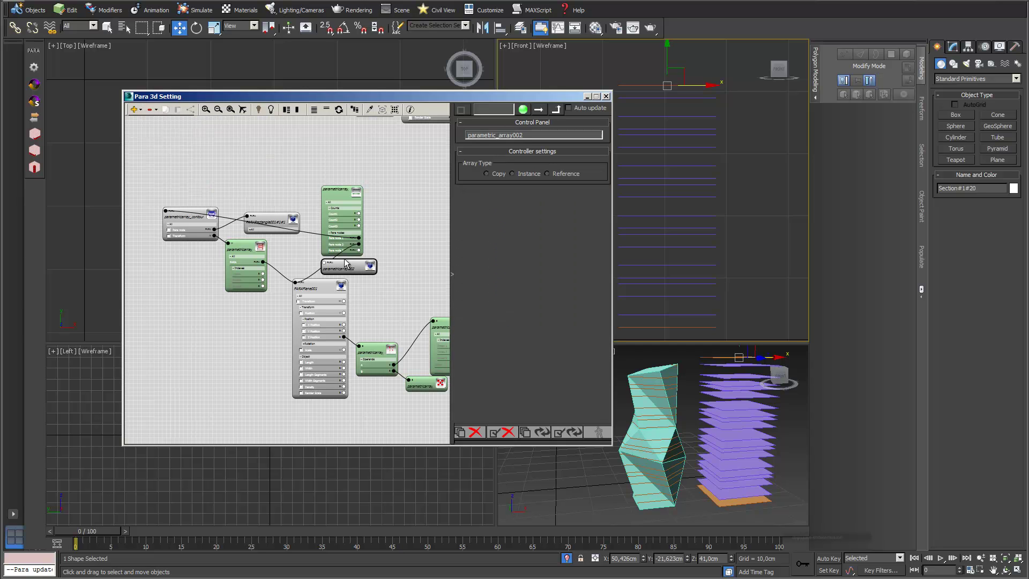
{"action": "left_click_drag", "start_coordinate": [205, 147], "coordinate": [203, 146]}
{"action": "left_click", "coordinate": [546, 174]}
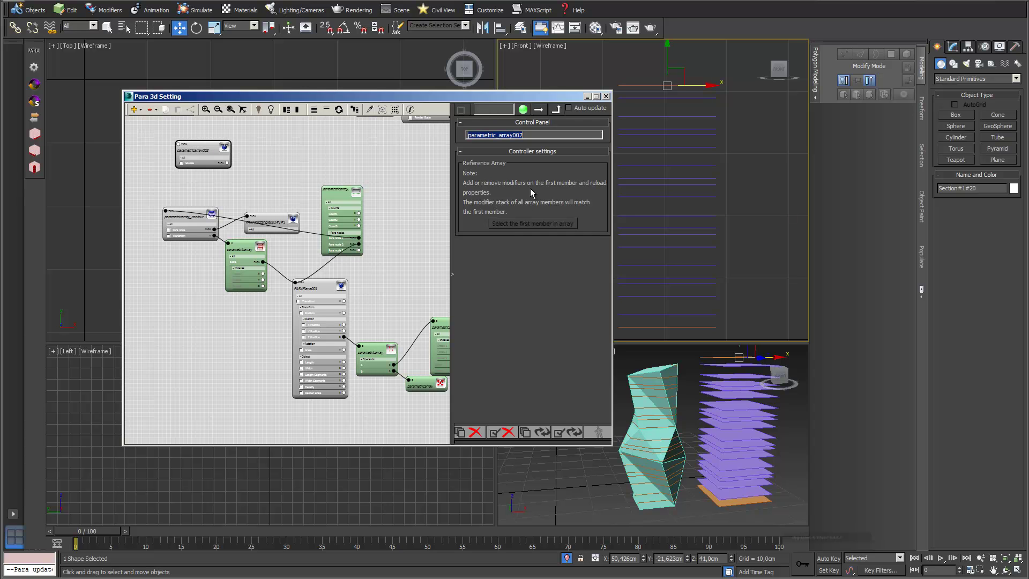
- Place the new array node up and ahead of the contour generator and link its Source to the generator
{"action": "scroll", "coordinate": [271, 156], "scroll_direction": "left", "scroll_amount": 3}
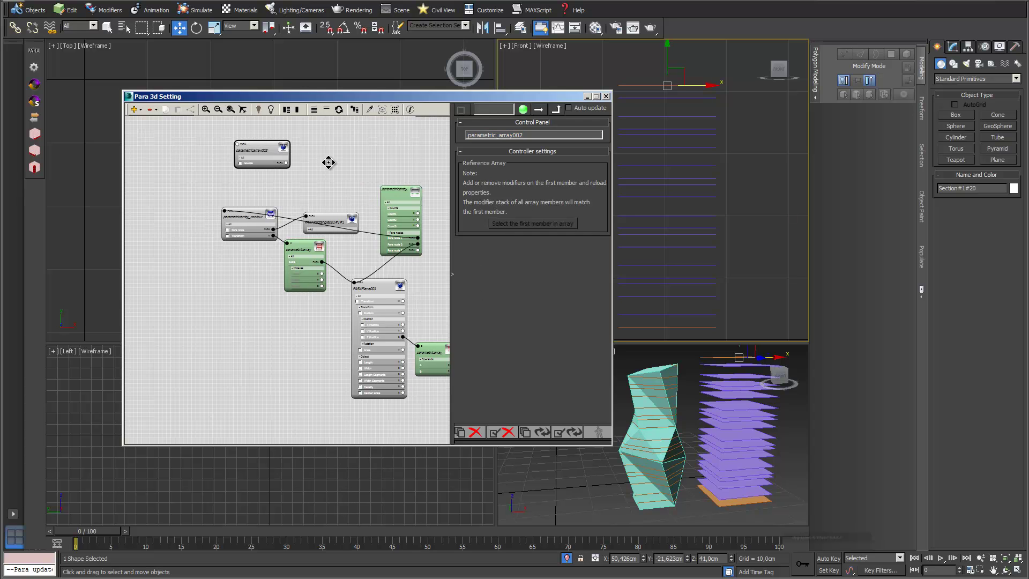
{"action": "left_click_drag", "start_coordinate": [272, 147], "coordinate": [196, 135]}
{"action": "scroll", "coordinate": [211, 154], "scroll_direction": "up", "scroll_amount": 1}
{"action": "middle_click_drag", "start_coordinate": [211, 154], "coordinate": [271, 173]}
{"action": "scroll", "coordinate": [324, 230], "scroll_direction": "up", "scroll_amount": 1}
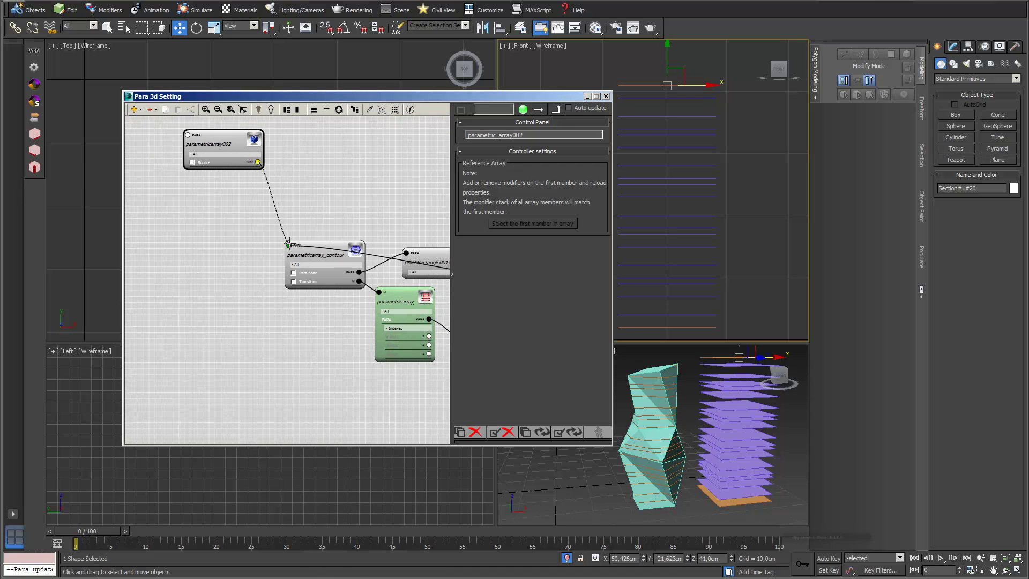
{"action": "left_click_drag", "start_coordinate": [288, 244], "coordinate": [289, 245]}
- Select the first member of the new reference array and add a Shell modifier to it
{"action": "left_click_drag", "start_coordinate": [231, 149], "coordinate": [216, 198]}
{"action": "left_click", "coordinate": [532, 223]}
{"action": "left_click_drag", "start_coordinate": [566, 98], "coordinate": [470, 244]}
{"action": "left_click", "coordinate": [952, 47]}
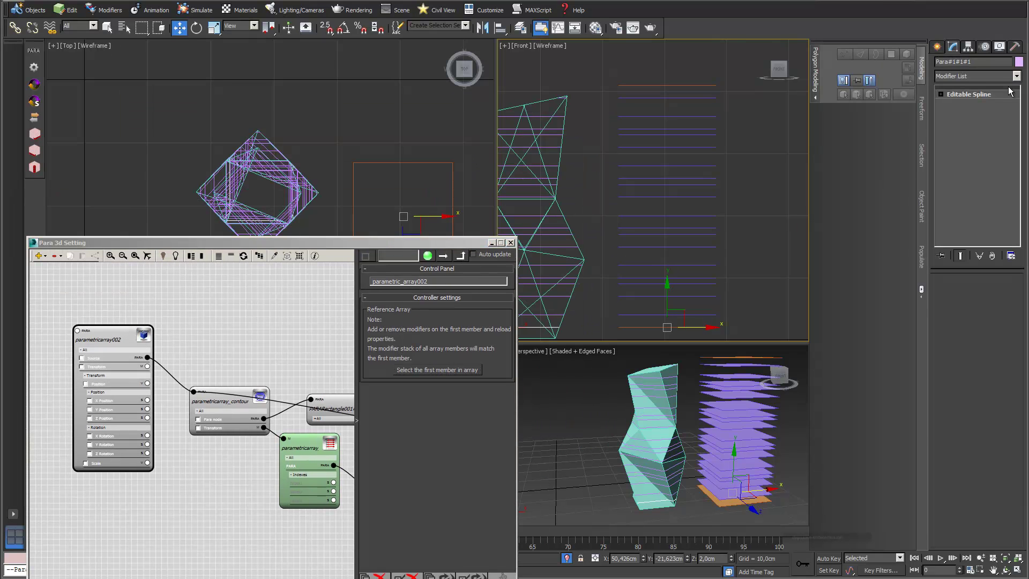
{"action": "left_click", "coordinate": [1016, 76]}
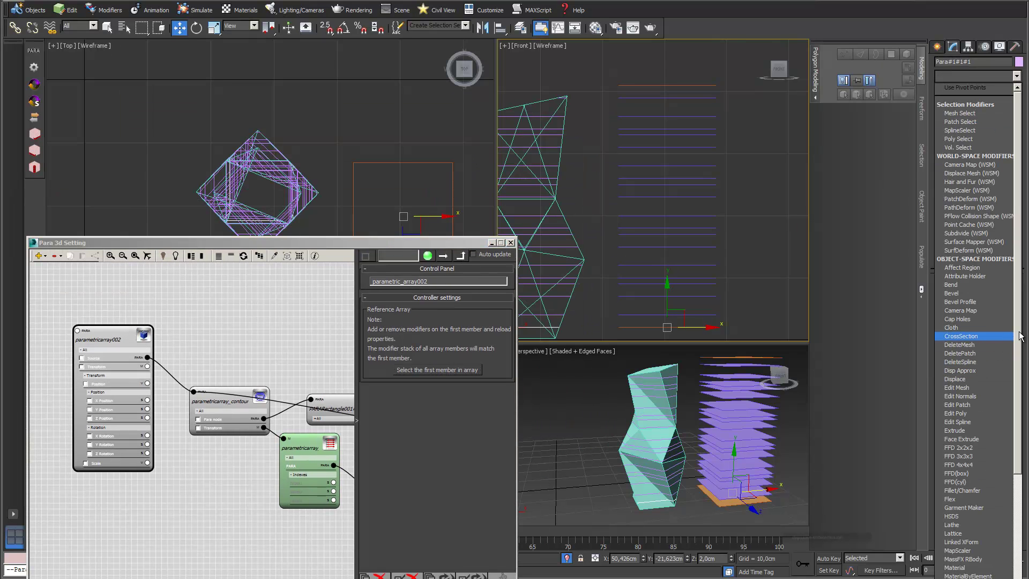
{"action": "scroll", "coordinate": [1021, 336], "scroll_direction": "down", "scroll_amount": 10}
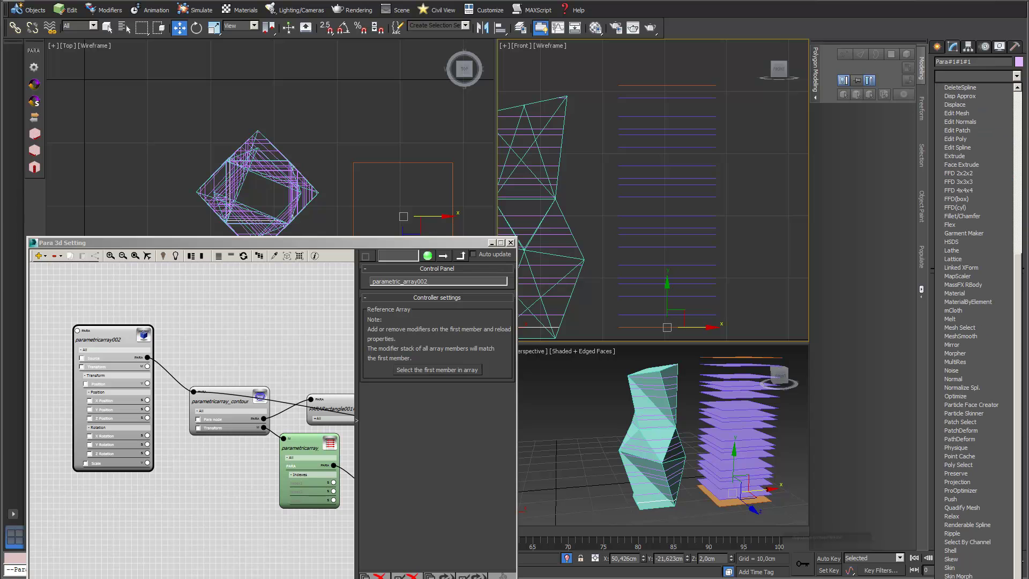
{"action": "left_click", "coordinate": [992, 549]}
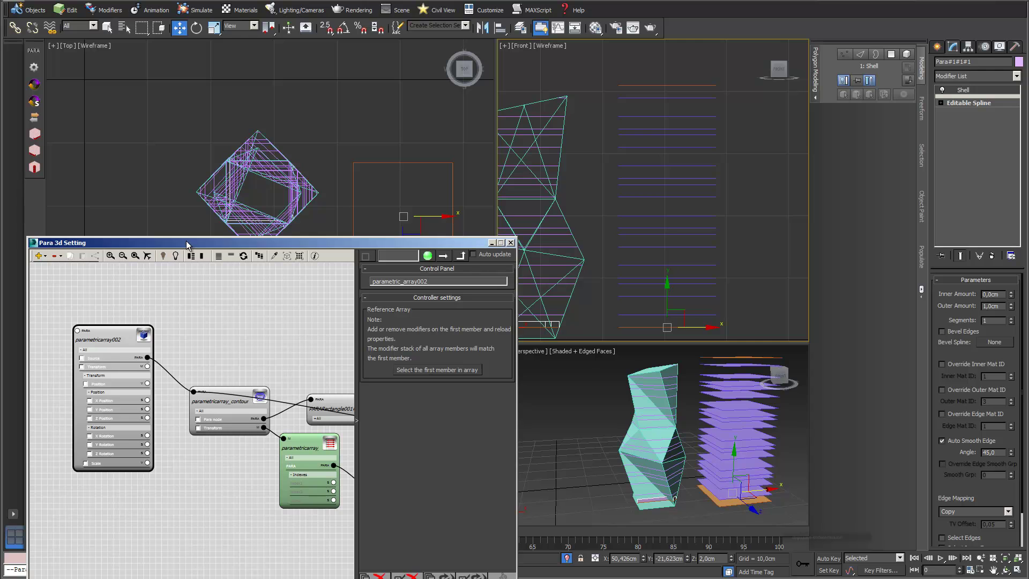
- Reload the reference array's properties with the Shell parameters, declining access to all Editable Spline vertices
{"action": "left_click_drag", "start_coordinate": [186, 241], "coordinate": [208, 219]}
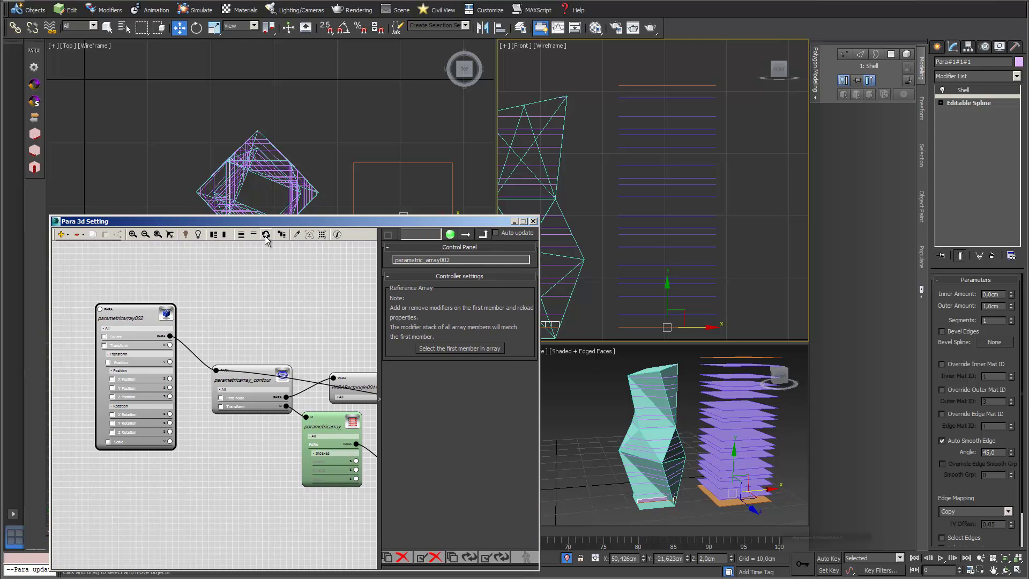
{"action": "left_click", "coordinate": [266, 236]}
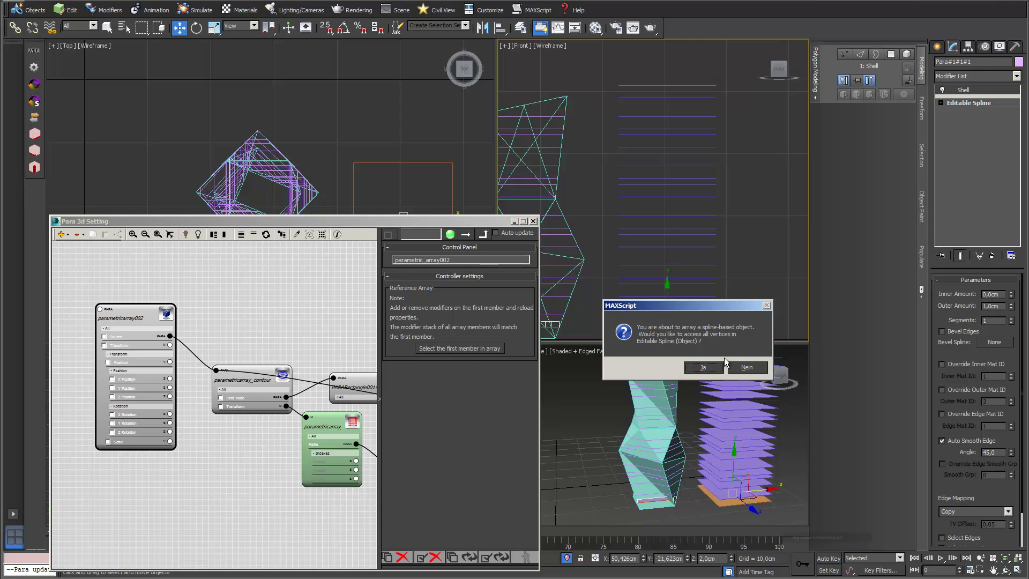
{"action": "left_click", "coordinate": [745, 368]}
- Select all members of the shelled array, move them along X clear of the mesh tower, and enlarge the Perspective viewport
{"action": "left_click", "coordinate": [321, 241]}
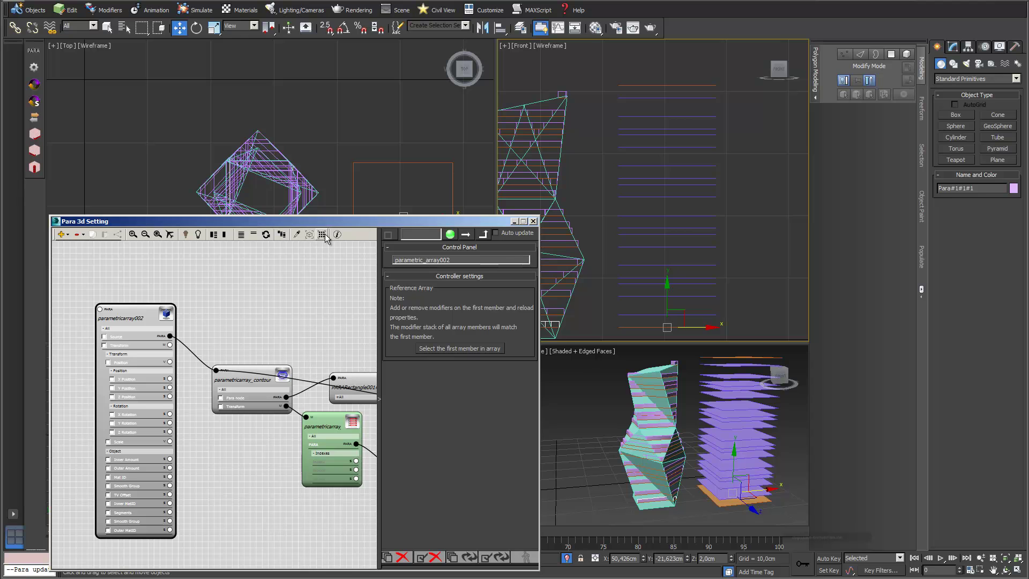
{"action": "left_click", "coordinate": [325, 235]}
{"action": "left_click_drag", "start_coordinate": [701, 429], "coordinate": [601, 431]}
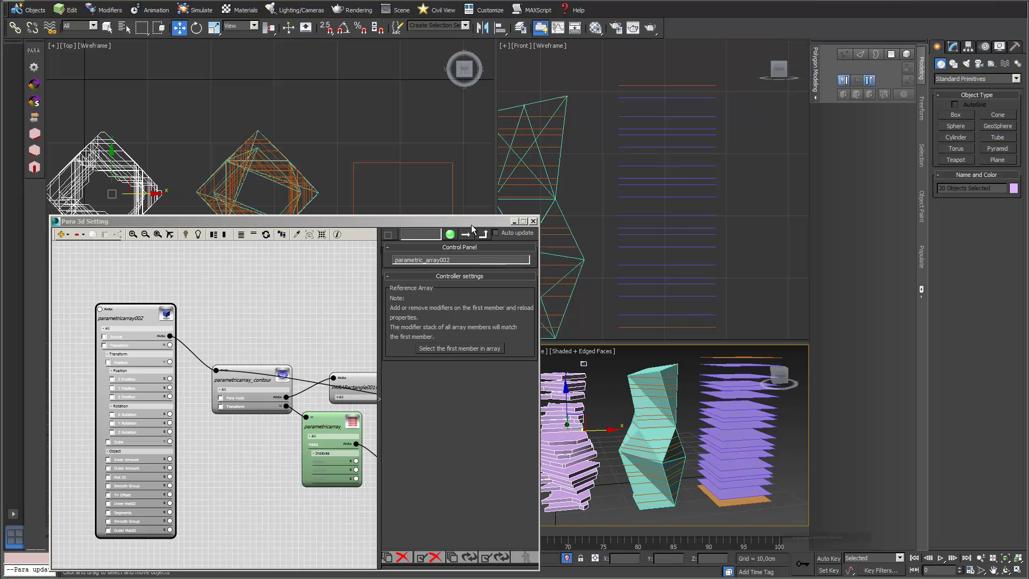
{"action": "left_click_drag", "start_coordinate": [471, 224], "coordinate": [337, 267]}
{"action": "left_click_drag", "start_coordinate": [494, 342], "coordinate": [430, 219]}
{"action": "middle_click_drag", "start_coordinate": [578, 354], "coordinate": [590, 346]}
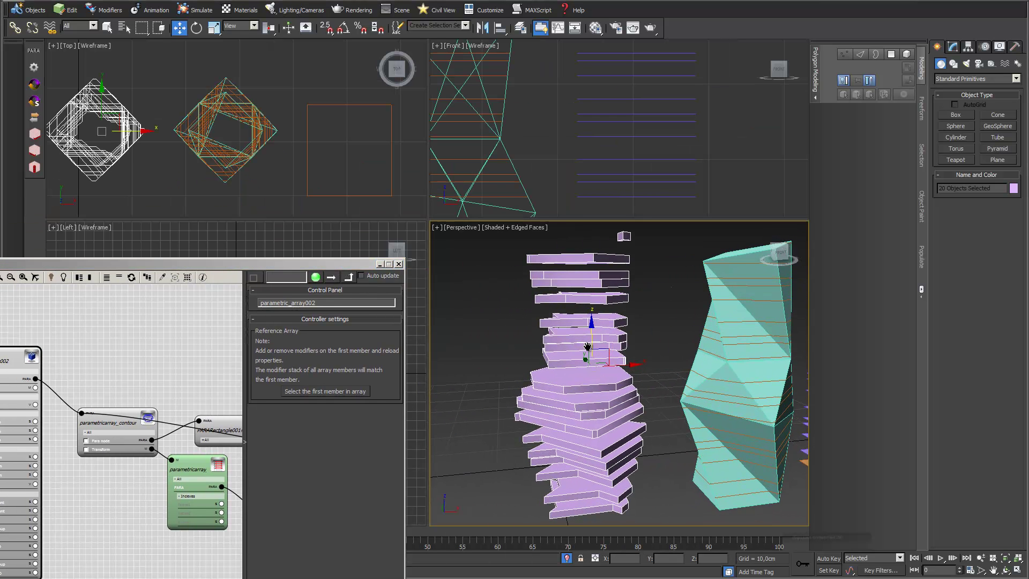
- Set the Shell's Outer Amount to 0,3 for all objects of the reference array
{"action": "left_click_drag", "start_coordinate": [280, 265], "coordinate": [385, 212]}
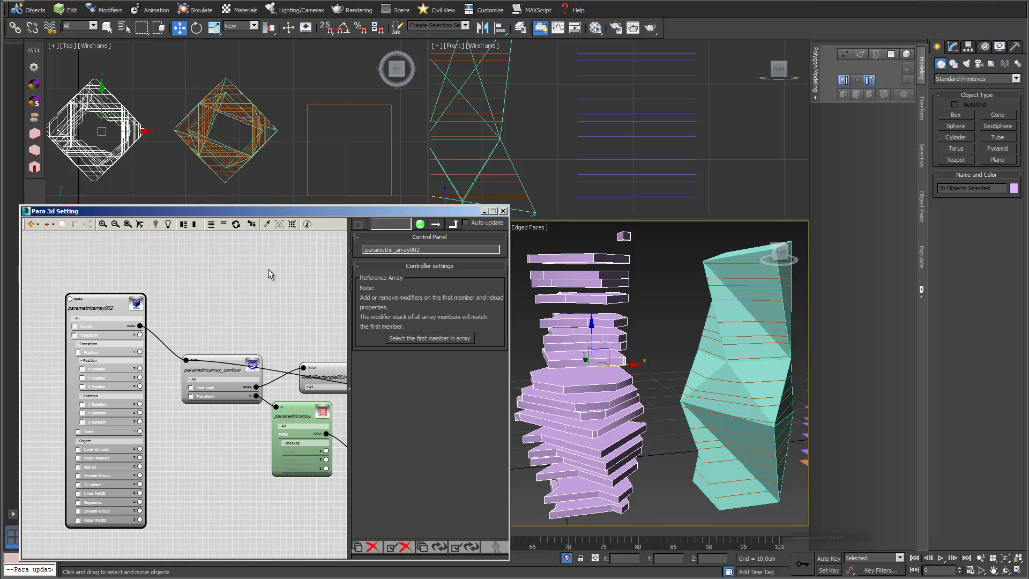
{"action": "scroll", "coordinate": [242, 301], "scroll_direction": "down", "scroll_amount": 2}
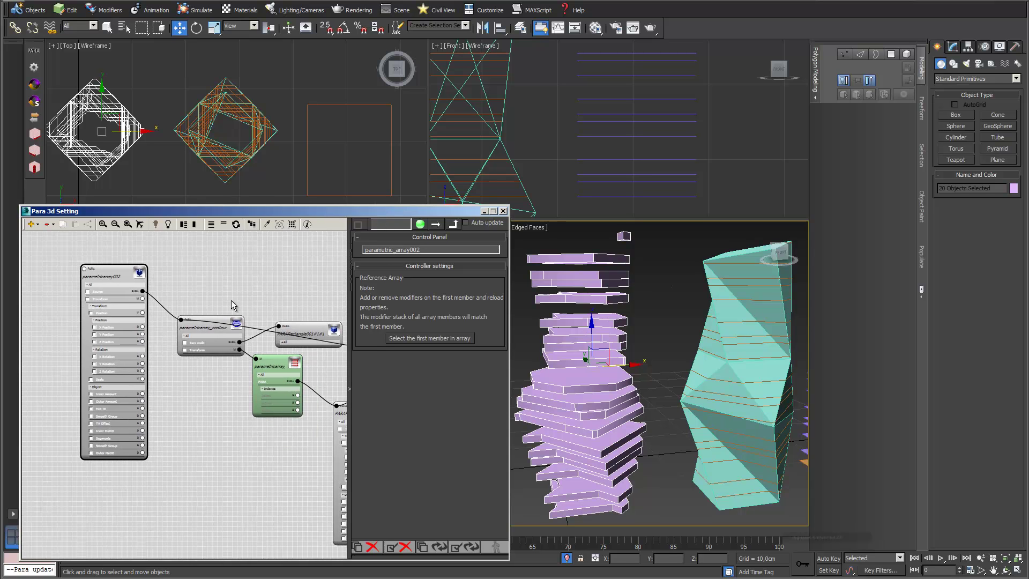
{"action": "scroll", "coordinate": [260, 296], "scroll_direction": "down", "scroll_amount": 2}
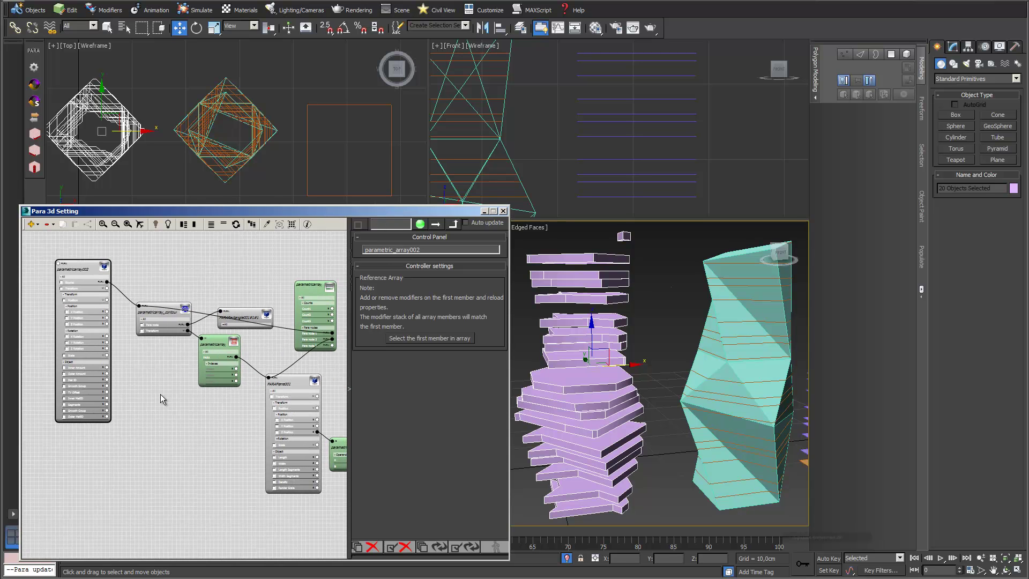
{"action": "left_click", "coordinate": [64, 374]}
{"action": "left_click_drag", "start_coordinate": [453, 289], "coordinate": [453, 290]}
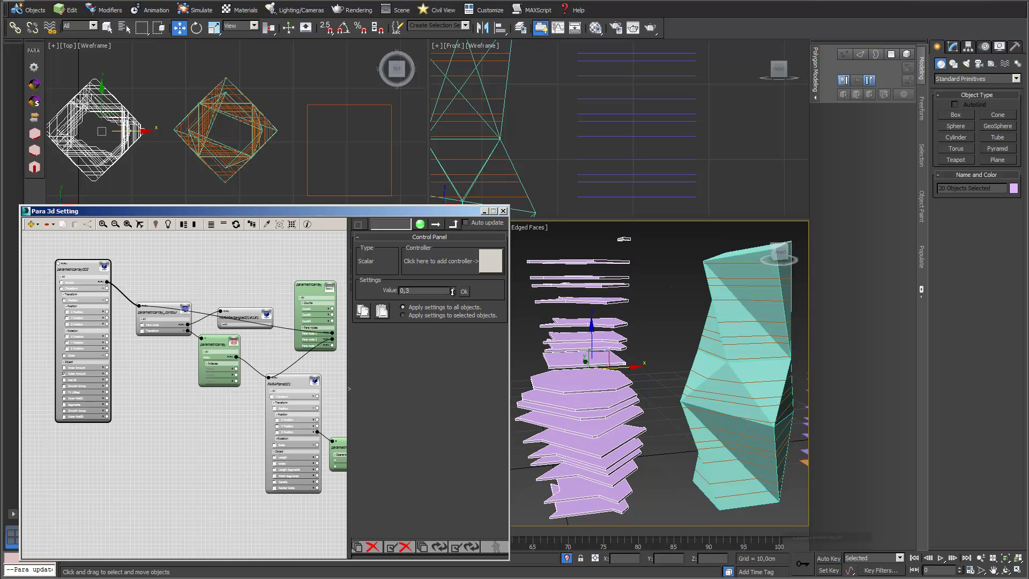
- Place the 1,2,3,2 pattern controller node below PARAPlane001, link the shell array's Outer Amount to it, and update the array
{"action": "middle_click_drag", "start_coordinate": [216, 444], "coordinate": [177, 438]}
{"action": "scroll", "coordinate": [177, 434], "scroll_direction": "down", "scroll_amount": 1}
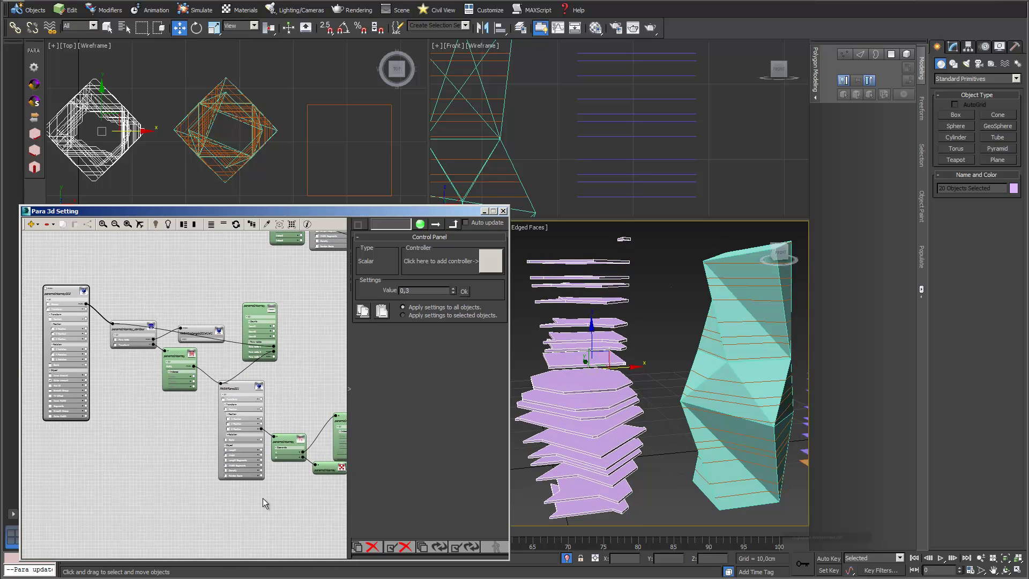
{"action": "left_click_drag", "start_coordinate": [329, 471], "coordinate": [233, 509]}
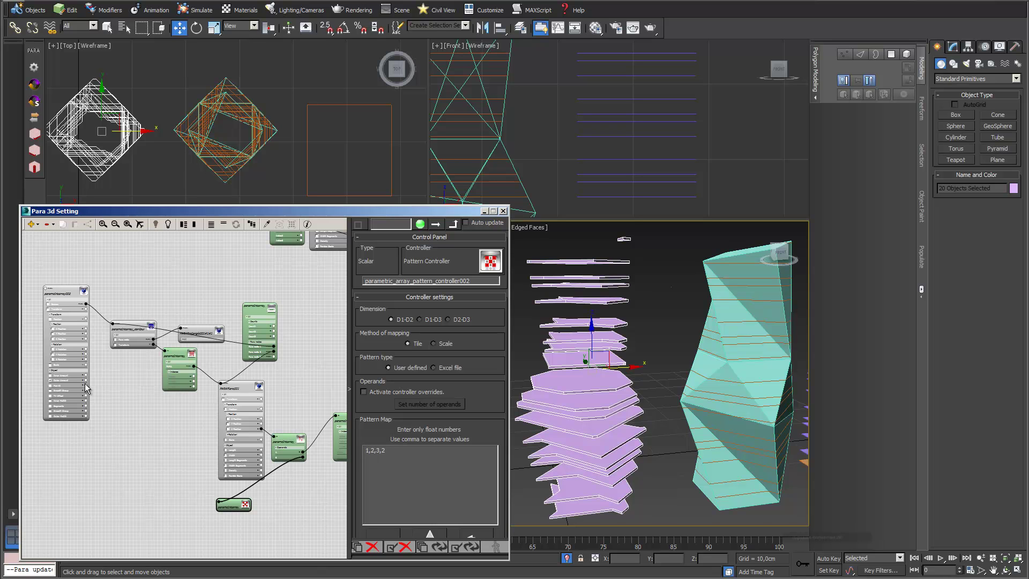
{"action": "left_click_drag", "start_coordinate": [86, 380], "coordinate": [218, 503]}
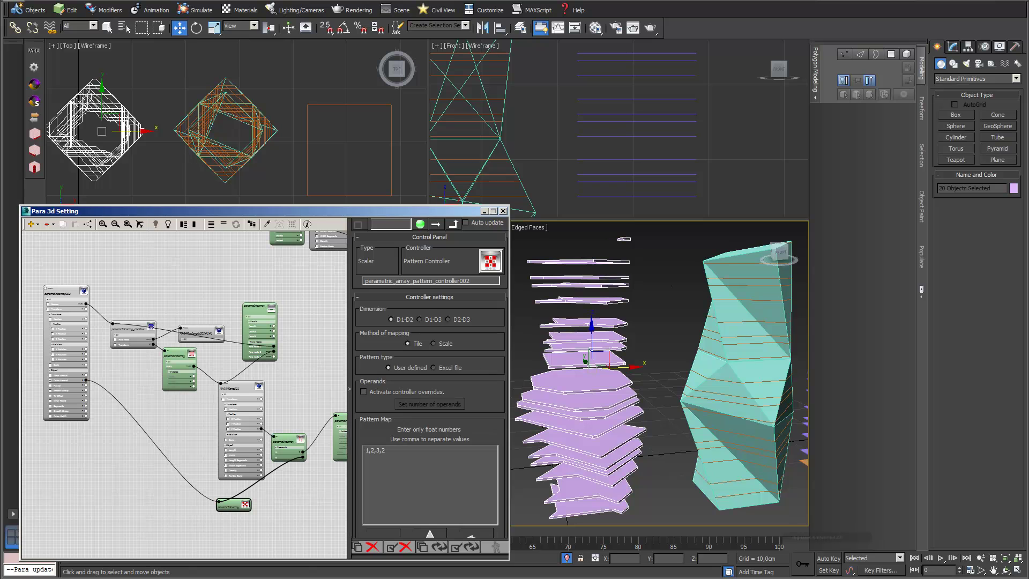
{"action": "left_click", "coordinate": [473, 549]}
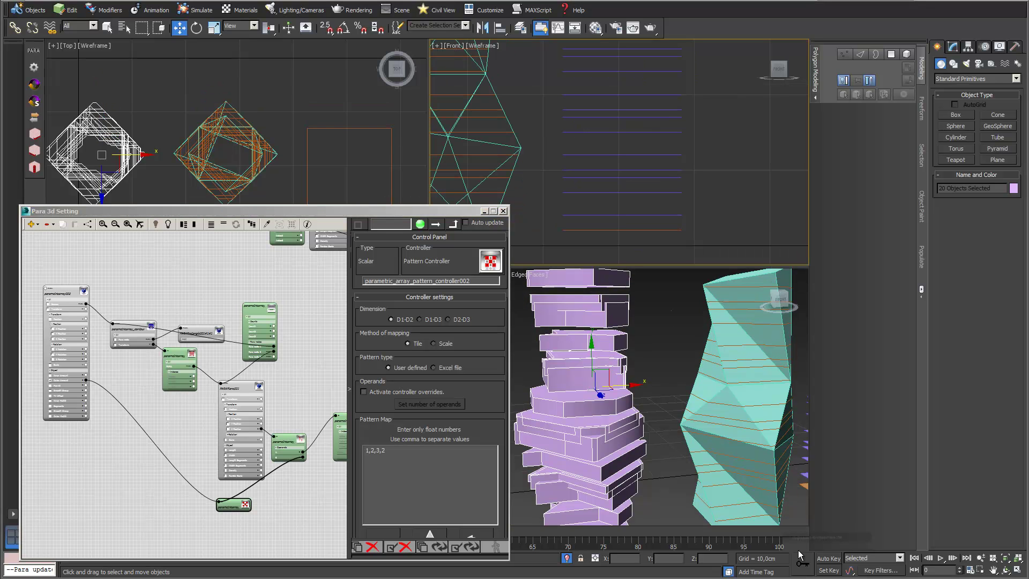
{"action": "middle_click_drag", "start_coordinate": [634, 436], "coordinate": [638, 391]}
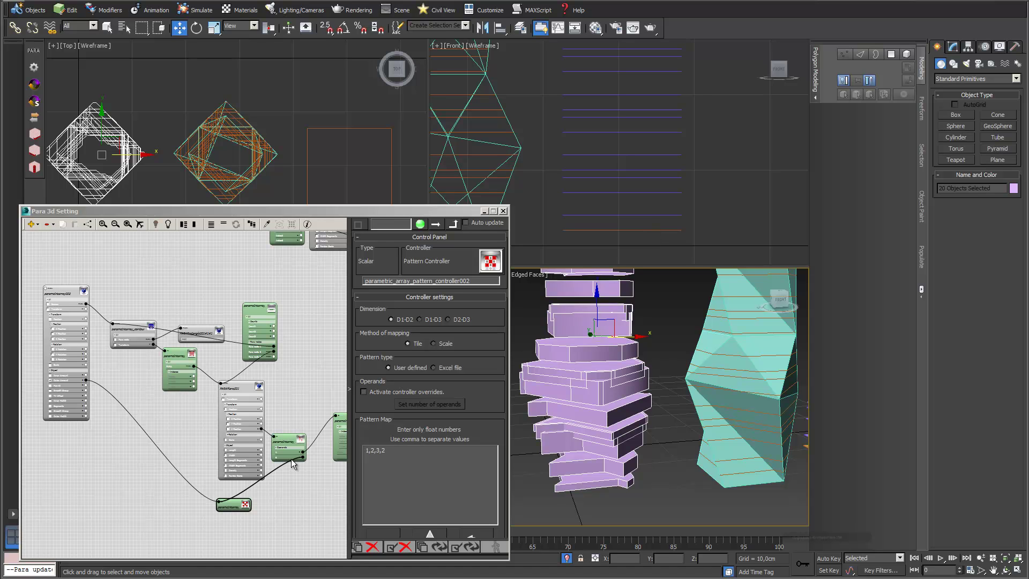
- Replace the Outer Amount's direct pattern link with a new Offset controller found by searching the Controller Library for "off"
{"action": "left_click_drag", "start_coordinate": [85, 380], "coordinate": [128, 421]}
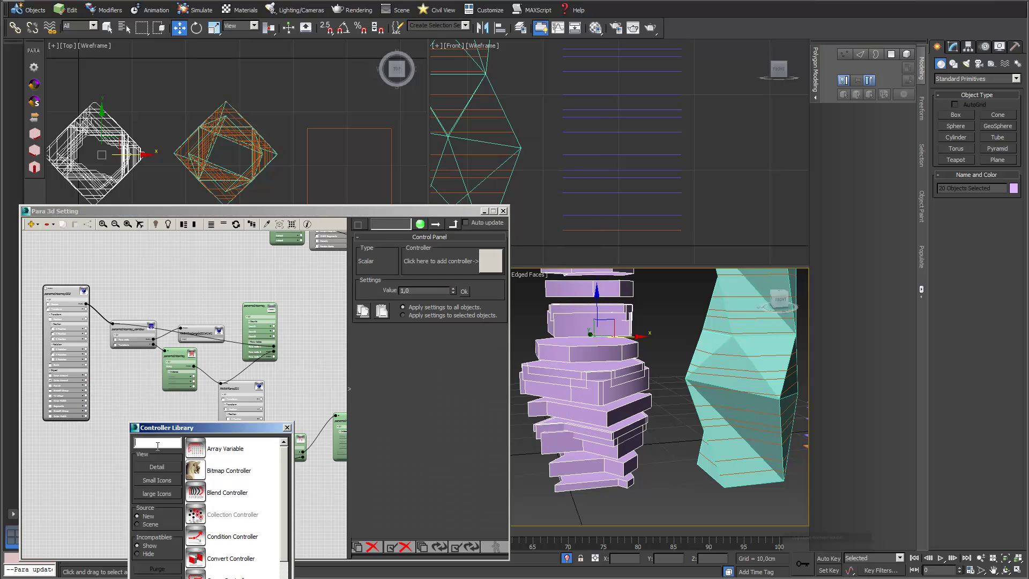
{"action": "type", "text": "off"}
{"action": "double_click", "coordinate": [207, 452]}
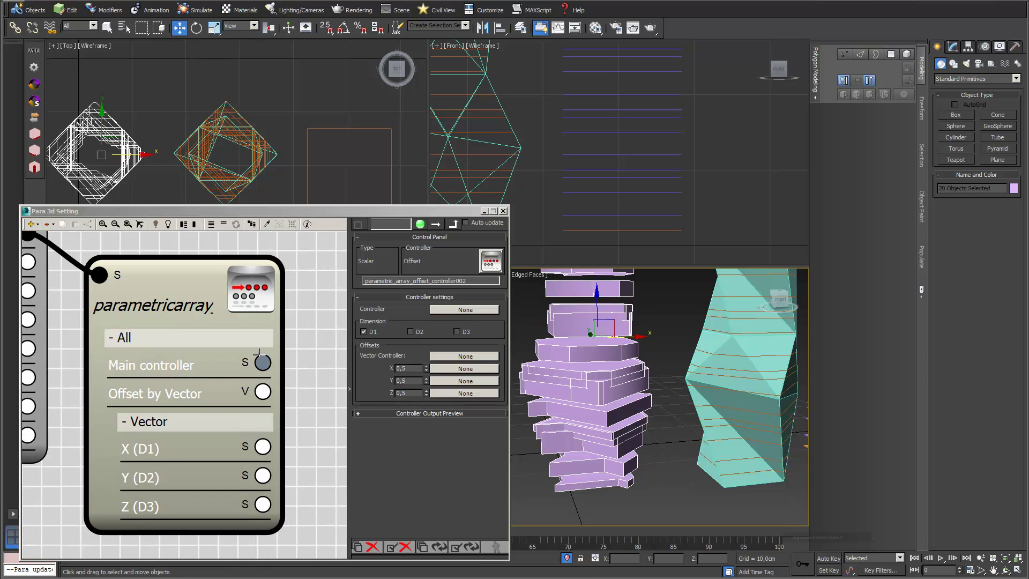
- Link the Offset controller's Main controller input to the existing pattern controller
{"action": "scroll", "coordinate": [315, 358], "scroll_direction": "down", "scroll_amount": 5}
{"action": "scroll", "coordinate": [249, 401], "scroll_direction": "down", "scroll_amount": 1}
{"action": "middle_click_drag", "start_coordinate": [249, 401], "coordinate": [167, 345]}
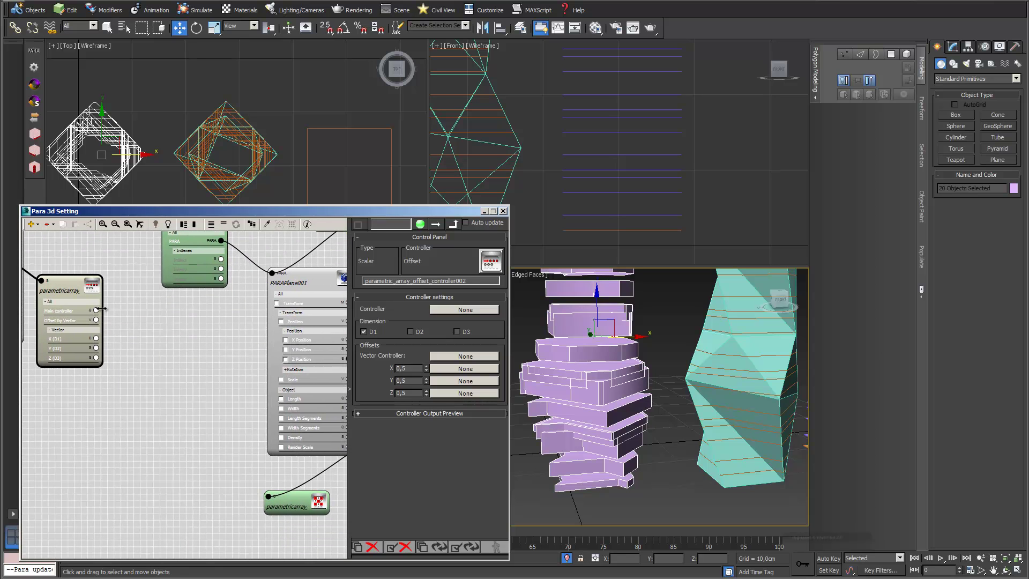
{"action": "left_click_drag", "start_coordinate": [97, 309], "coordinate": [269, 495]}
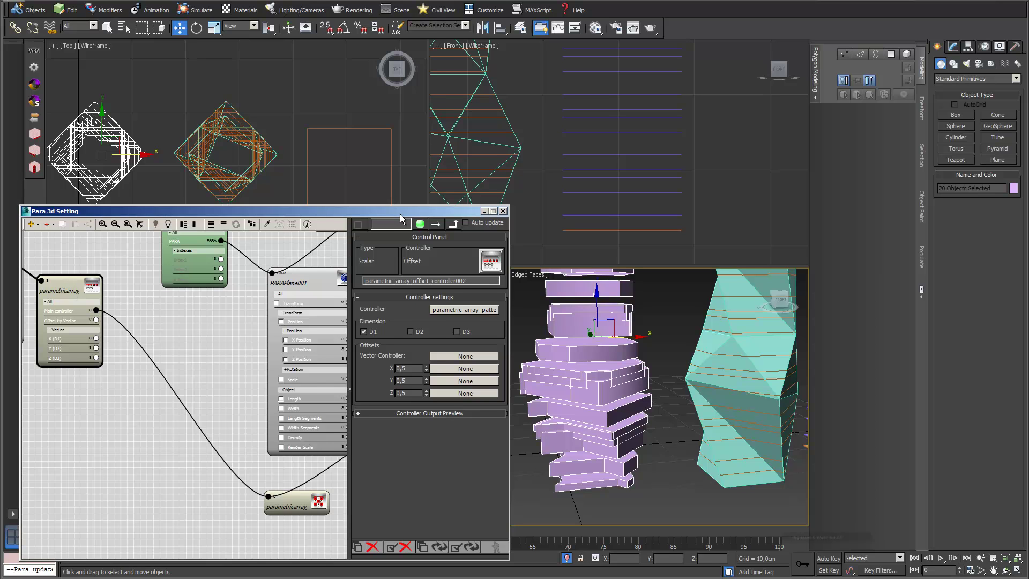
- Set the Offset controller's X offset to 1 and Y offset to 0, keeping its node selected
{"action": "left_click_drag", "start_coordinate": [400, 214], "coordinate": [361, 191]}
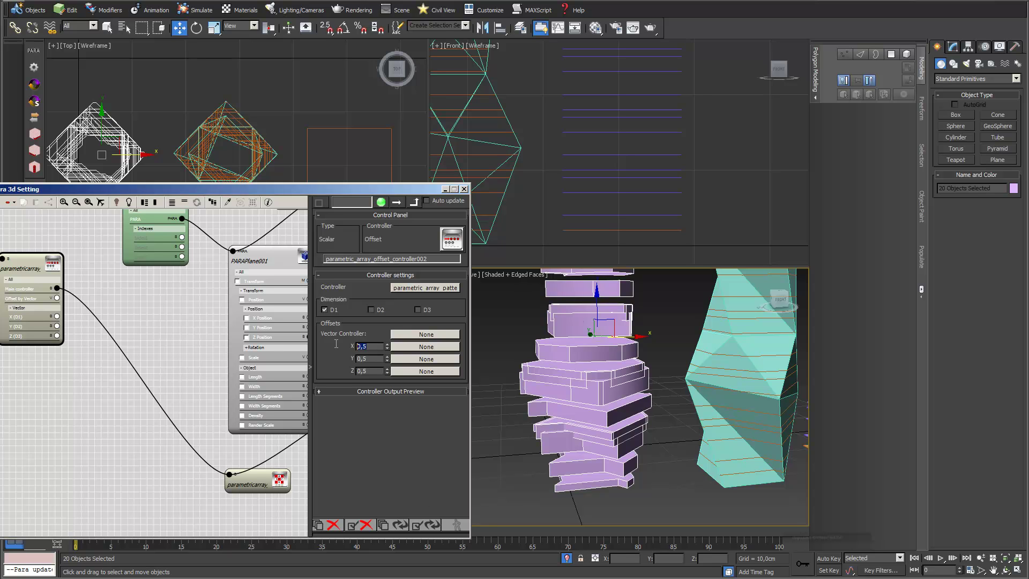
{"action": "type", "text": "1"}
{"action": "key", "text": "Tab"}
{"action": "type", "text": "0"}
{"action": "left_click", "coordinate": [358, 371]}
{"action": "left_click", "coordinate": [259, 483]}
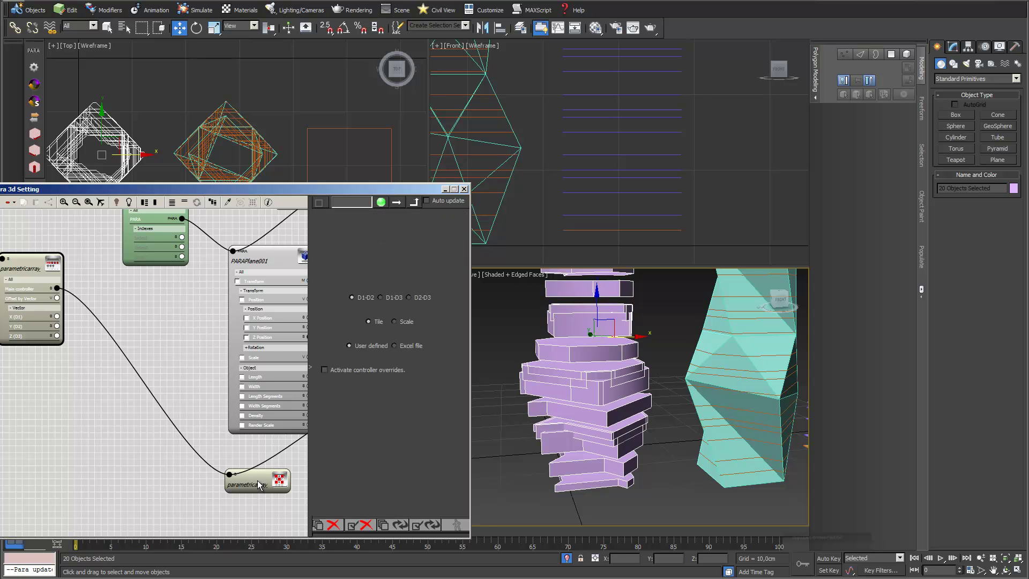
{"action": "left_click", "coordinate": [13, 263]}
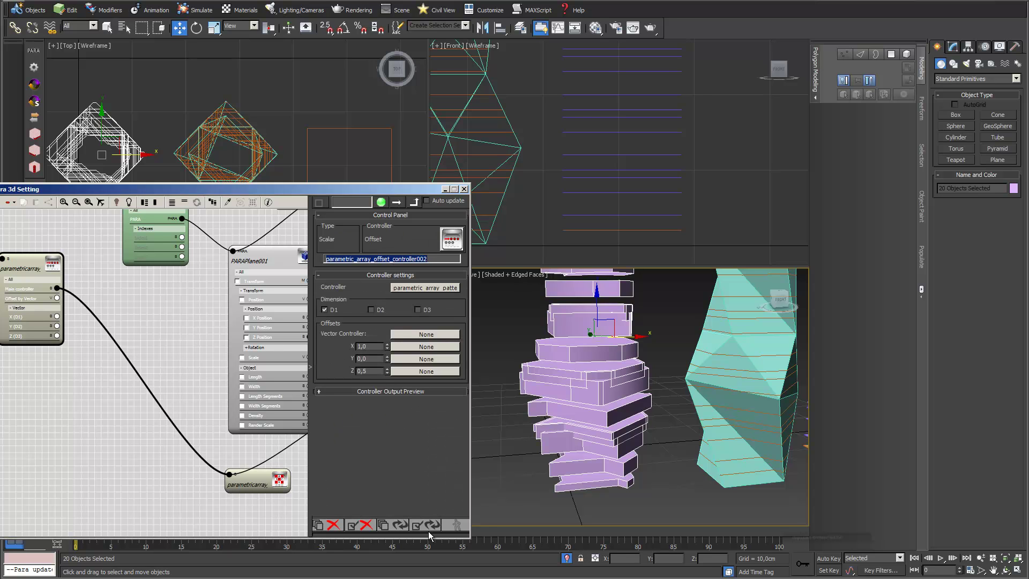
- Examine the shelled floor slabs in the front and perspective views, including the lowest slab and the tower's form from several angles
{"action": "middle_click_drag", "start_coordinate": [616, 360], "coordinate": [630, 394]}
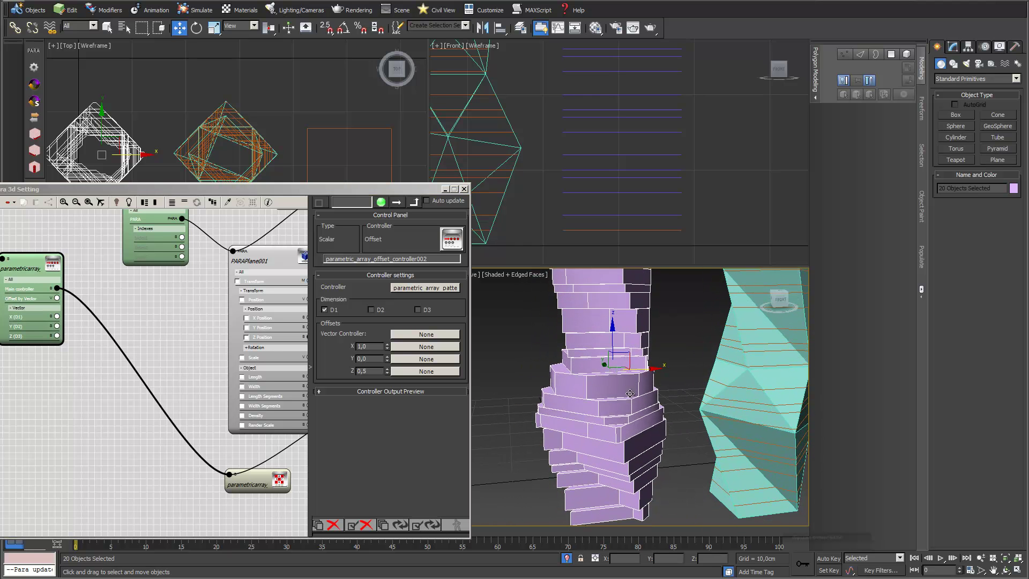
{"action": "scroll", "coordinate": [606, 204], "scroll_direction": "down", "scroll_amount": 6}
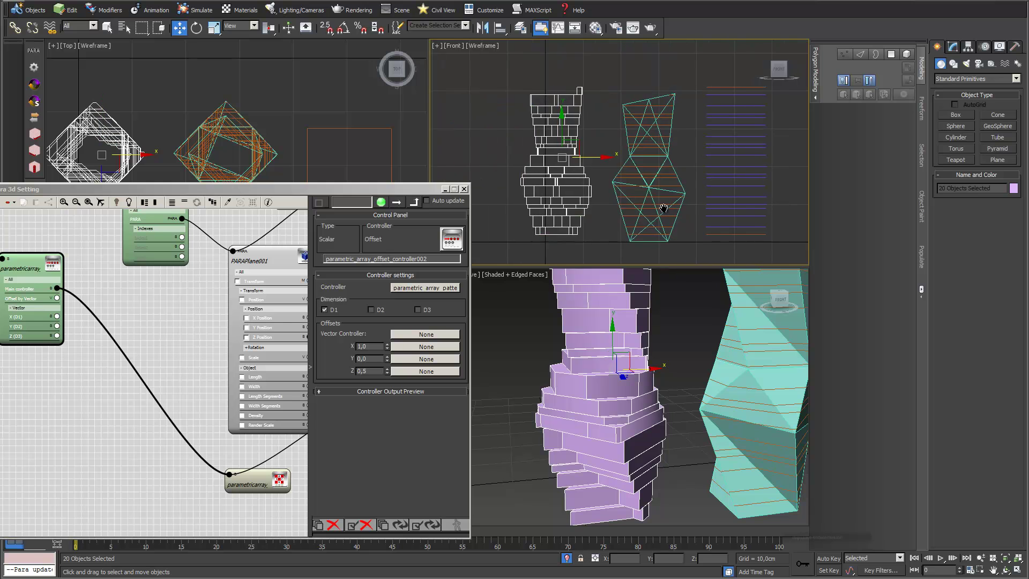
{"action": "scroll", "coordinate": [600, 185], "scroll_direction": "up", "scroll_amount": 3}
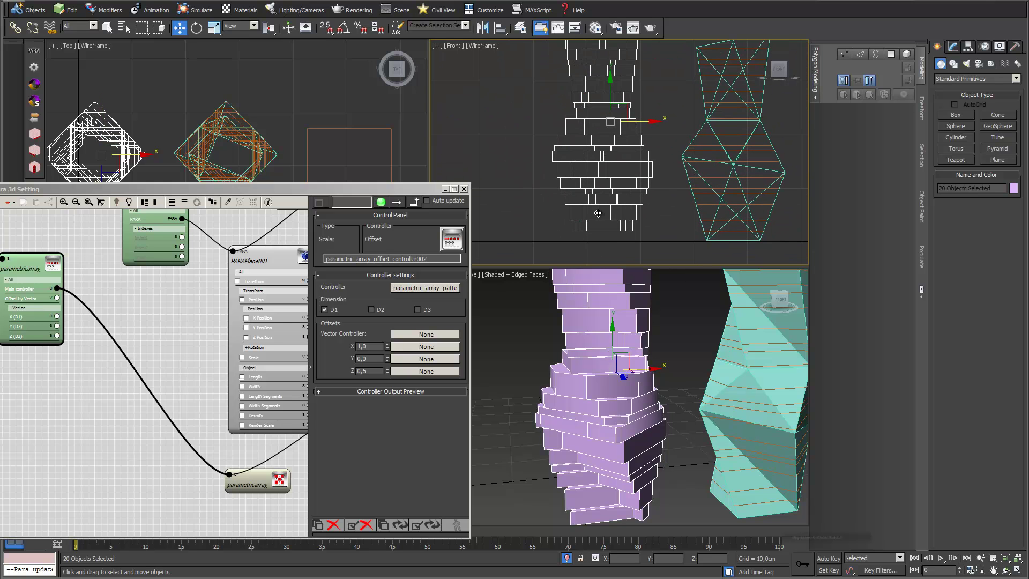
{"action": "scroll", "coordinate": [598, 213], "scroll_direction": "up", "scroll_amount": 2}
{"action": "left_click", "coordinate": [609, 232]}
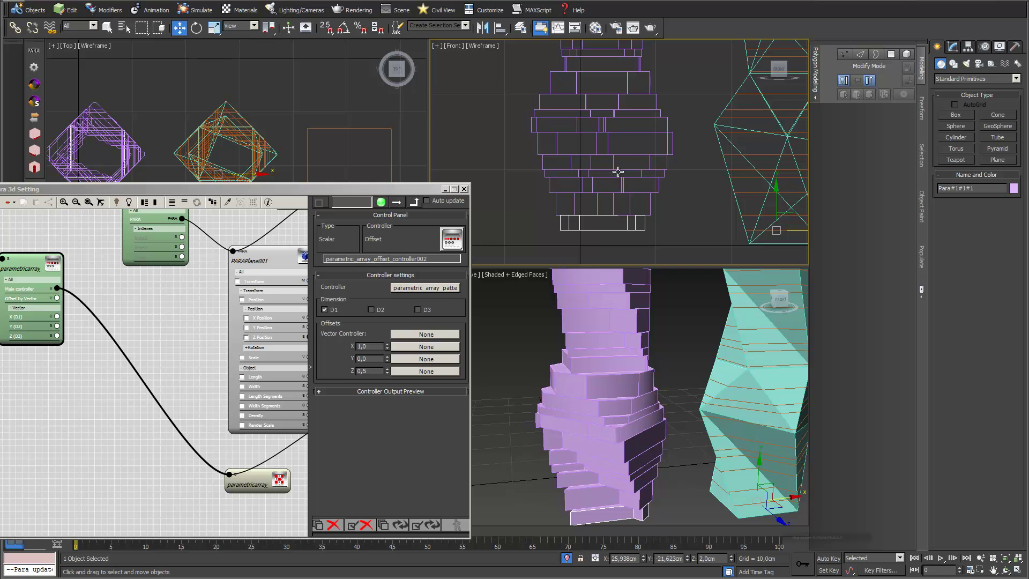
{"action": "left_click", "coordinate": [268, 480]}
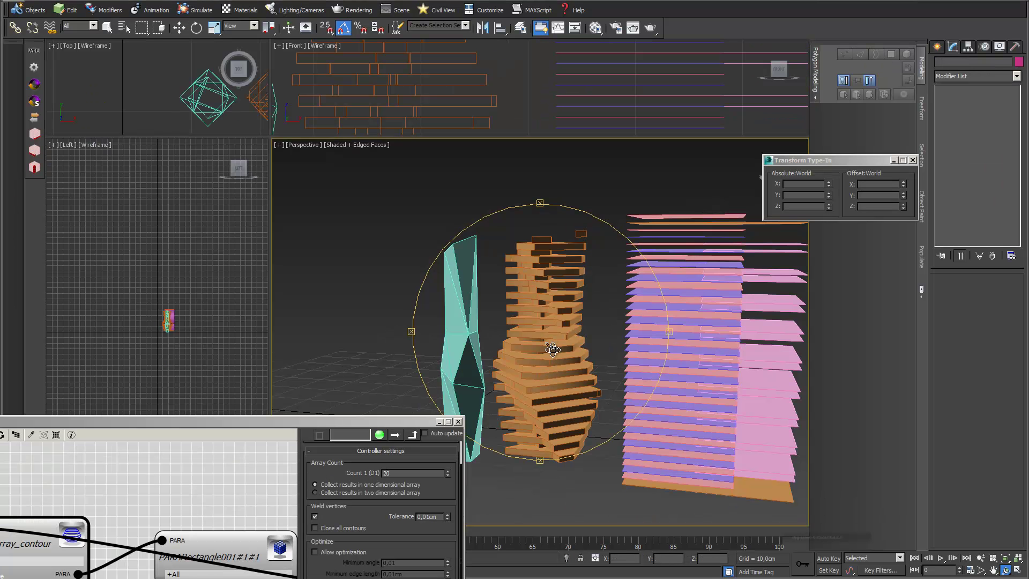
{"action": "left_click_drag", "start_coordinate": [588, 358], "coordinate": [543, 371]}
{"action": "scroll", "coordinate": [564, 321], "scroll_direction": "up", "scroll_amount": 3}
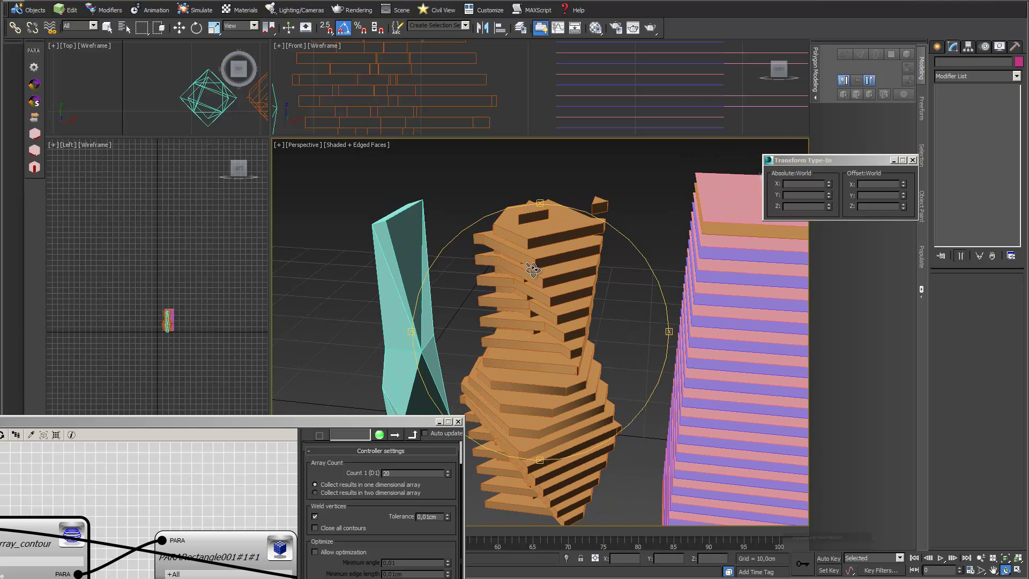
{"action": "left_click_drag", "start_coordinate": [568, 340], "coordinate": [436, 303]}
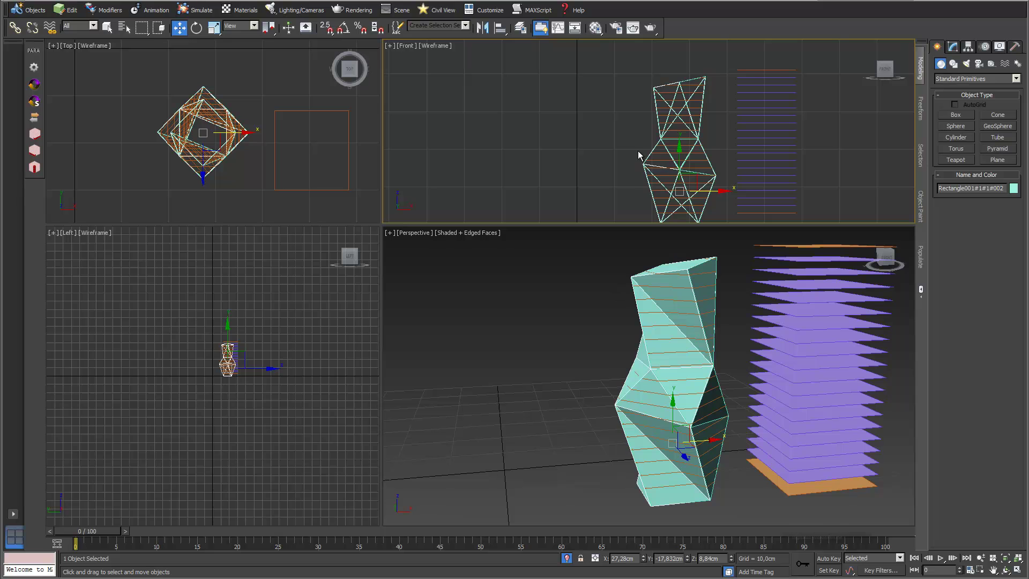
- Scale the tower copy Rectangle001#1#1#002 to about 64% in X and Y, keeping its height at 100%
{"action": "left_click", "coordinate": [213, 27]}
{"action": "scroll", "coordinate": [227, 169], "scroll_direction": "up", "scroll_amount": 2}
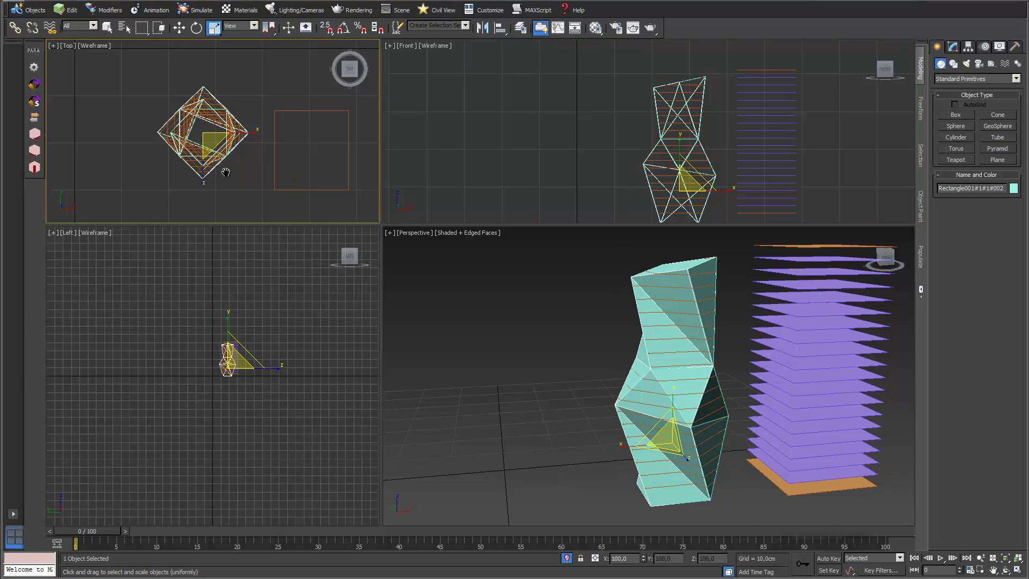
{"action": "middle_click_drag", "start_coordinate": [227, 169], "coordinate": [270, 205]}
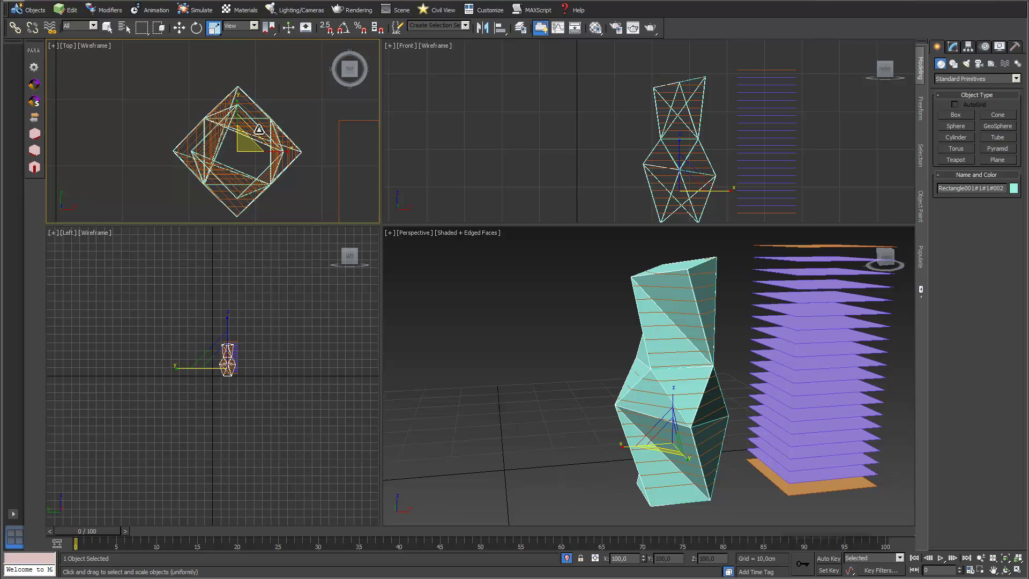
{"action": "left_click_drag", "start_coordinate": [258, 131], "coordinate": [231, 153]}
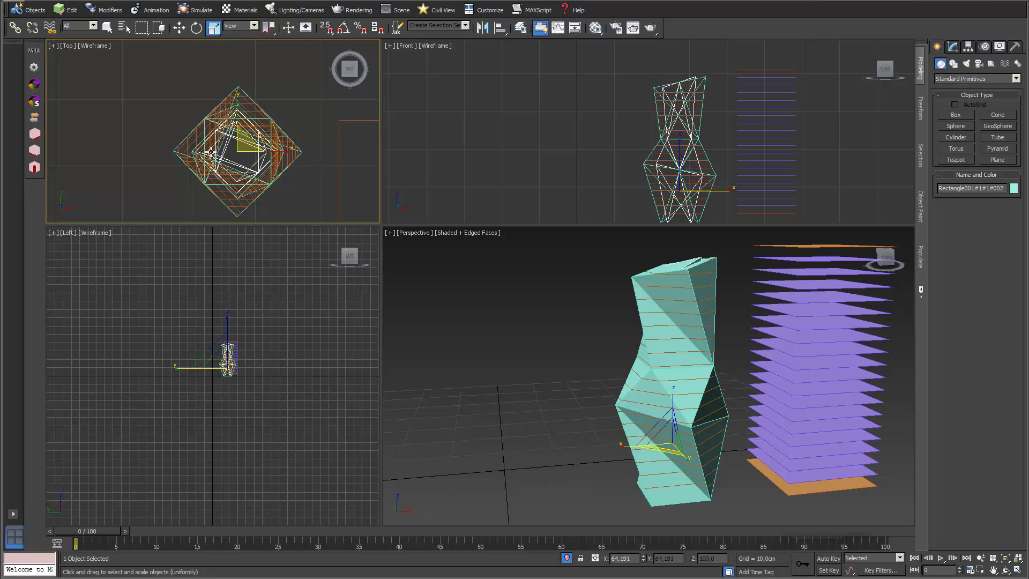
- Move the scaled tower copy within the outer tower to about X 25.58 cm and Y -17.74 cm
{"action": "left_click", "coordinate": [180, 30]}
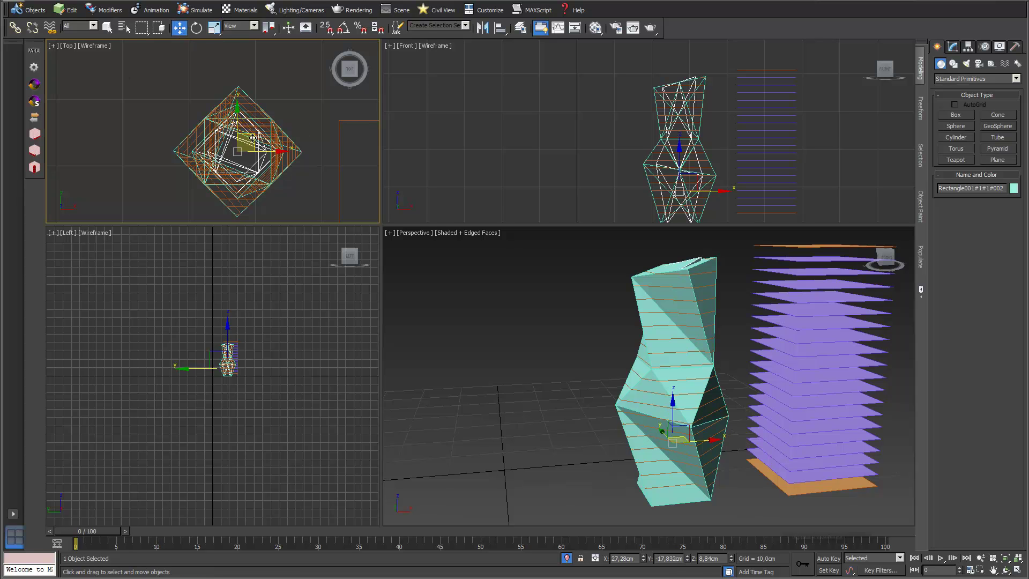
{"action": "left_click_drag", "start_coordinate": [252, 138], "coordinate": [250, 147]}
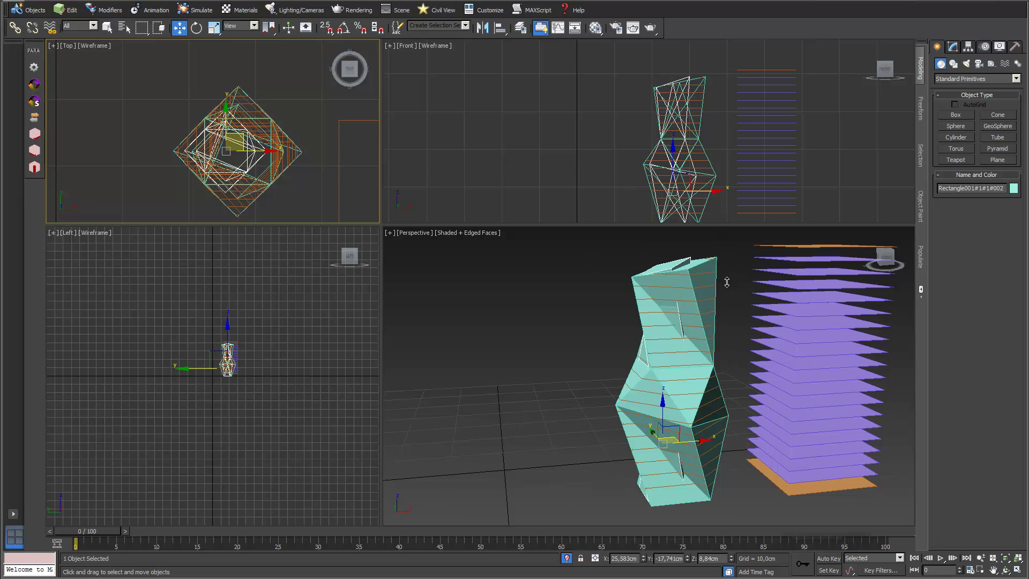
{"action": "left_click_drag", "start_coordinate": [727, 281], "coordinate": [727, 286]}
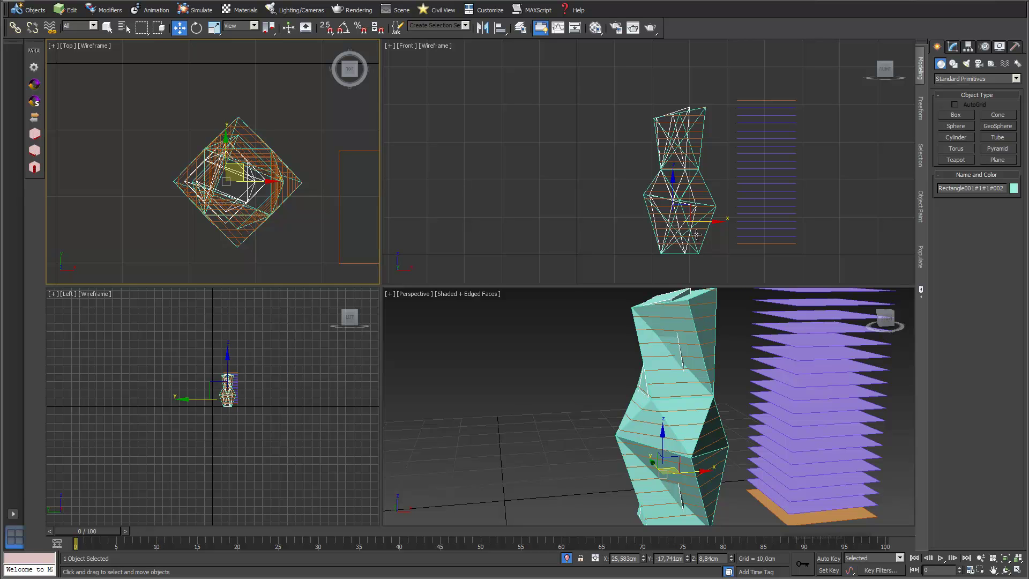
- Assign a PARA controller to the smaller tower and name it PARA_Rectangle_Small
{"action": "left_click", "coordinate": [34, 52]}
{"action": "left_click", "coordinate": [482, 261]}
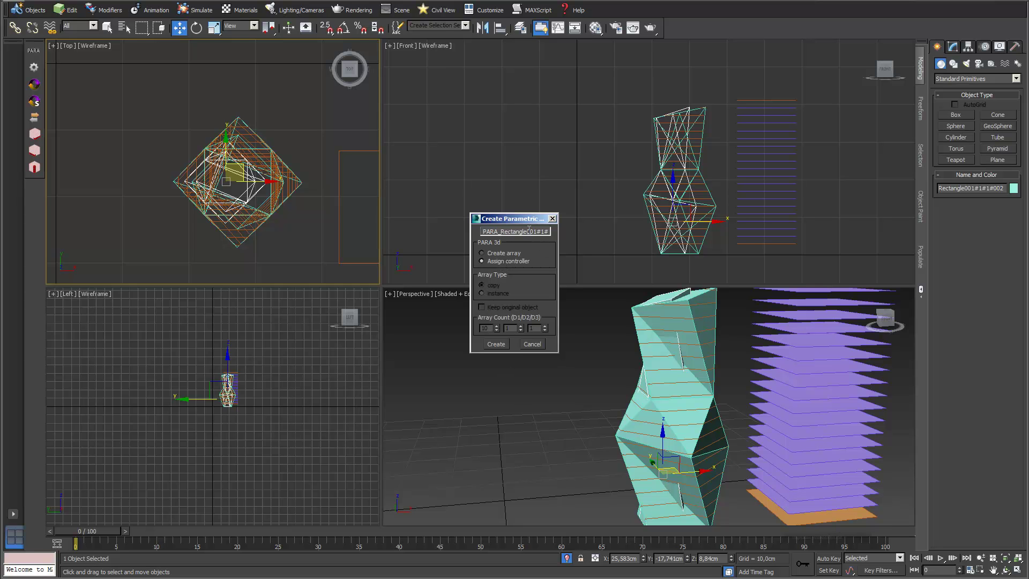
{"action": "left_click_drag", "start_coordinate": [527, 230], "coordinate": [610, 228]}
{"action": "type", "text": "_Sma"}
{"action": "left_click", "coordinate": [500, 346]}
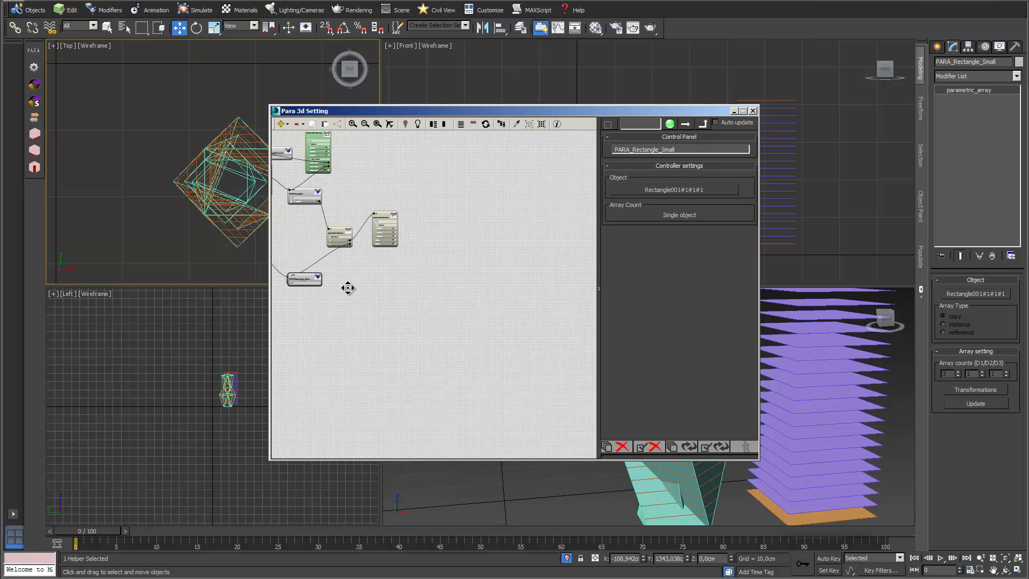
- Select the whole node group containing the contour and plane arrays and auto-arrange it
{"action": "middle_click_drag", "start_coordinate": [348, 287], "coordinate": [420, 365]}
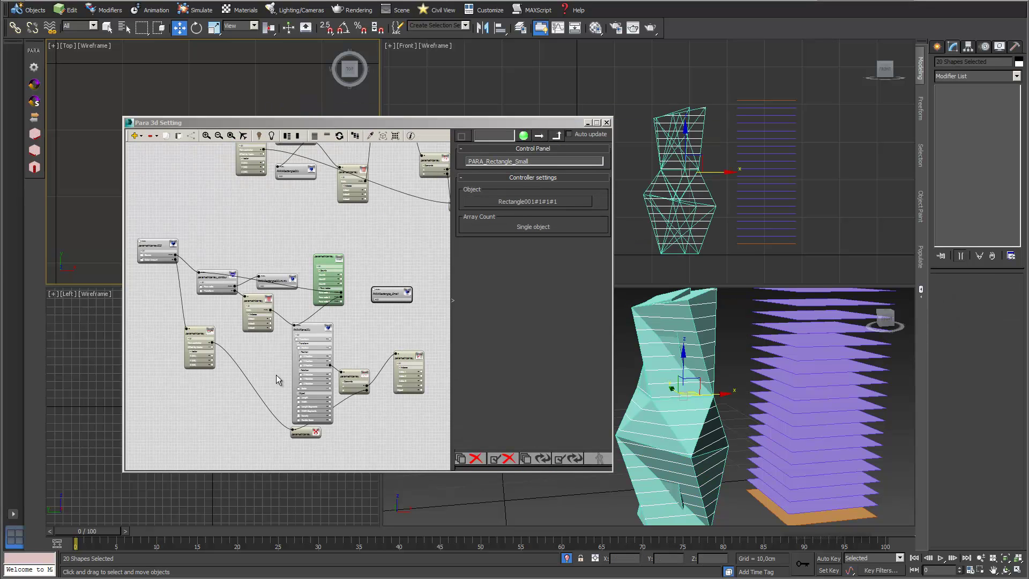
{"action": "scroll", "coordinate": [379, 220], "scroll_direction": "down", "scroll_amount": 1}
{"action": "mouse_move", "coordinate": [378, 220]}
{"action": "middle_mouse_down"}
{"action": "mouse_move", "coordinate": [342, 234]}
{"action": "mouse_move", "coordinate": [372, 231]}
{"action": "middle_mouse_up"}
{"action": "left_click_drag", "start_coordinate": [429, 443], "coordinate": [167, 263]}
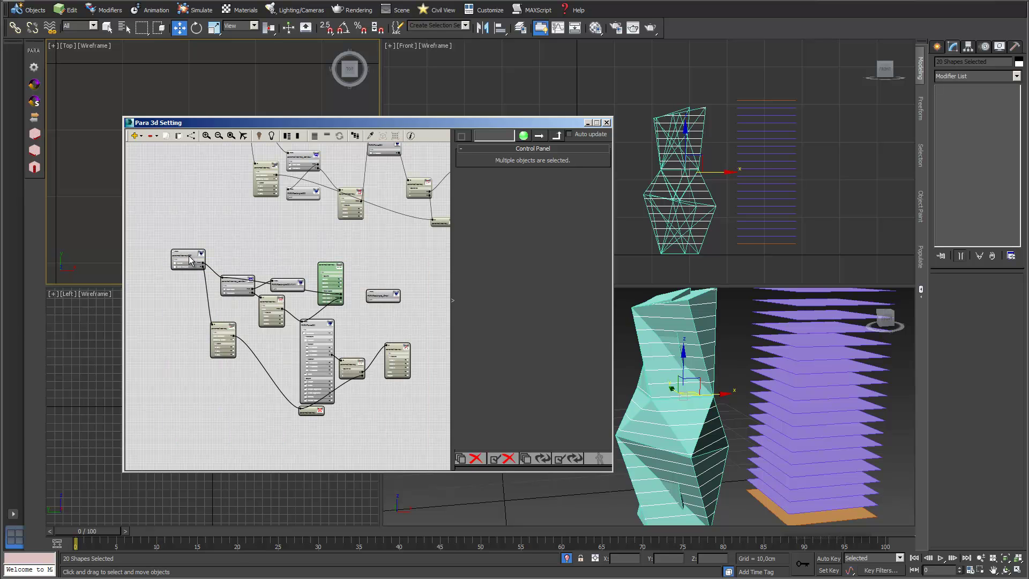
{"action": "right_click", "coordinate": [190, 261]}
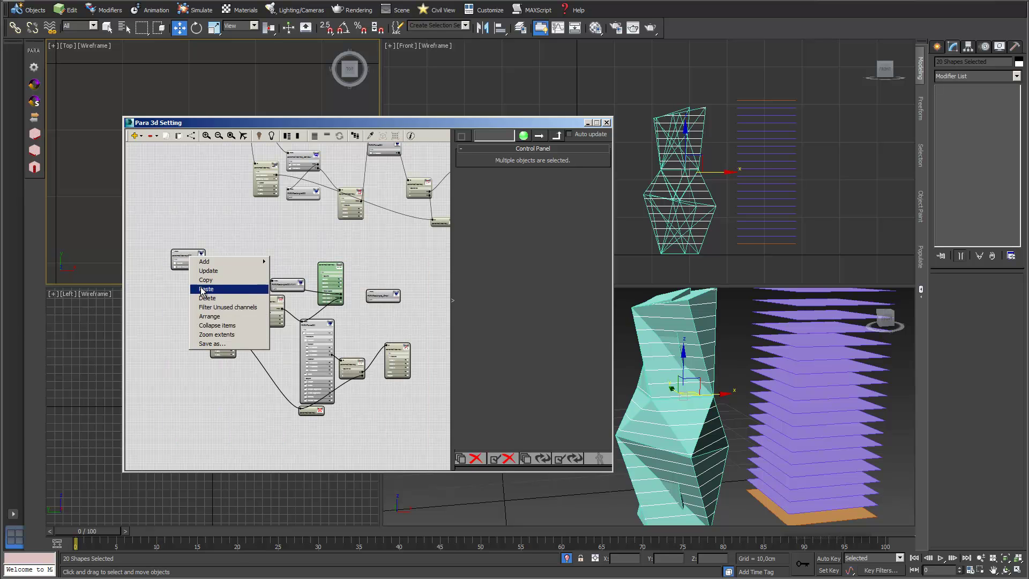
{"action": "left_click", "coordinate": [209, 317]}
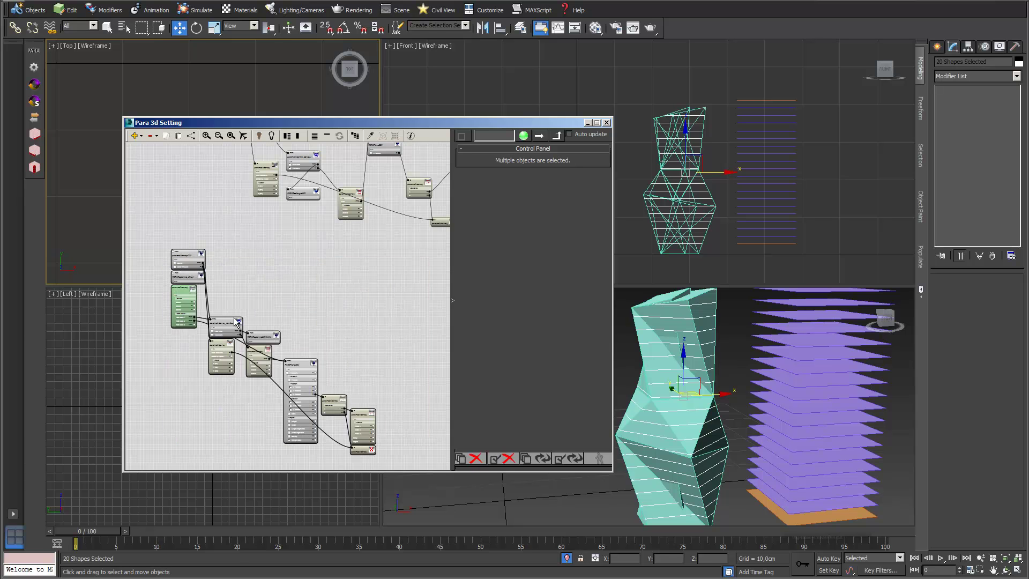
{"action": "left_click", "coordinate": [326, 332]}
- Locate the PARA_Rectangle_Small node by picking the small tower in the scene and move it to empty space beside the shell array node
{"action": "mouse_move", "coordinate": [318, 324]}
{"action": "middle_mouse_down"}
{"action": "mouse_move", "coordinate": [312, 289]}
{"action": "mouse_move", "coordinate": [309, 339]}
{"action": "middle_mouse_up"}
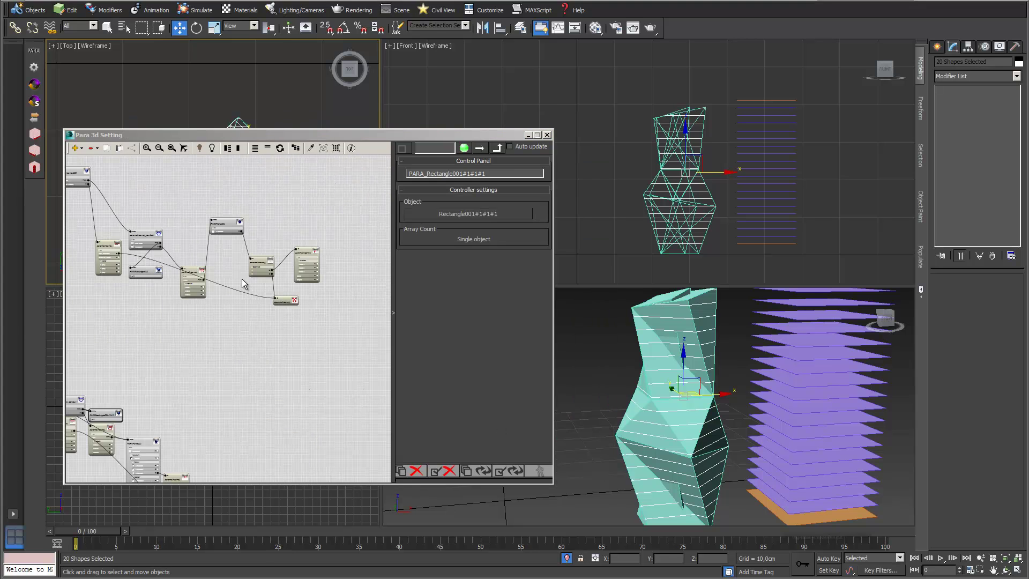
{"action": "left_click", "coordinate": [311, 147]}
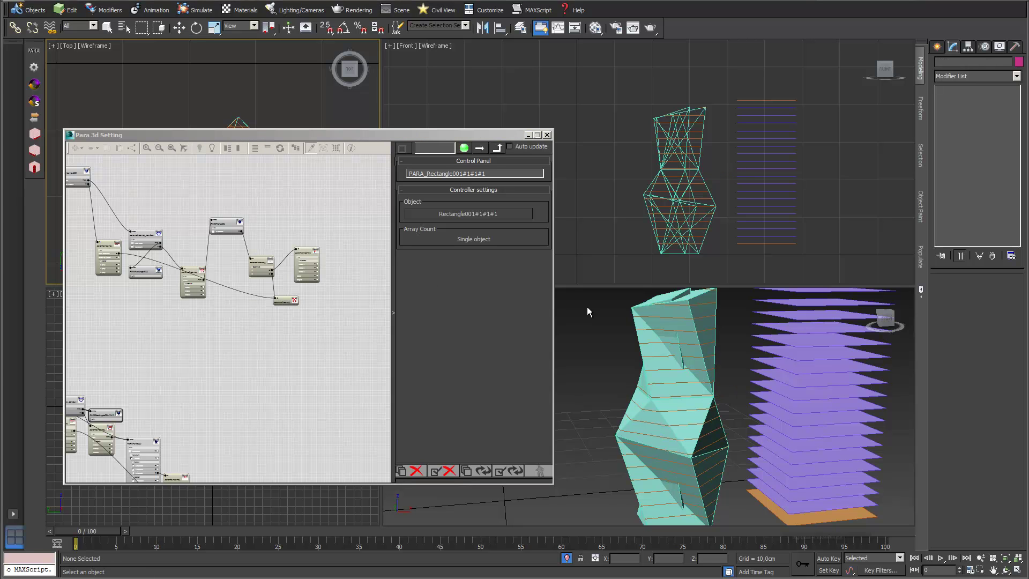
{"action": "left_click", "coordinate": [675, 294]}
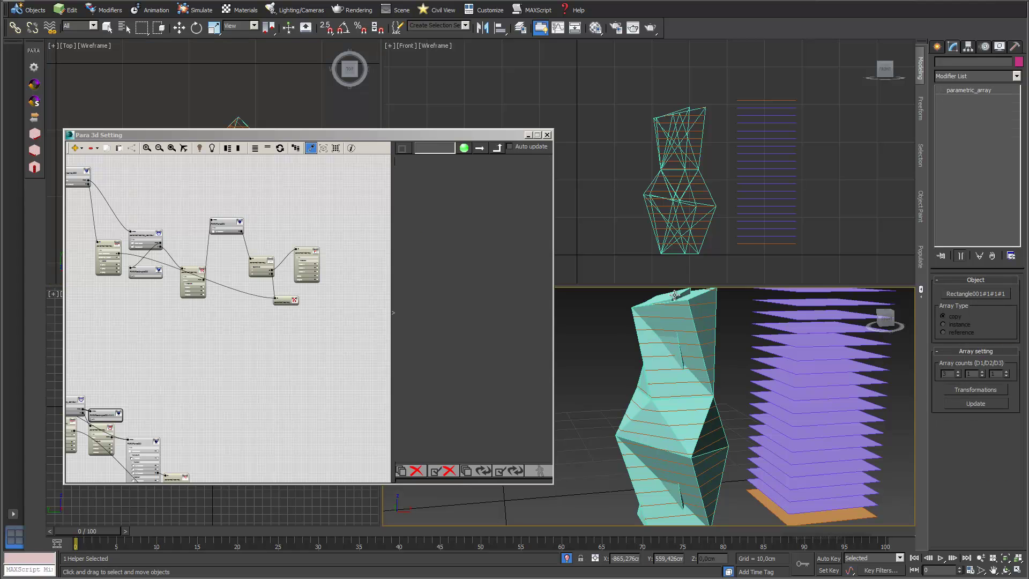
{"action": "middle_click_drag", "start_coordinate": [266, 317], "coordinate": [195, 274]}
{"action": "middle_click_drag", "start_coordinate": [309, 322], "coordinate": [317, 371]}
{"action": "scroll", "coordinate": [317, 371], "scroll_direction": "down", "scroll_amount": 4}
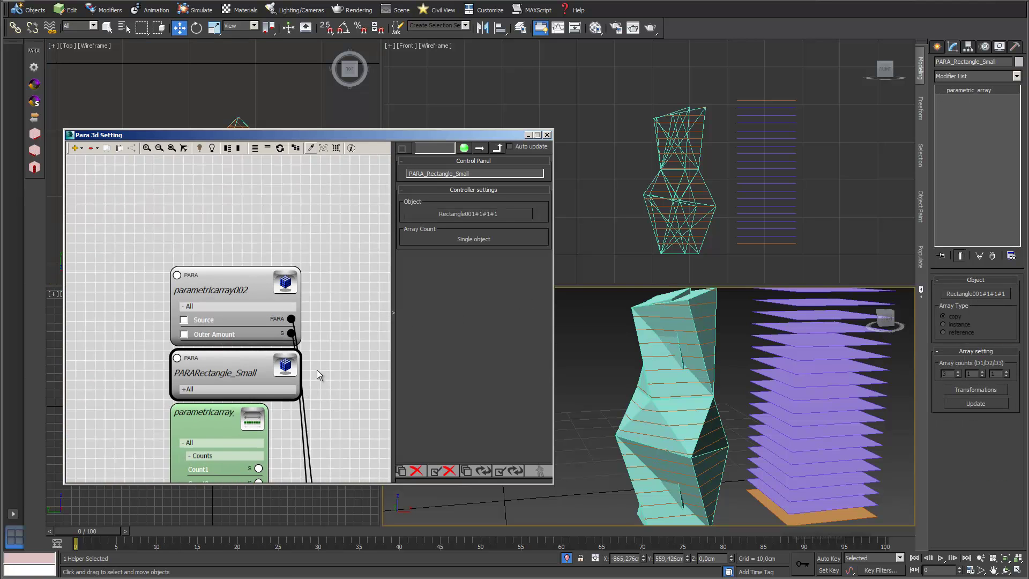
{"action": "scroll", "coordinate": [317, 375], "scroll_direction": "down", "scroll_amount": 8}
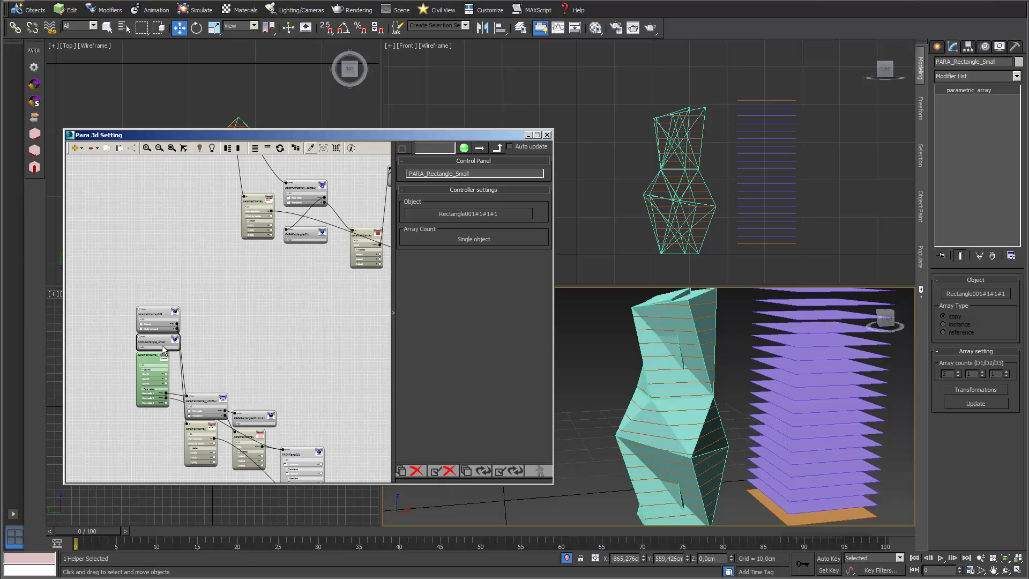
{"action": "left_click_drag", "start_coordinate": [165, 345], "coordinate": [276, 331]}
{"action": "scroll", "coordinate": [280, 328], "scroll_direction": "up", "scroll_amount": 2}
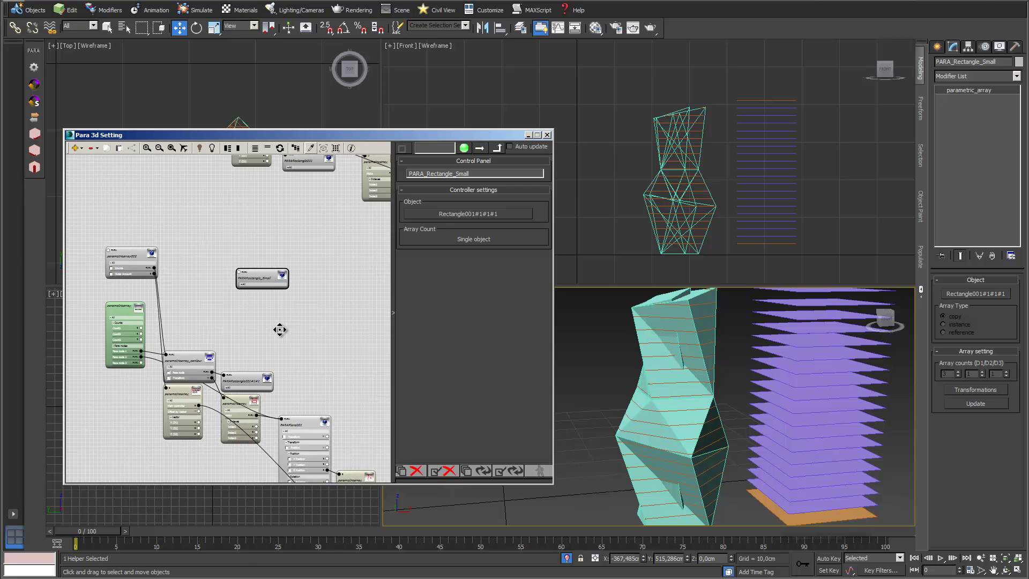
{"action": "middle_click_drag", "start_coordinate": [306, 387], "coordinate": [306, 316]}
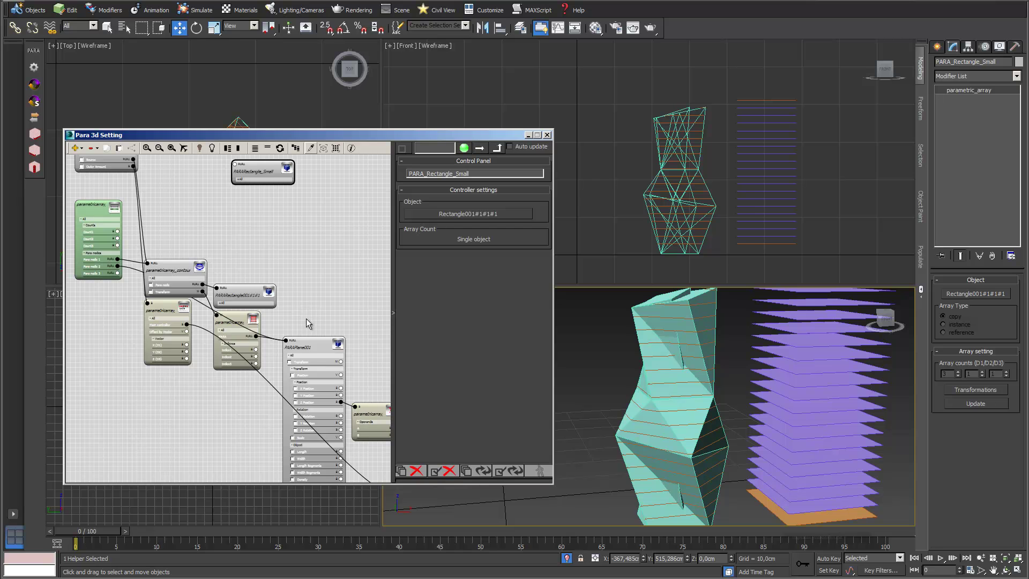
- Add a new PARA array of type Reference and link its source to the PARAPlane001 cutting planes
{"action": "left_click", "coordinate": [308, 347]}
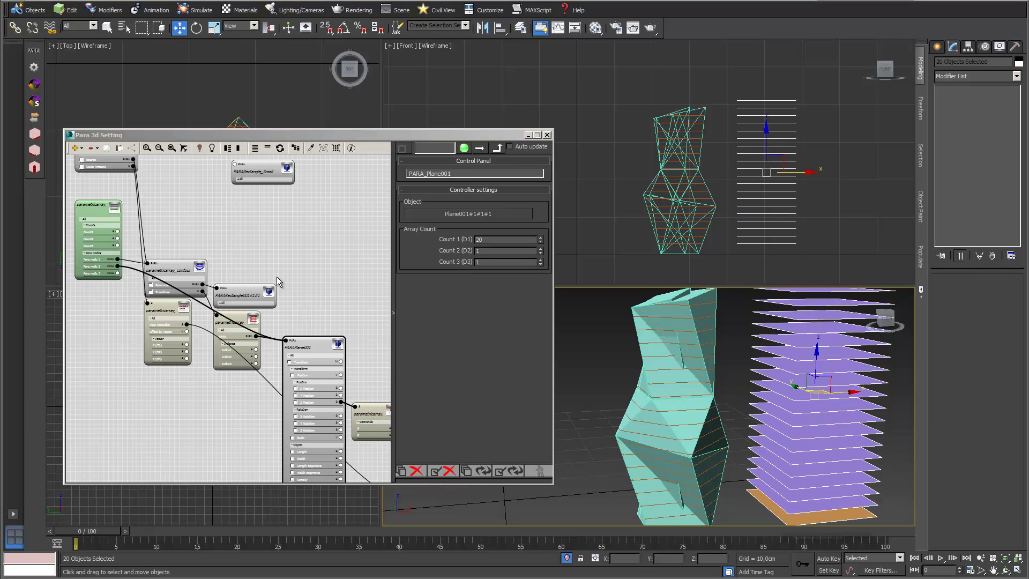
{"action": "left_click", "coordinate": [312, 287]}
{"action": "left_click", "coordinate": [326, 352]}
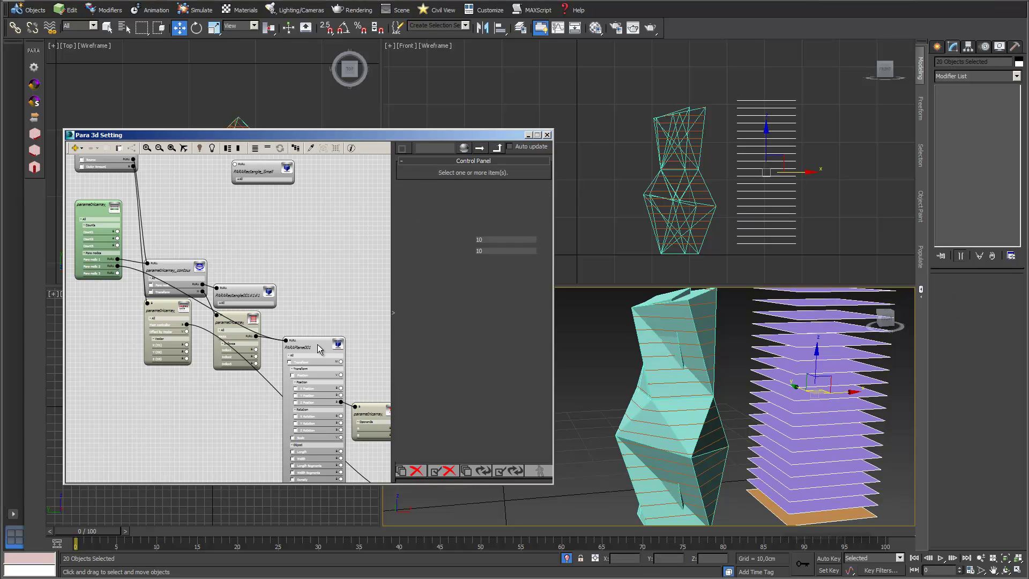
{"action": "left_click", "coordinate": [76, 148]}
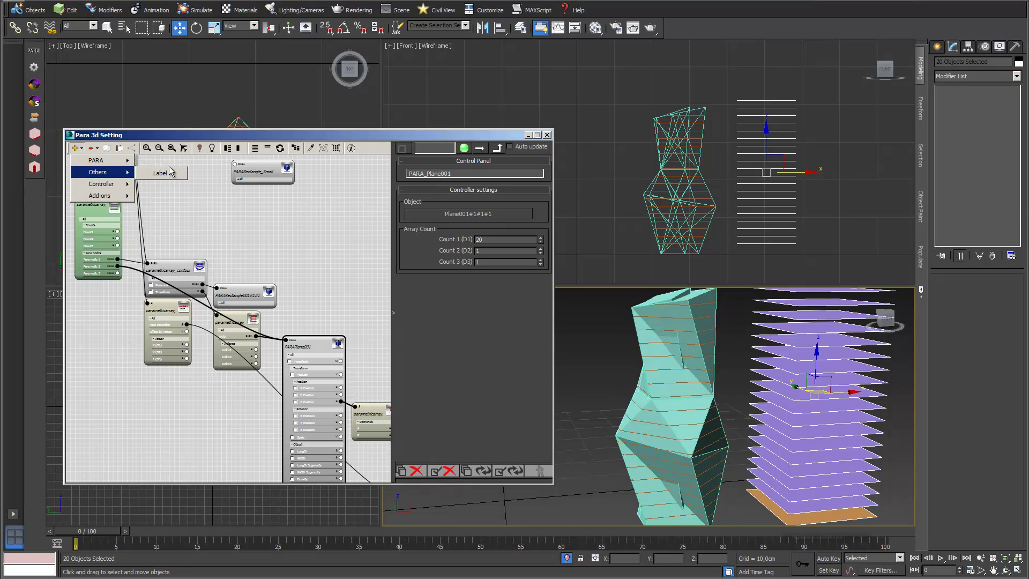
{"action": "mouse_move", "coordinate": [127, 166]}
{"action": "left_click", "coordinate": [175, 161]}
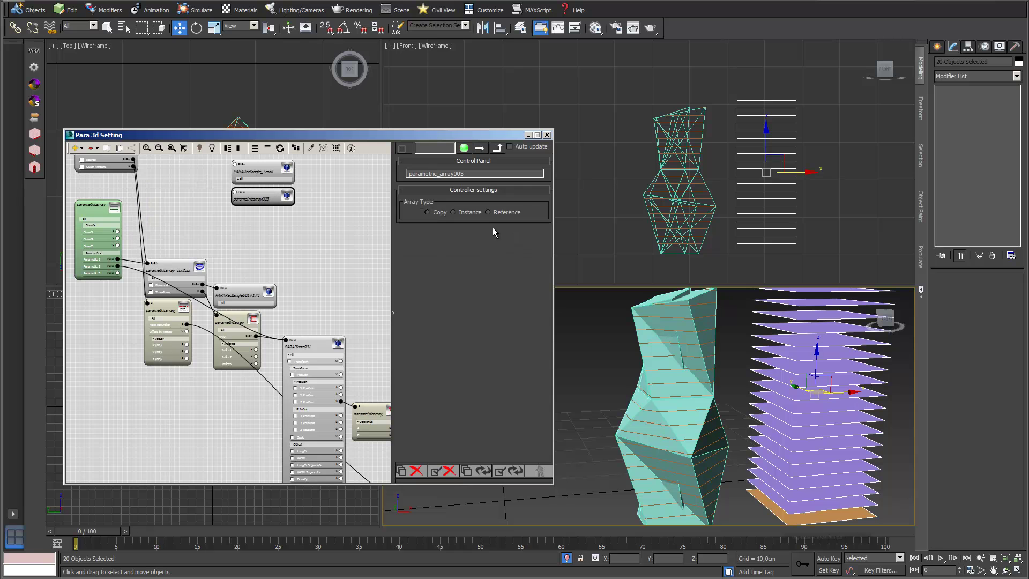
{"action": "left_click", "coordinate": [488, 212]}
{"action": "left_click_drag", "start_coordinate": [261, 202], "coordinate": [286, 339]}
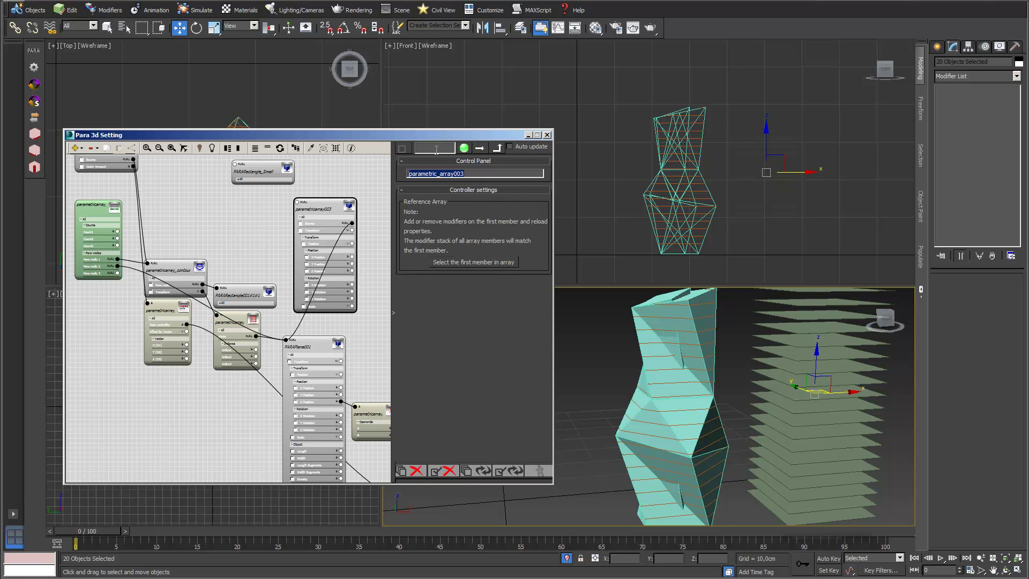
{"action": "left_click", "coordinate": [337, 151]}
- Offset the selected reference planes by 1 cm along world Y with a typed-in Move transform
{"action": "left_click_drag", "start_coordinate": [394, 140], "coordinate": [355, 257]}
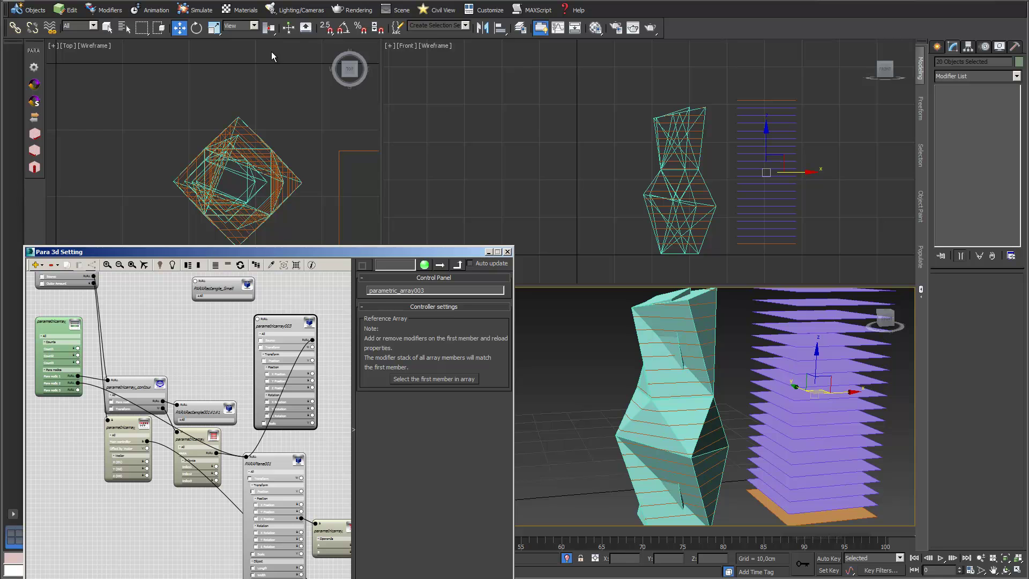
{"action": "right_click", "coordinate": [179, 33]}
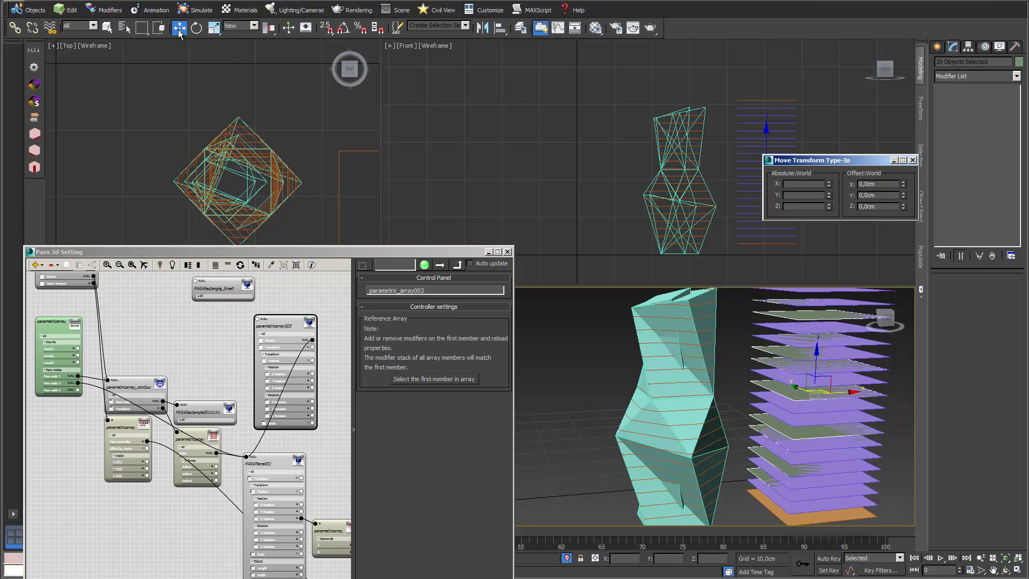
{"action": "left_click_drag", "start_coordinate": [869, 160], "coordinate": [778, 169]}
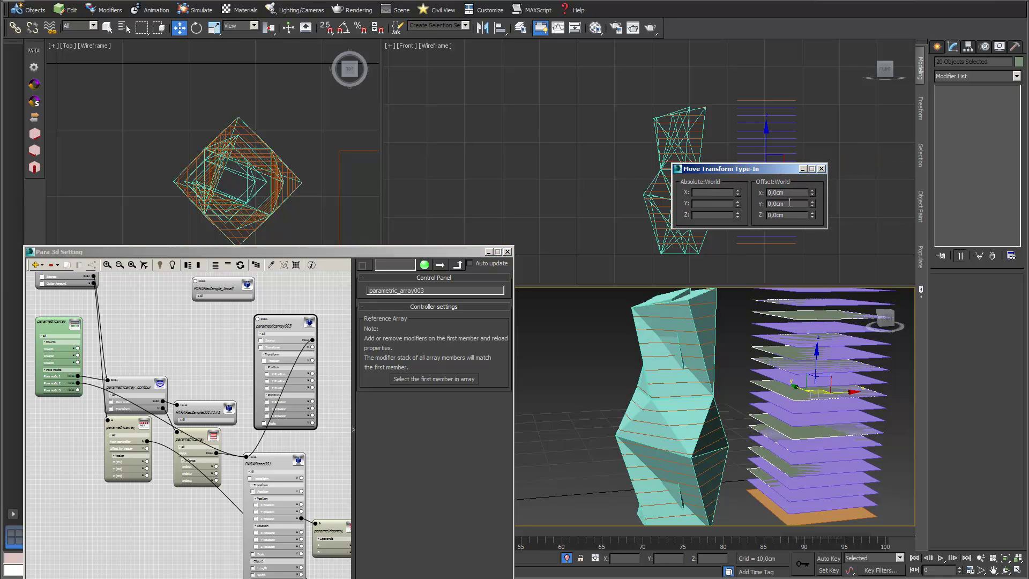
{"action": "left_click", "coordinate": [776, 204]}
{"action": "type", "text": "1"}
{"action": "key", "text": "Return"}
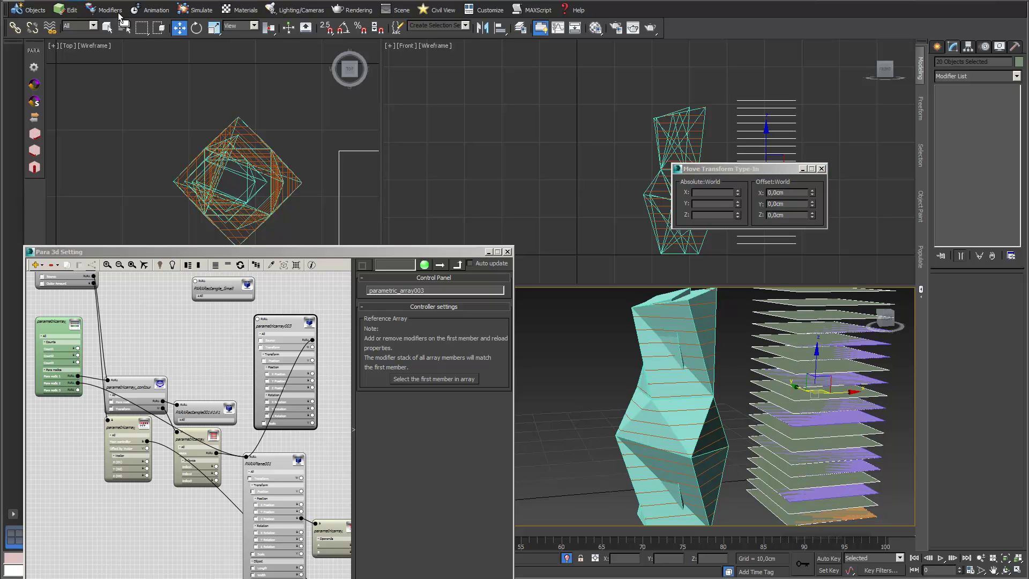
- Offset the selected reference planes by 1 cm along Y in the Front view with the typed-in Move transform
{"action": "left_click", "coordinate": [774, 114]}
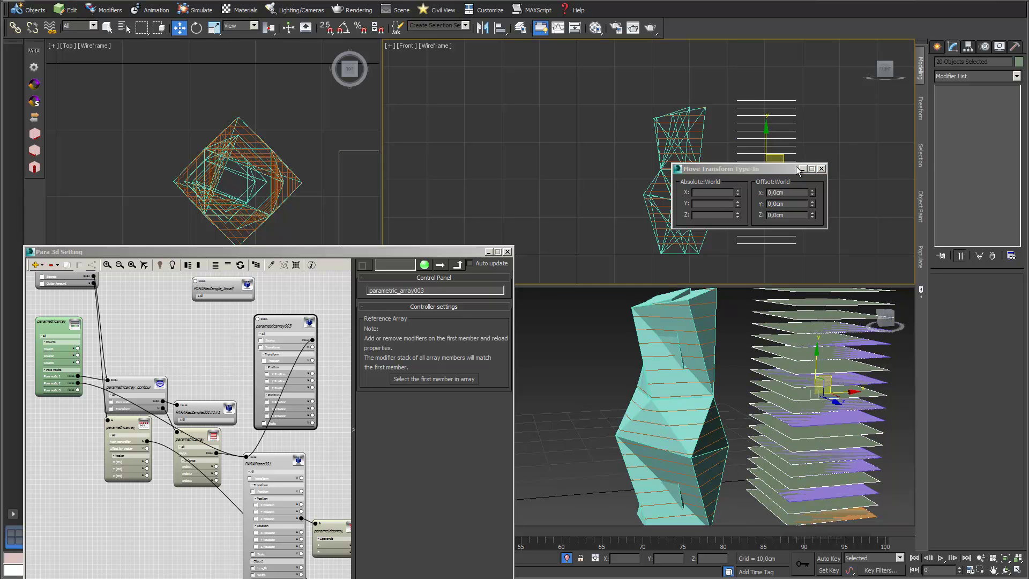
{"action": "left_click_drag", "start_coordinate": [787, 169], "coordinate": [589, 194]}
{"action": "scroll", "coordinate": [659, 172], "scroll_direction": "up", "scroll_amount": 3}
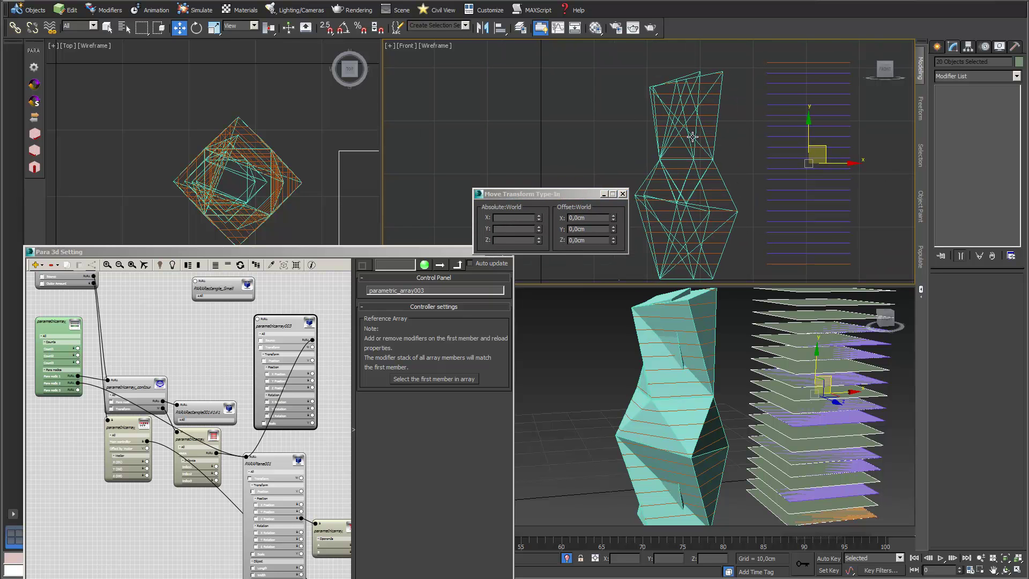
{"action": "left_click", "coordinate": [589, 229]}
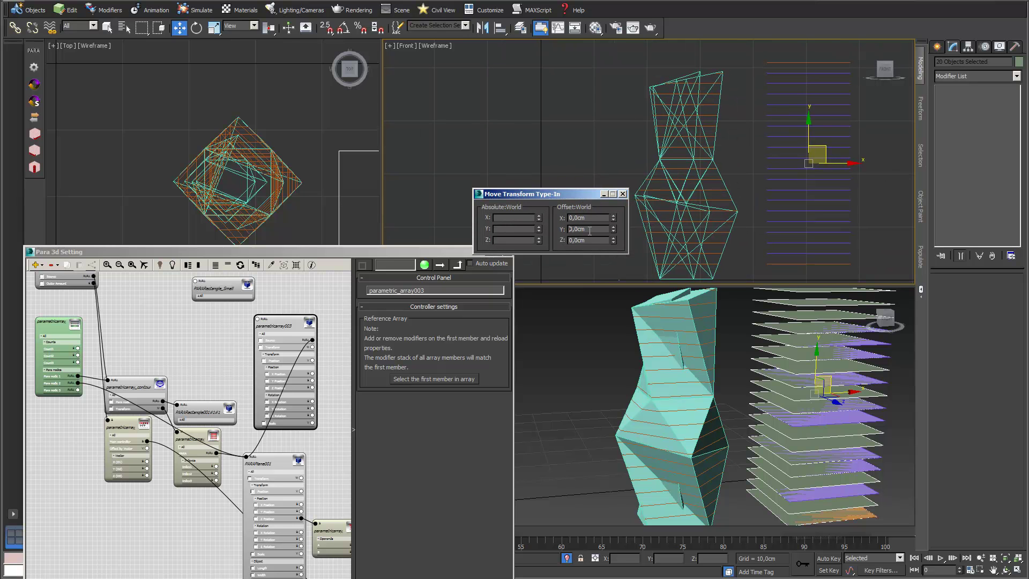
{"action": "type", "text": "1"}
{"action": "key", "text": "Return"}
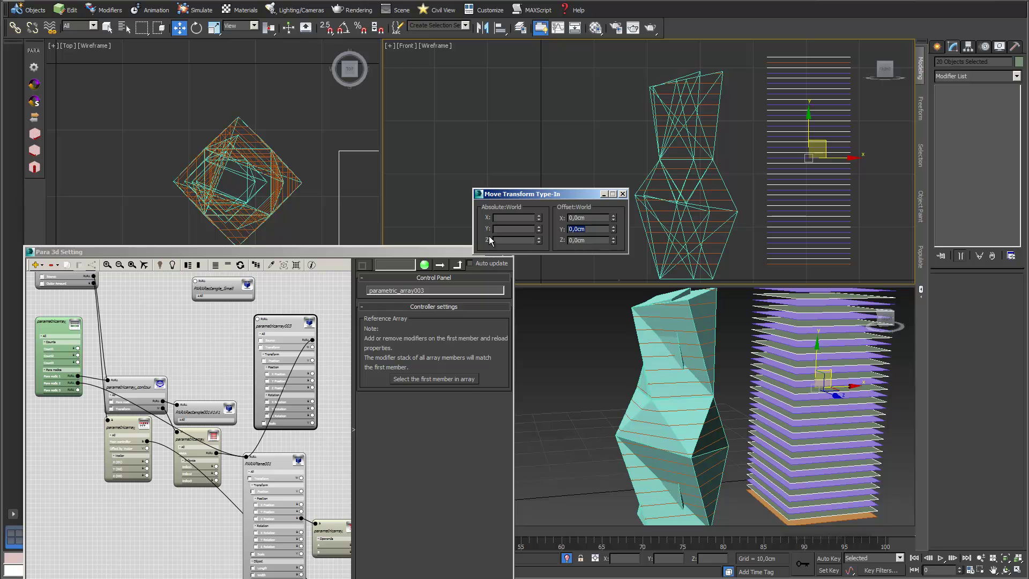
- Reposition the PARA_Rectangle_Small node slightly higher in the node graph, above the reference array node
{"action": "left_click_drag", "start_coordinate": [411, 252], "coordinate": [408, 313]}
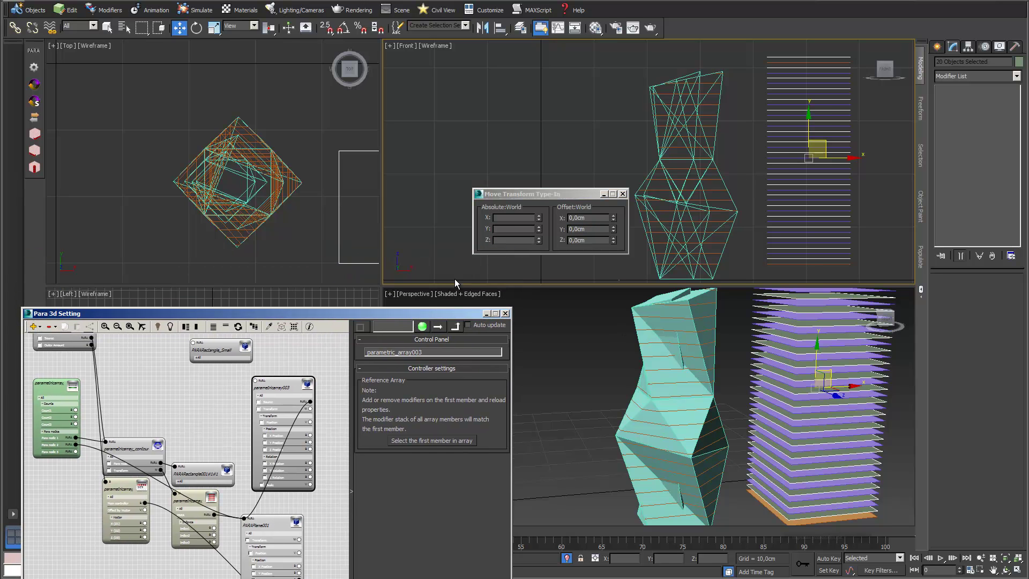
{"action": "left_click_drag", "start_coordinate": [427, 317], "coordinate": [476, 217]}
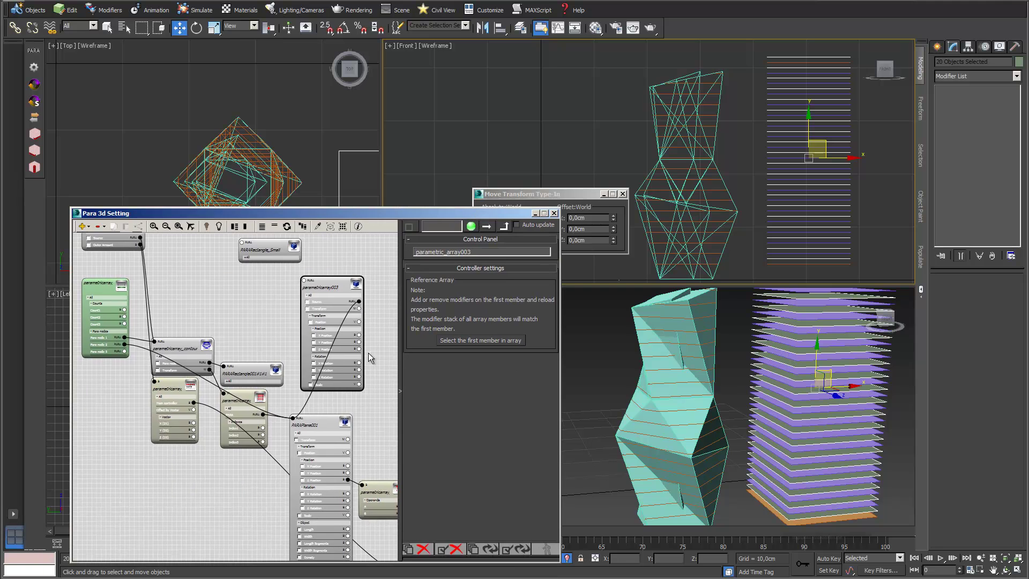
{"action": "scroll", "coordinate": [376, 336], "scroll_direction": "down", "scroll_amount": 1}
{"action": "middle_click_drag", "start_coordinate": [376, 336], "coordinate": [227, 331]}
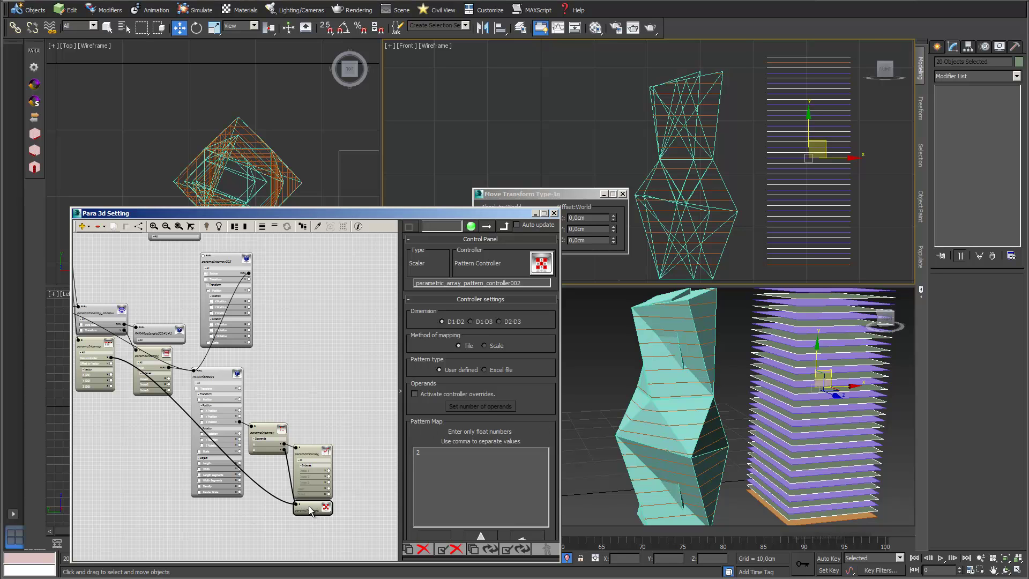
{"action": "middle_click_drag", "start_coordinate": [333, 322], "coordinate": [326, 431]}
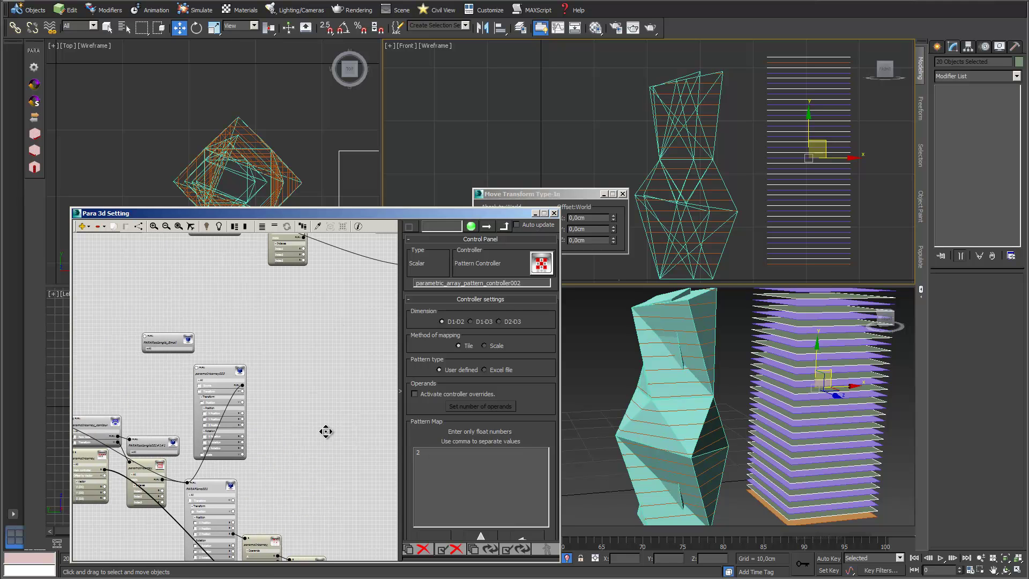
{"action": "scroll", "coordinate": [276, 364], "scroll_direction": "down", "scroll_amount": 1}
{"action": "middle_click_drag", "start_coordinate": [276, 364], "coordinate": [336, 378]}
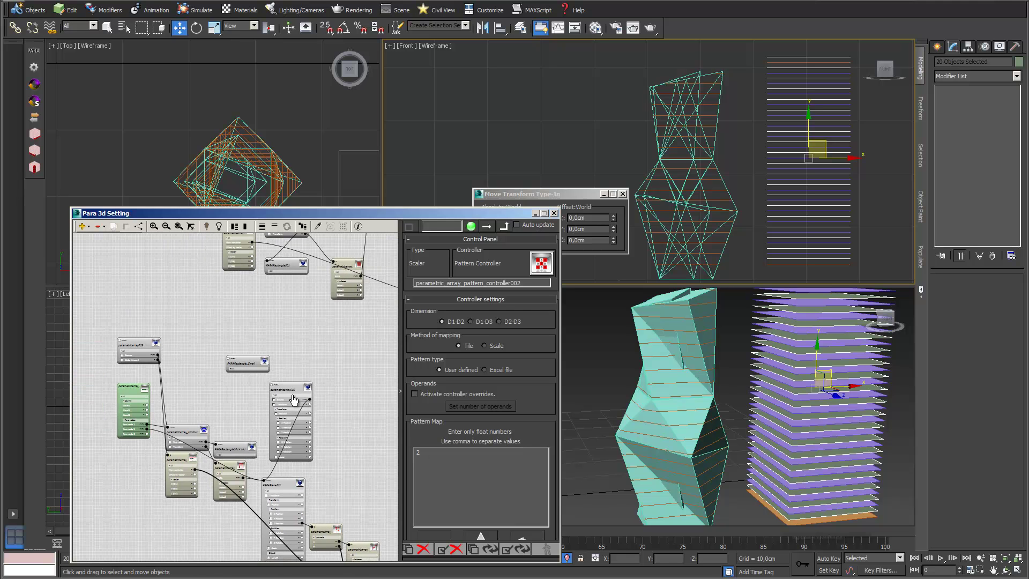
{"action": "left_click_drag", "start_coordinate": [253, 367], "coordinate": [256, 358]}
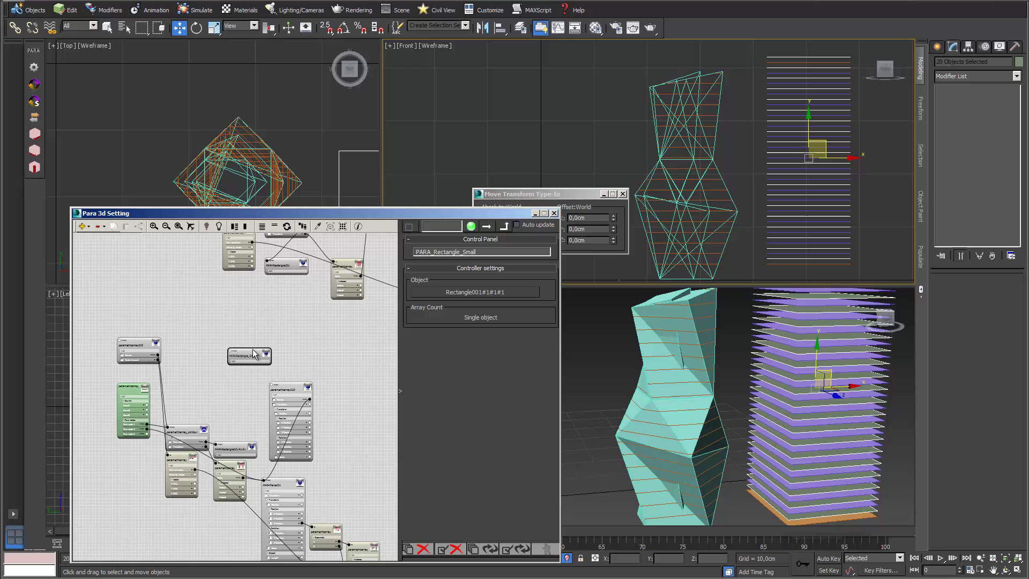
- Add a PARA Contour generator beside the PARA_Rectangle_Small node and link its Para node input to PARA_Rectangle_Small
{"action": "left_click", "coordinate": [88, 227]}
{"action": "mouse_move", "coordinate": [91, 237]}
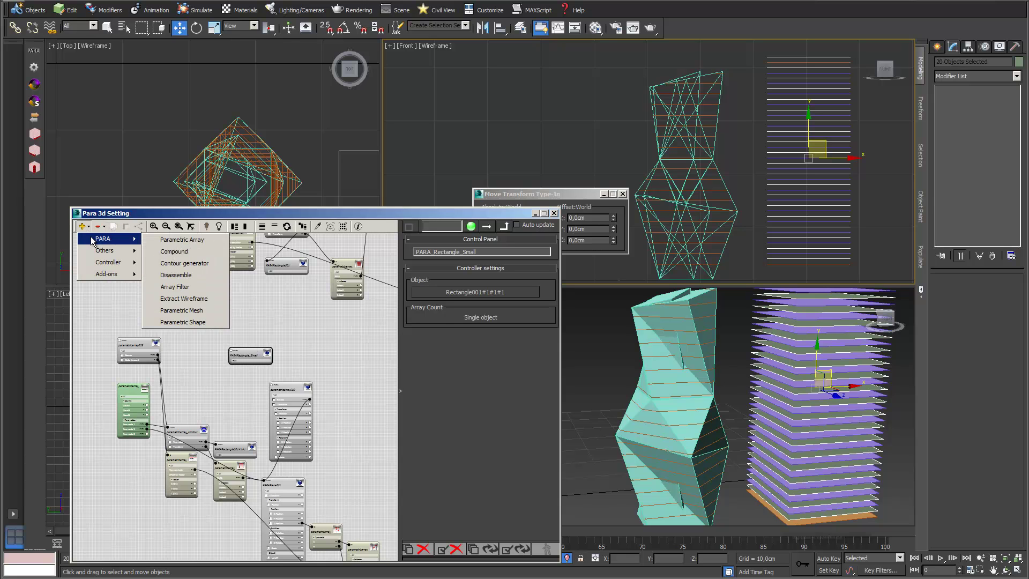
{"action": "left_click", "coordinate": [178, 265]}
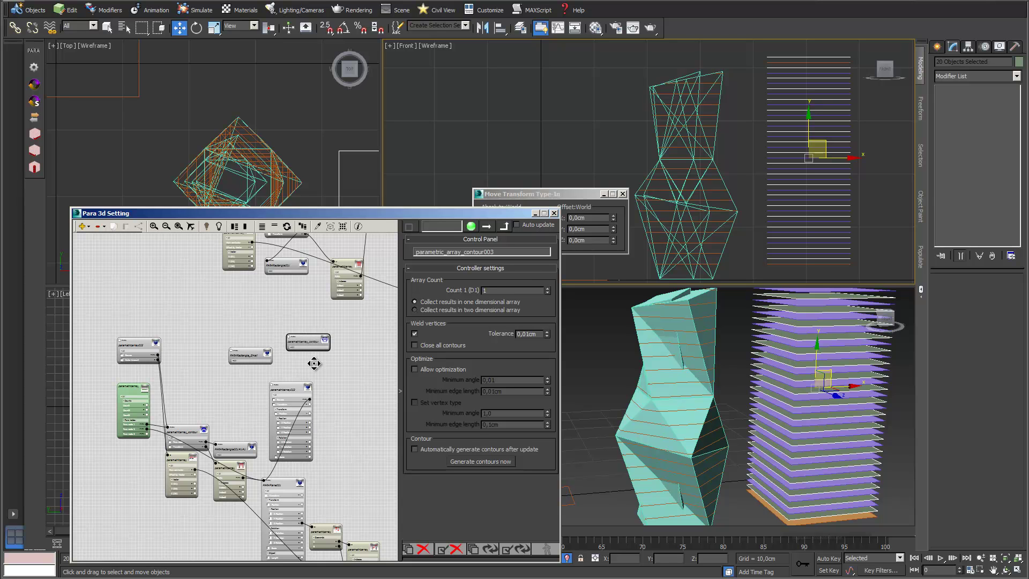
{"action": "scroll", "coordinate": [314, 361], "scroll_direction": "up", "scroll_amount": 3}
{"action": "left_click", "coordinate": [314, 328]}
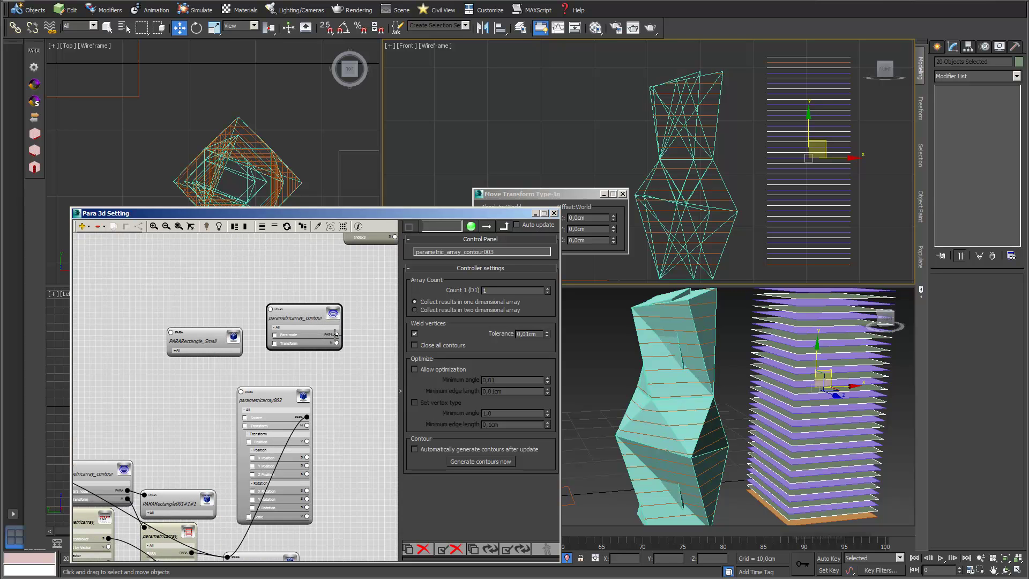
{"action": "left_click_drag", "start_coordinate": [331, 332], "coordinate": [191, 330]}
{"action": "left_click", "coordinate": [170, 333]}
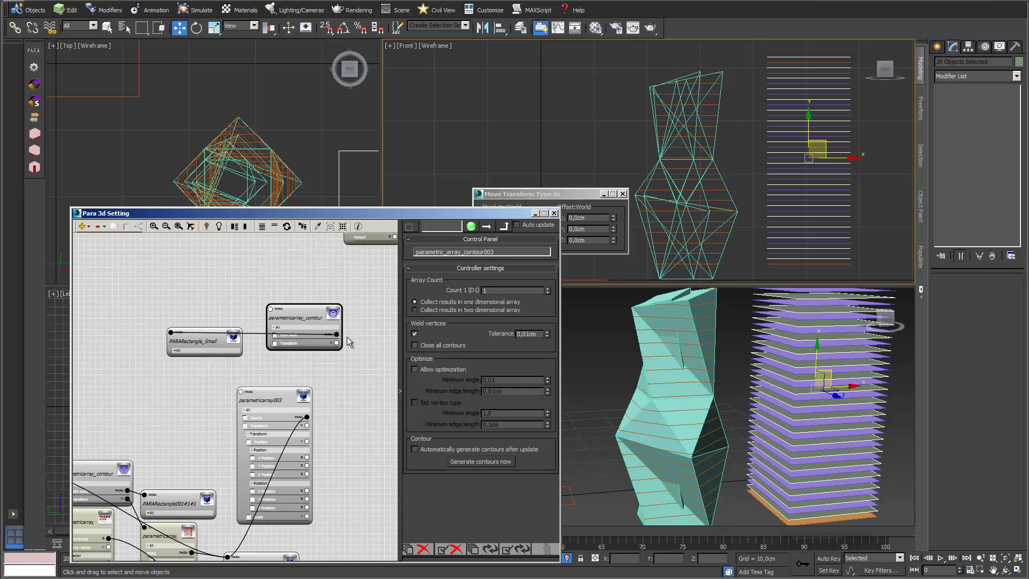
- Add an Array link controller to the new contour generator's Transform, filtering the Controller Library with "par"
{"action": "left_click_drag", "start_coordinate": [337, 343], "coordinate": [363, 399]}
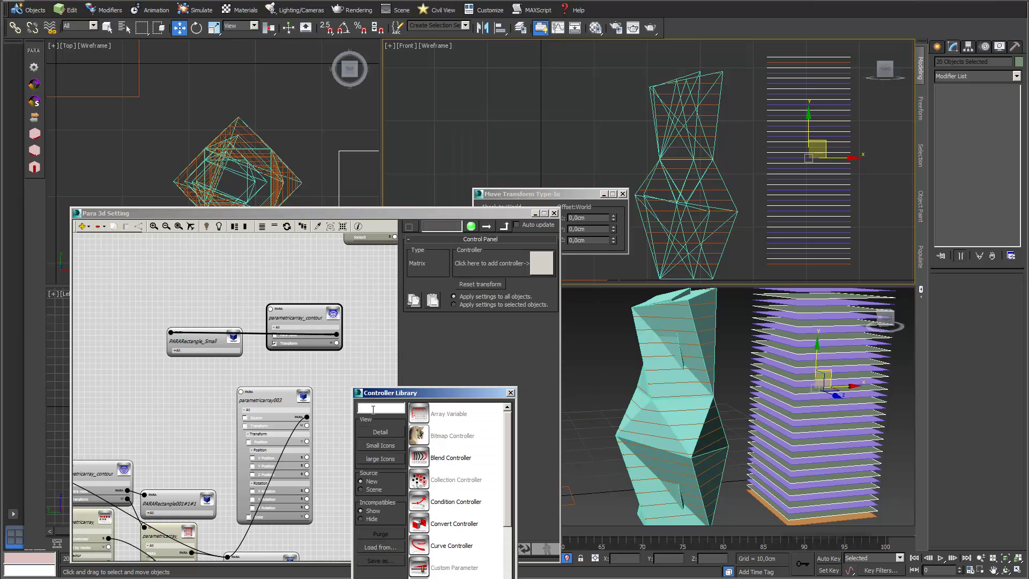
{"action": "type", "text": "par"}
{"action": "double_click", "coordinate": [418, 414]}
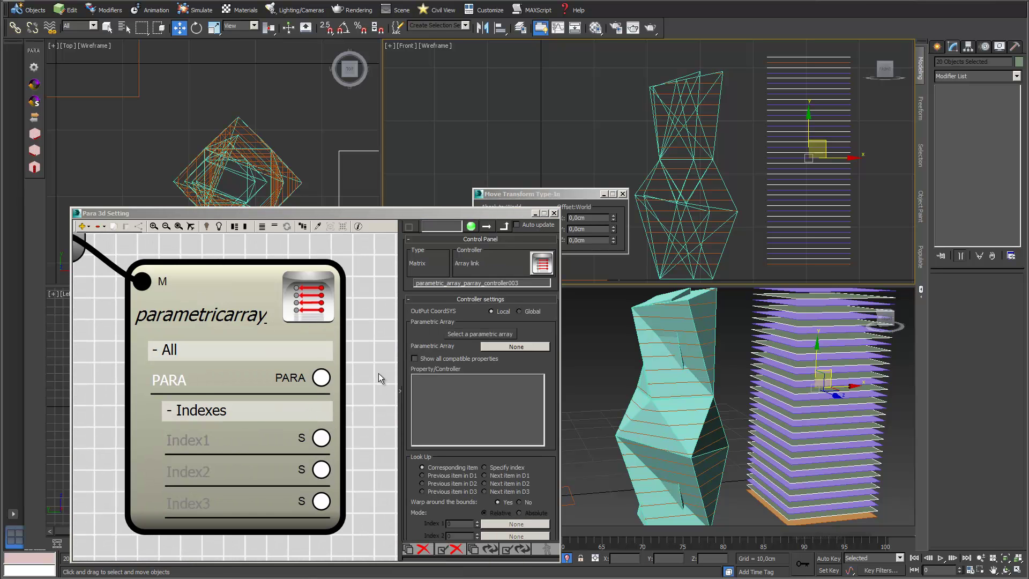
- Link the Array link controller to the parametric_array003 reference planes, show all compatible properties, choose Transform, and update it
{"action": "scroll", "coordinate": [361, 381], "scroll_direction": "down", "scroll_amount": 3}
{"action": "scroll", "coordinate": [289, 280], "scroll_direction": "down", "scroll_amount": 3}
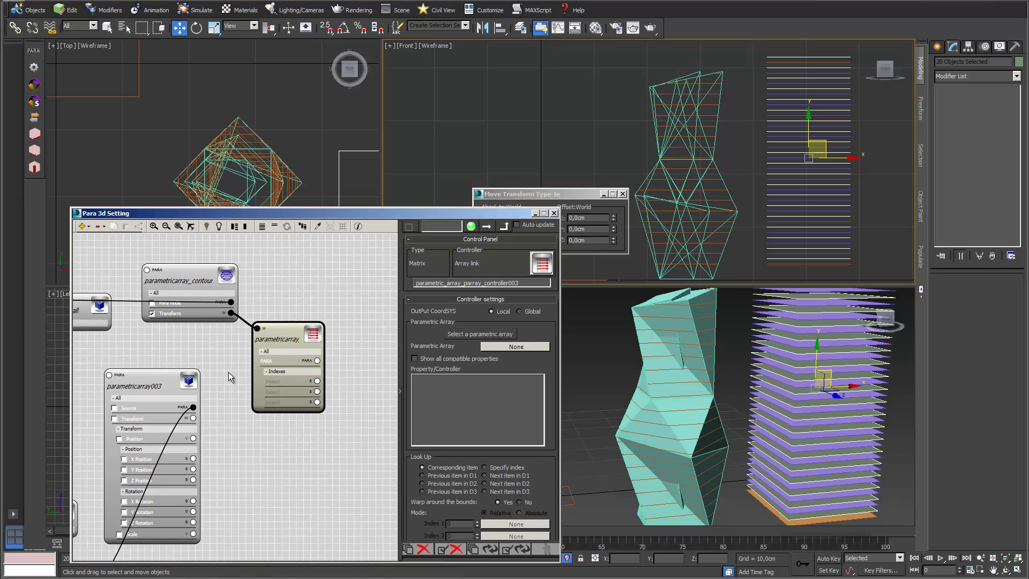
{"action": "scroll", "coordinate": [156, 357], "scroll_direction": "down", "scroll_amount": 2}
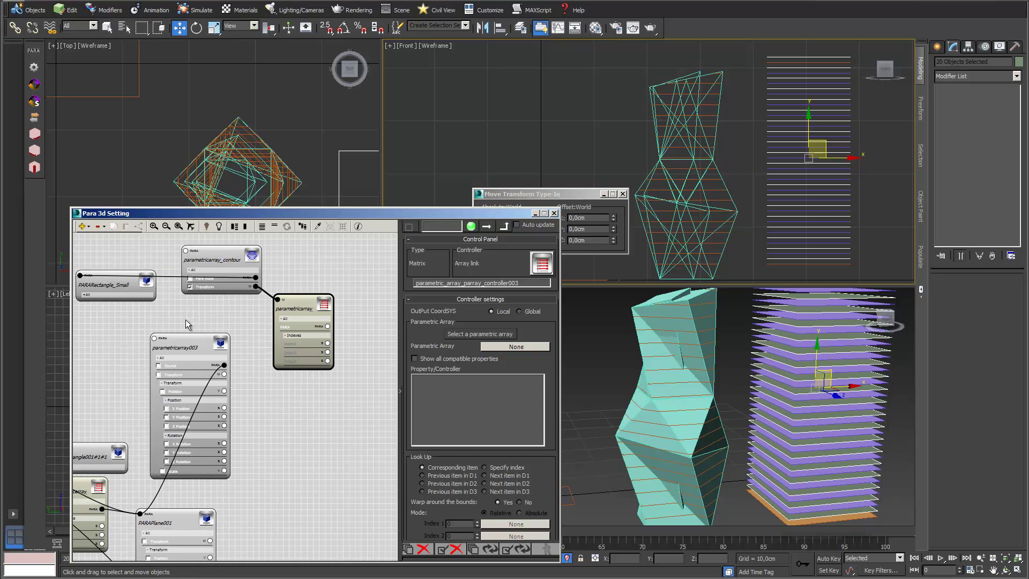
{"action": "left_click_drag", "start_coordinate": [327, 326], "coordinate": [154, 338]}
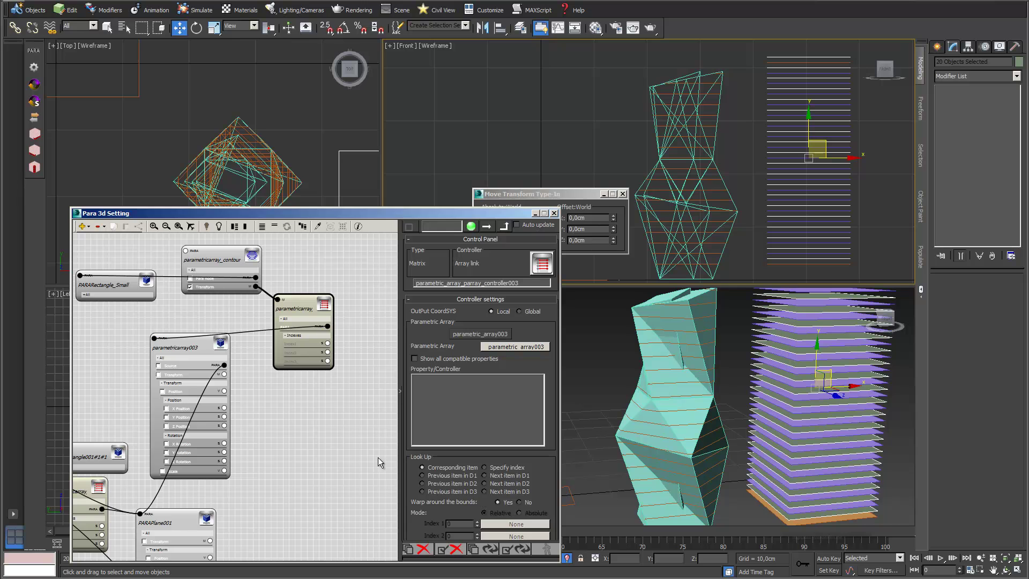
{"action": "left_click", "coordinate": [414, 359]}
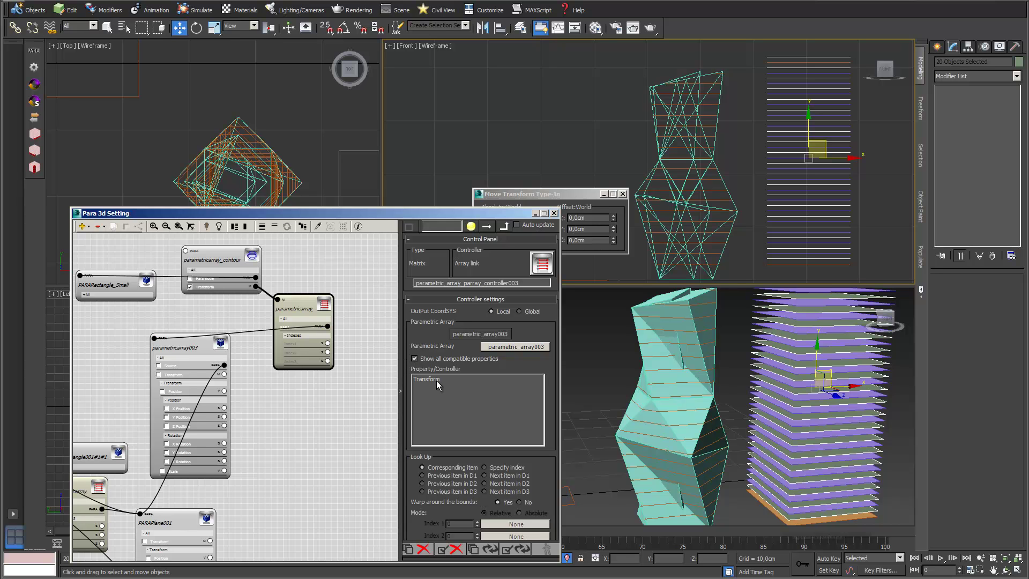
{"action": "left_click", "coordinate": [438, 380]}
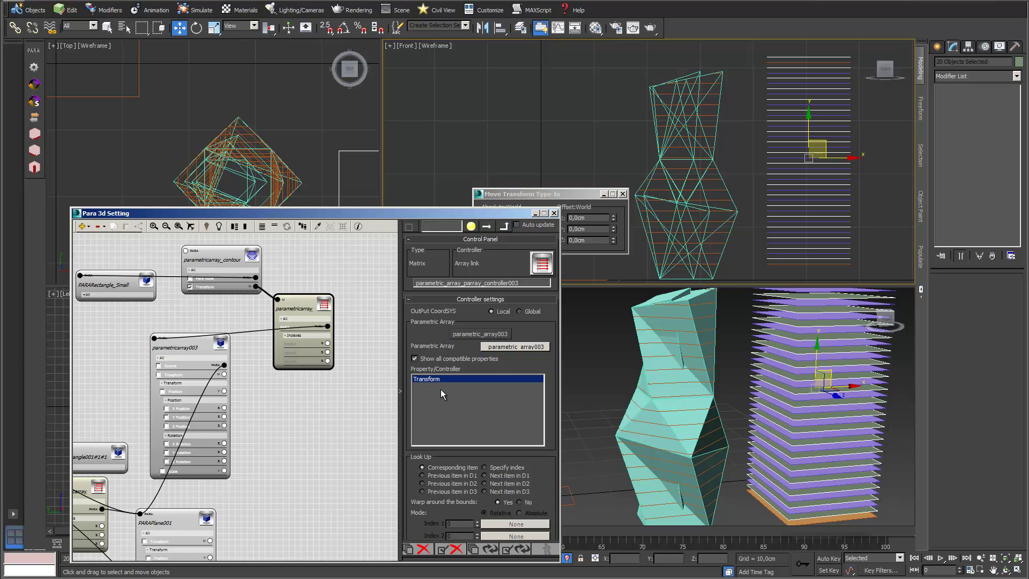
{"action": "left_click", "coordinate": [512, 553]}
- Select all contour shapes generated by parametric_array_contour003 and apply a Shell modifier to them
{"action": "left_click", "coordinate": [221, 255]}
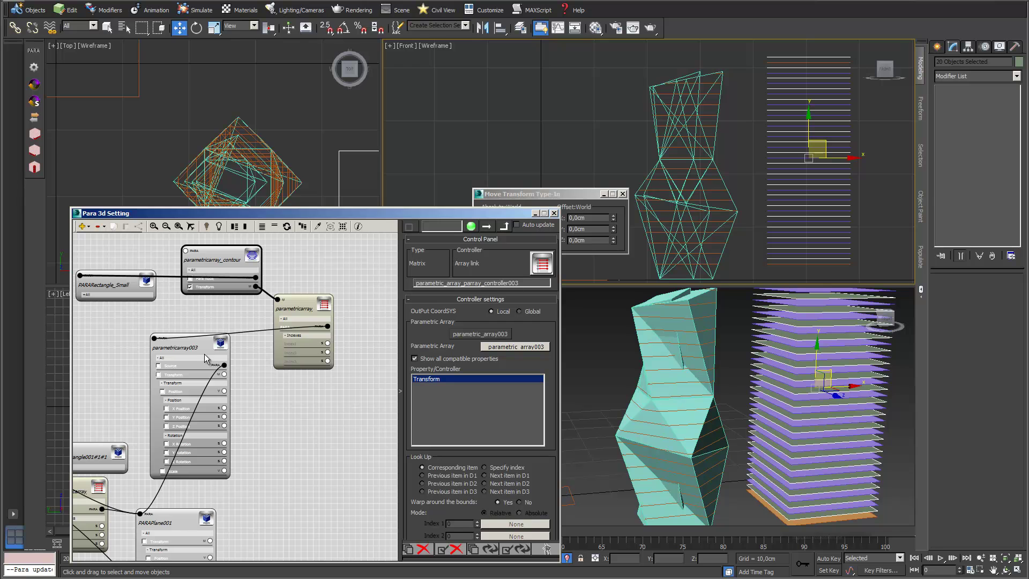
{"action": "left_click", "coordinate": [217, 258]}
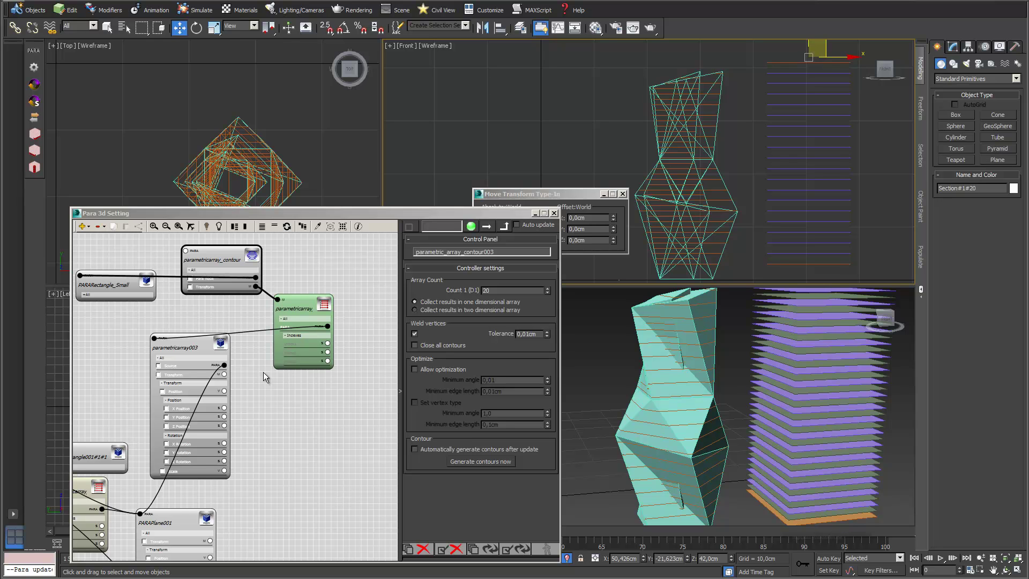
{"action": "left_click", "coordinate": [223, 253]}
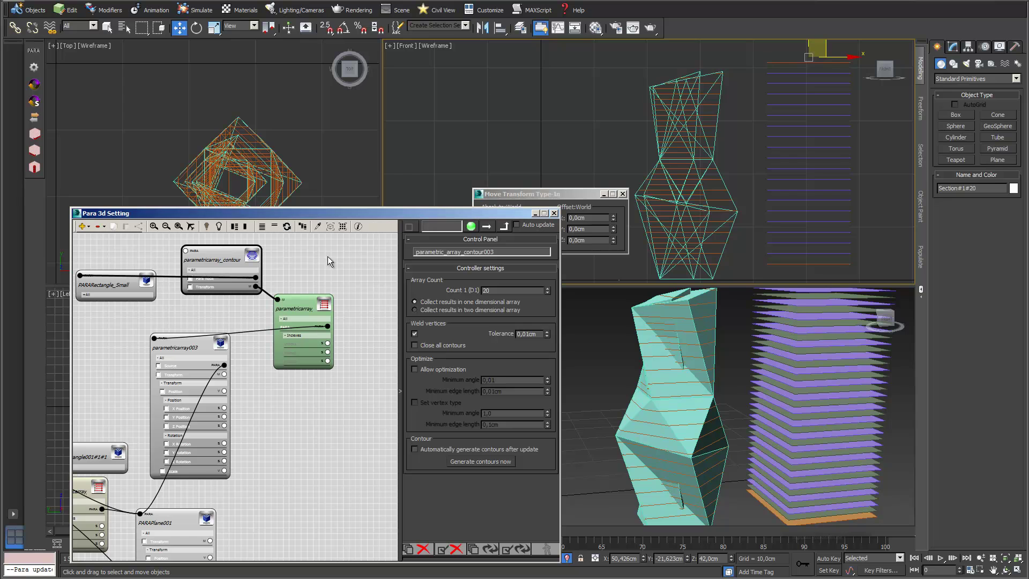
{"action": "left_click", "coordinate": [343, 227]}
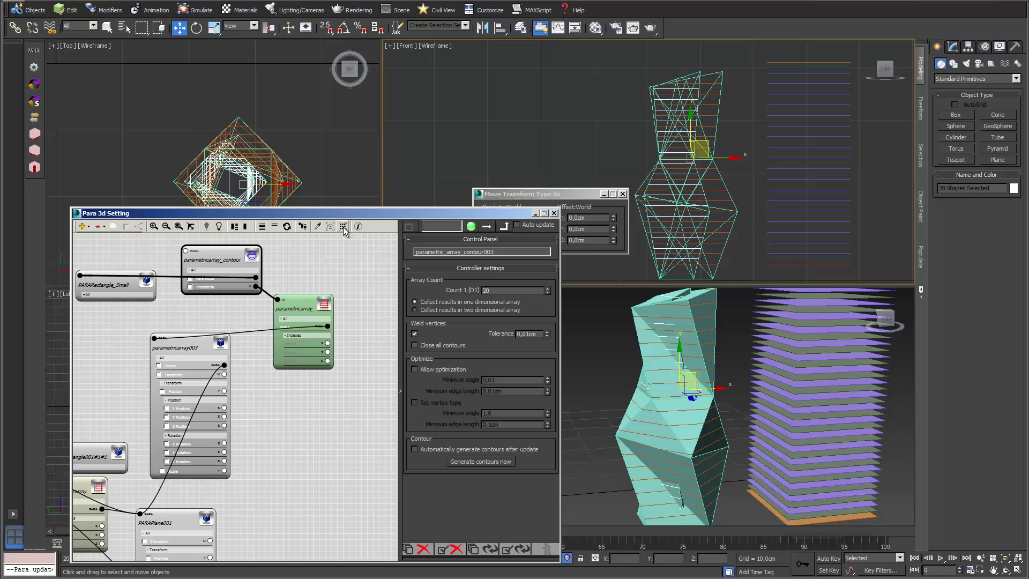
{"action": "left_click", "coordinate": [953, 47]}
{"action": "left_click", "coordinate": [1017, 77]}
{"action": "left_click_drag", "start_coordinate": [1019, 117], "coordinate": [1024, 397]}
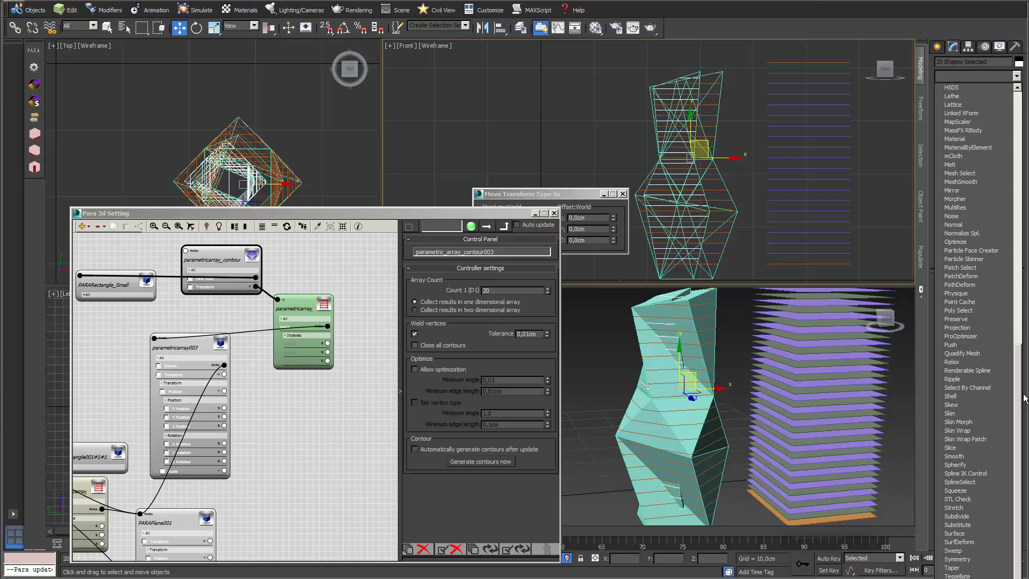
{"action": "left_click", "coordinate": [975, 401]}
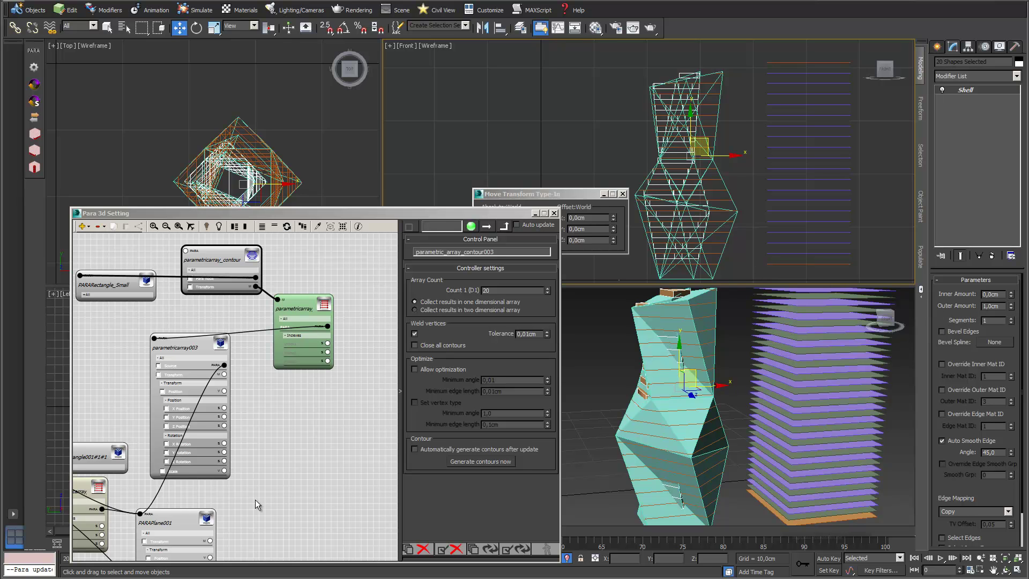
- Select all contour shapes belonging to parametric_array_contour002 and apply a Shell modifier to them
{"action": "scroll", "coordinate": [279, 491], "scroll_direction": "down", "scroll_amount": 1}
{"action": "middle_click_drag", "start_coordinate": [279, 491], "coordinate": [378, 389]}
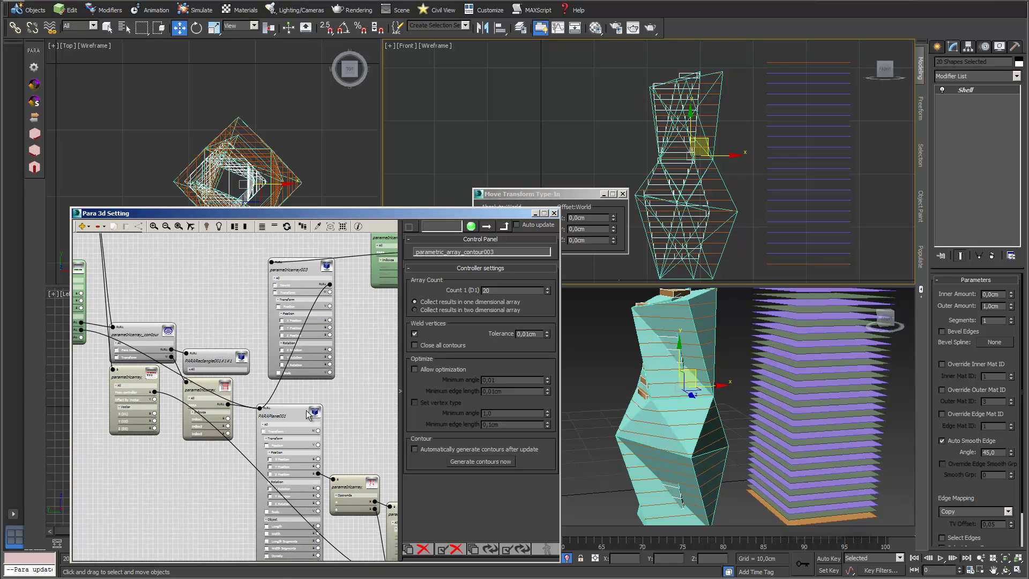
{"action": "left_click", "coordinate": [137, 332]}
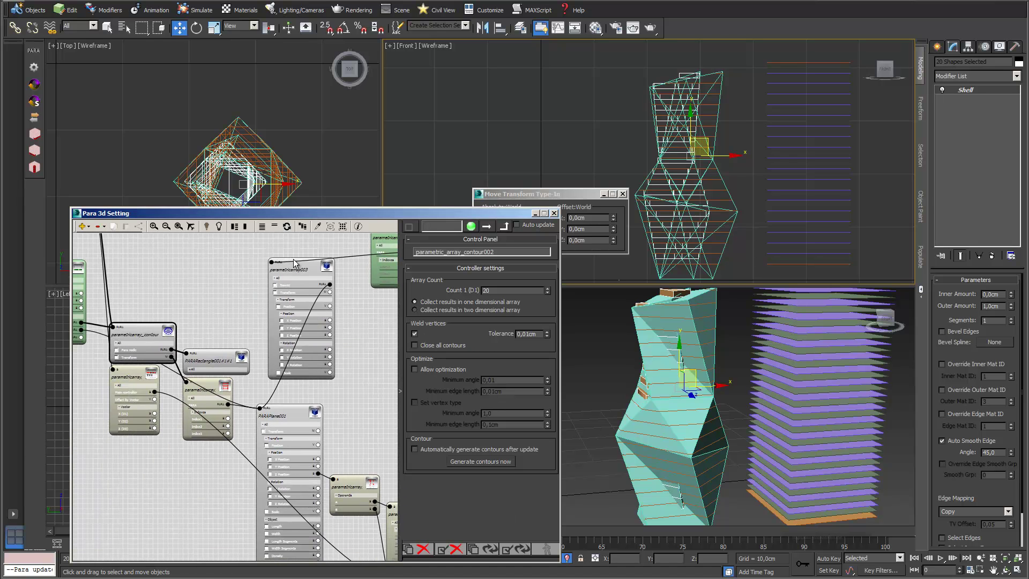
{"action": "left_click", "coordinate": [344, 229]}
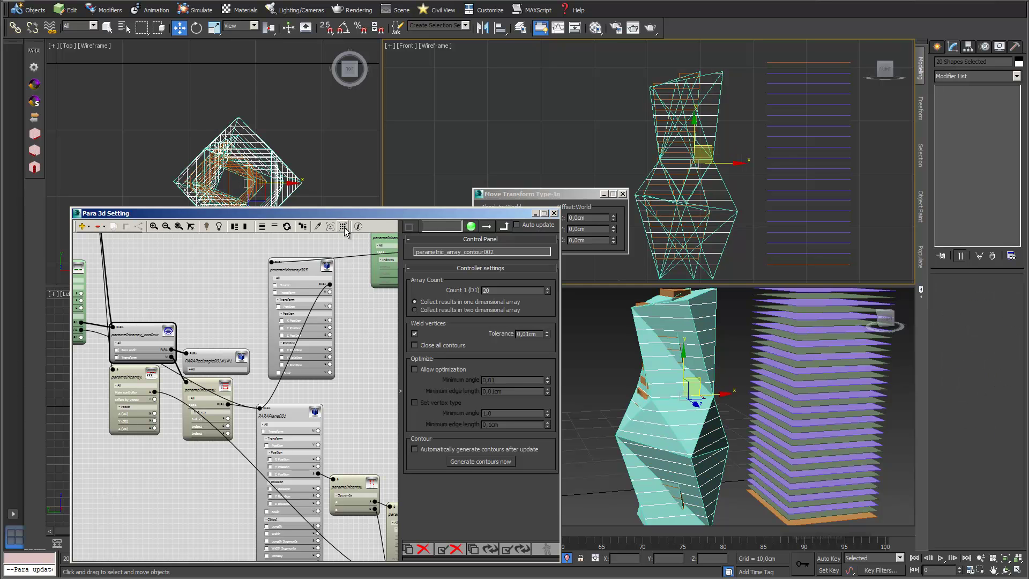
{"action": "left_click", "coordinate": [1016, 77]}
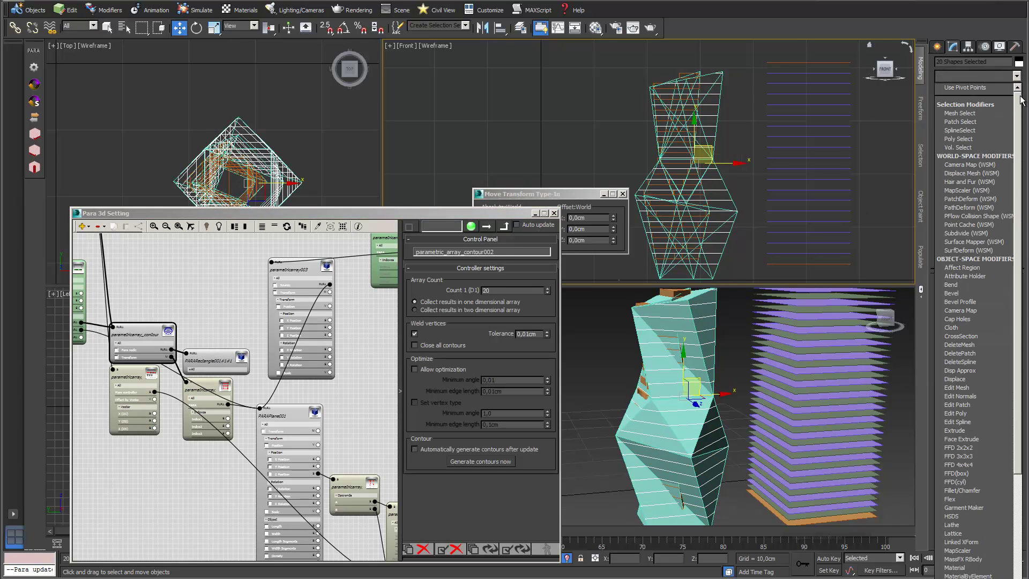
{"action": "scroll", "coordinate": [981, 322], "scroll_direction": "down", "scroll_amount": 10}
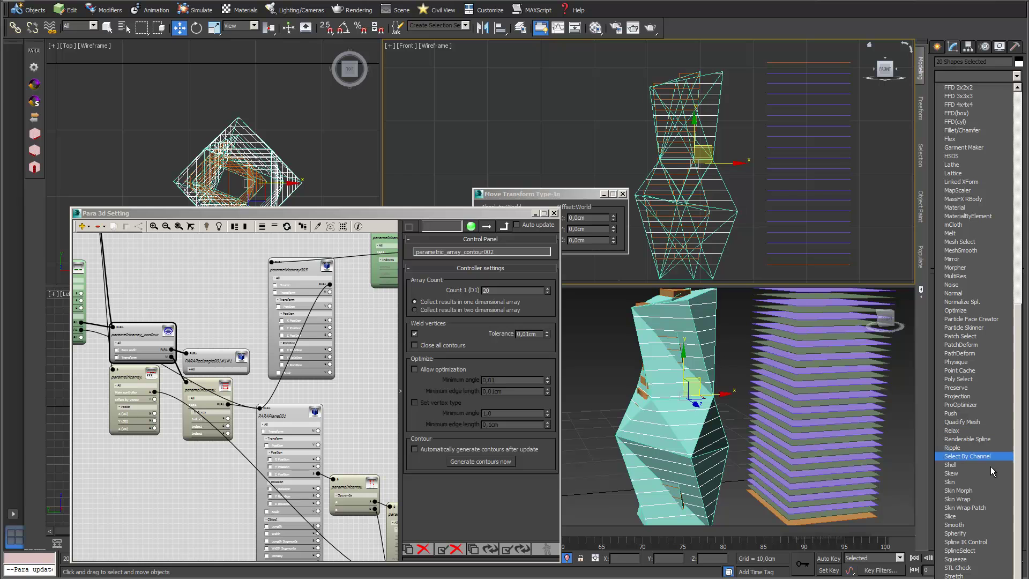
{"action": "left_click", "coordinate": [962, 465]}
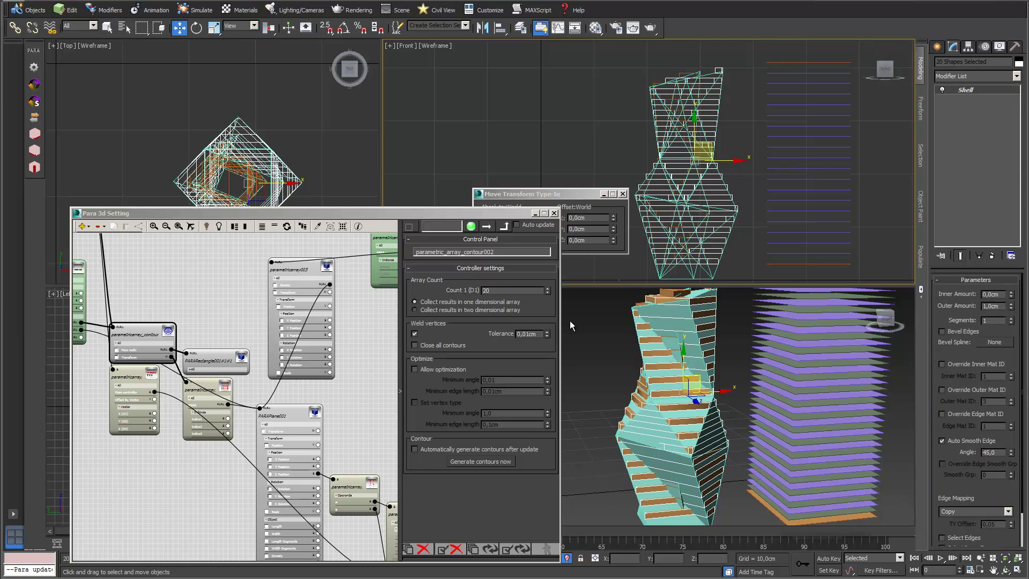
{"action": "left_click", "coordinate": [705, 75]}
{"action": "left_click", "coordinate": [688, 76], "text": "ctrl"}
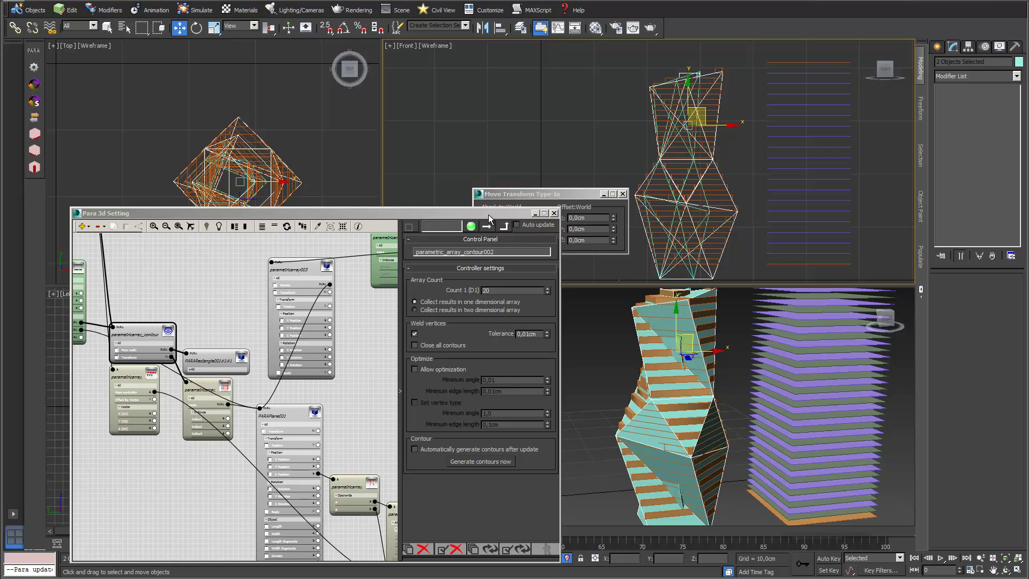
{"action": "left_click_drag", "start_coordinate": [487, 214], "coordinate": [470, 392]}
{"action": "middle_click_drag", "start_coordinate": [300, 211], "coordinate": [300, 234]}
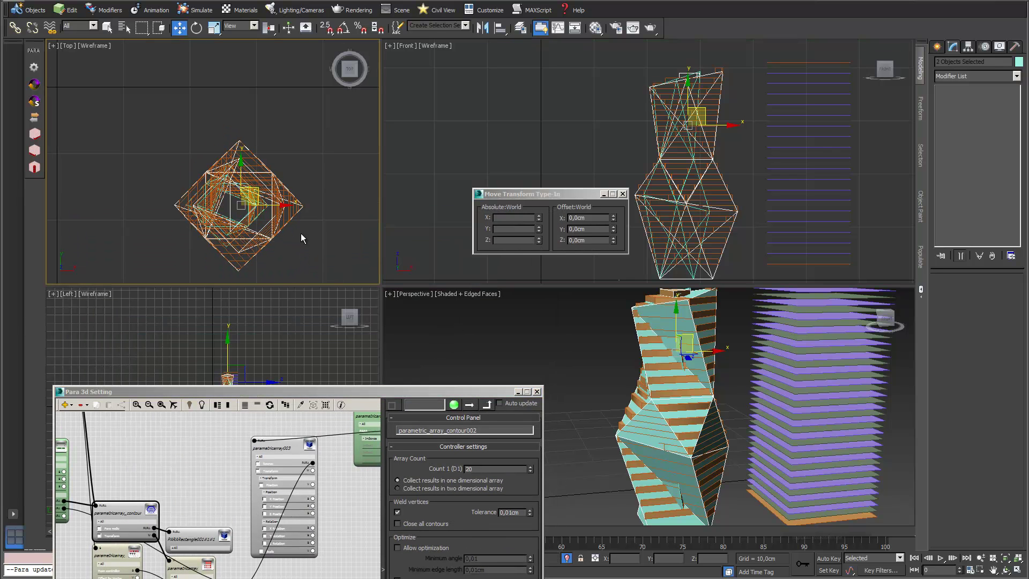
{"action": "left_click_drag", "start_coordinate": [275, 205], "coordinate": [153, 230]}
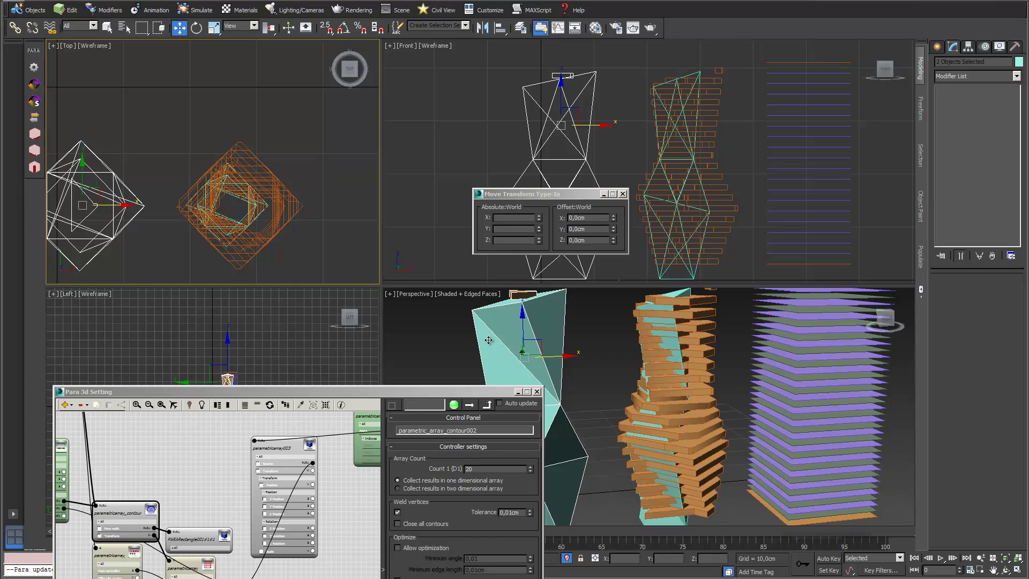
{"action": "left_click_drag", "start_coordinate": [488, 340], "coordinate": [534, 353]}
{"action": "scroll", "coordinate": [707, 86], "scroll_direction": "up", "scroll_amount": 2}
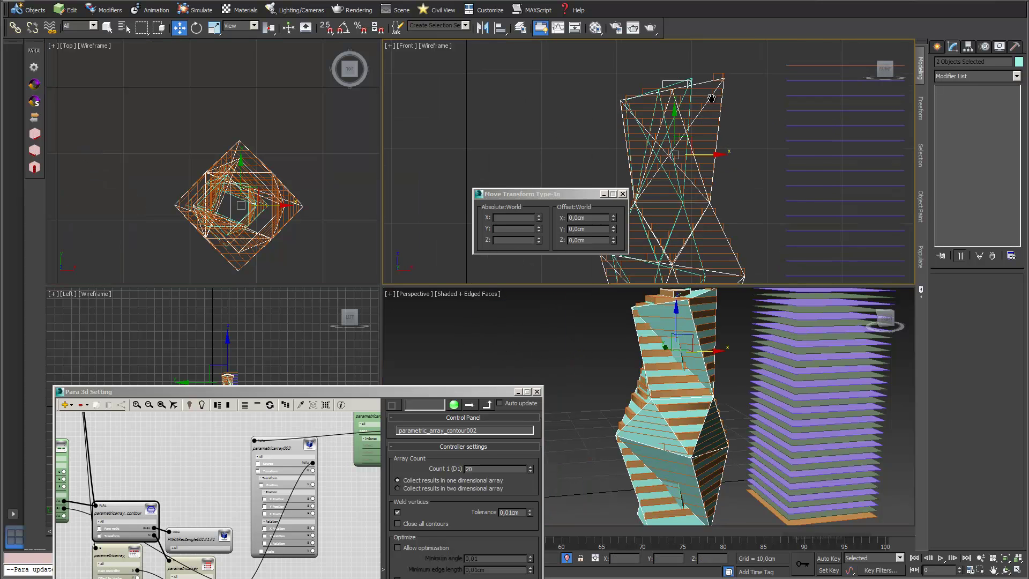
- Select both the outer and inner tower objects and move them sideways along X, clear of the shelled floor slabs
{"action": "left_click", "coordinate": [698, 100]}
{"action": "left_click", "coordinate": [698, 101]}
{"action": "left_click", "coordinate": [697, 101], "text": "ctrl"}
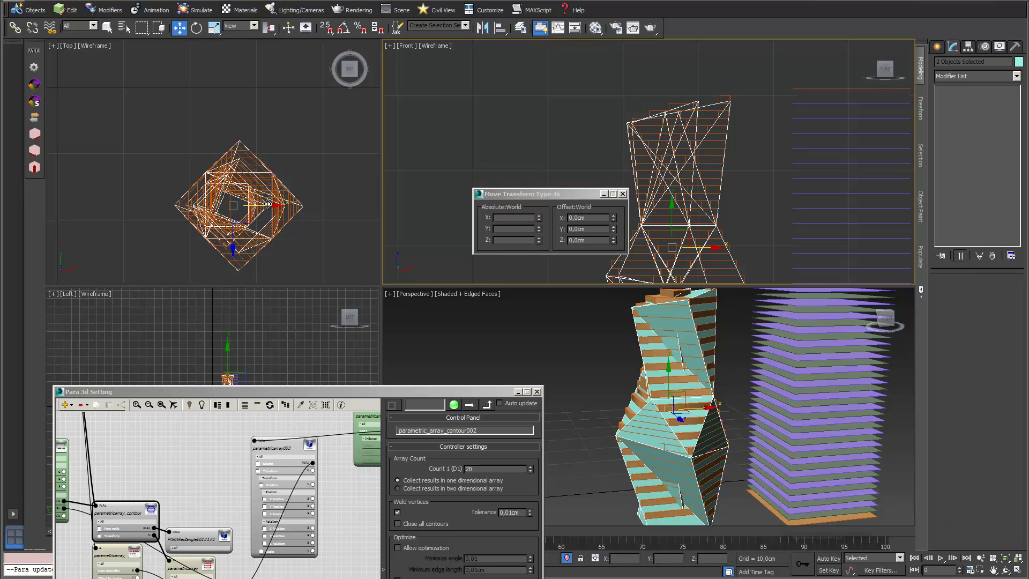
{"action": "left_click_drag", "start_coordinate": [266, 205], "coordinate": [137, 205]}
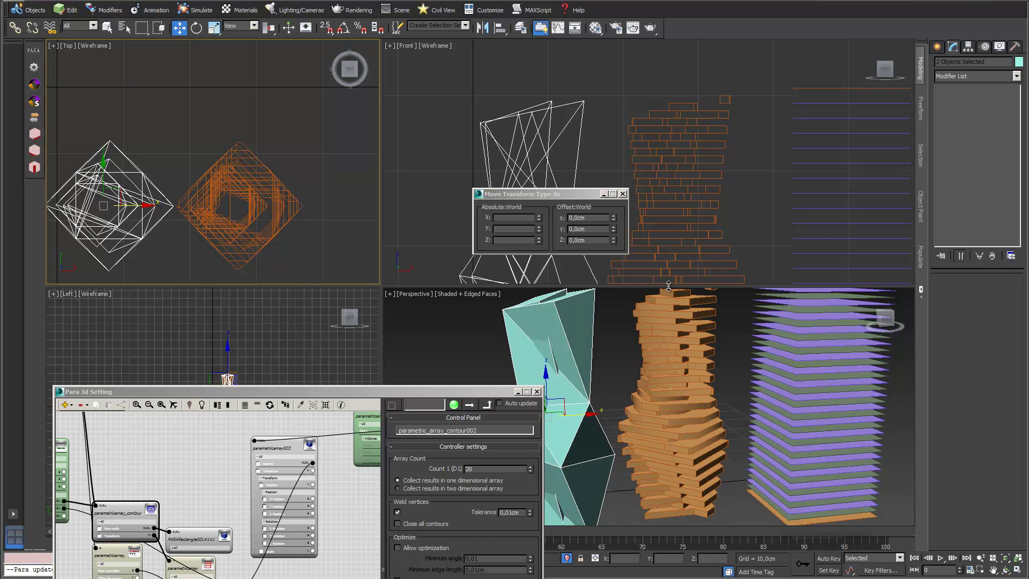
- Examine the separated tower volumes, floor slabs and reference planes in an enlarged perspective view from a higher angle
{"action": "left_click_drag", "start_coordinate": [674, 153], "coordinate": [673, 153]}
{"action": "middle_click_drag", "start_coordinate": [732, 291], "coordinate": [753, 286]}
{"action": "left_click_drag", "start_coordinate": [578, 199], "coordinate": [408, 204]}
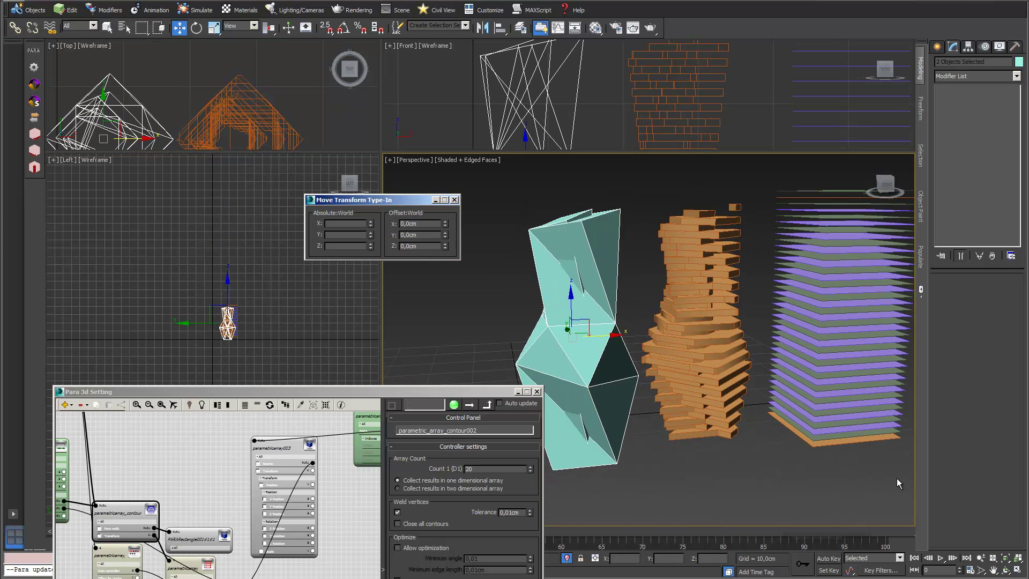
{"action": "left_click", "coordinate": [1007, 570]}
{"action": "left_click_drag", "start_coordinate": [622, 383], "coordinate": [599, 406]}
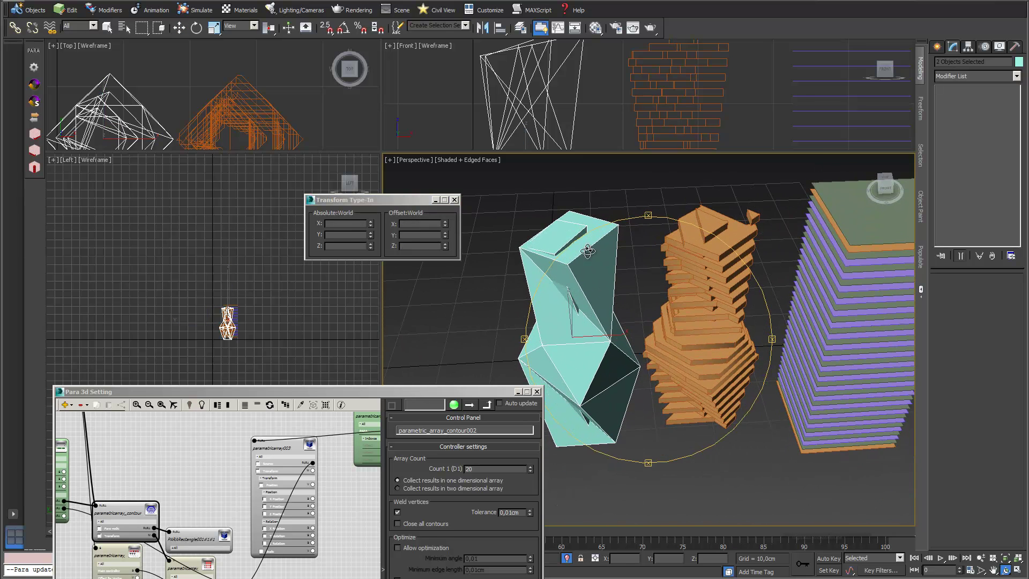
{"action": "left_click", "coordinate": [179, 27]}
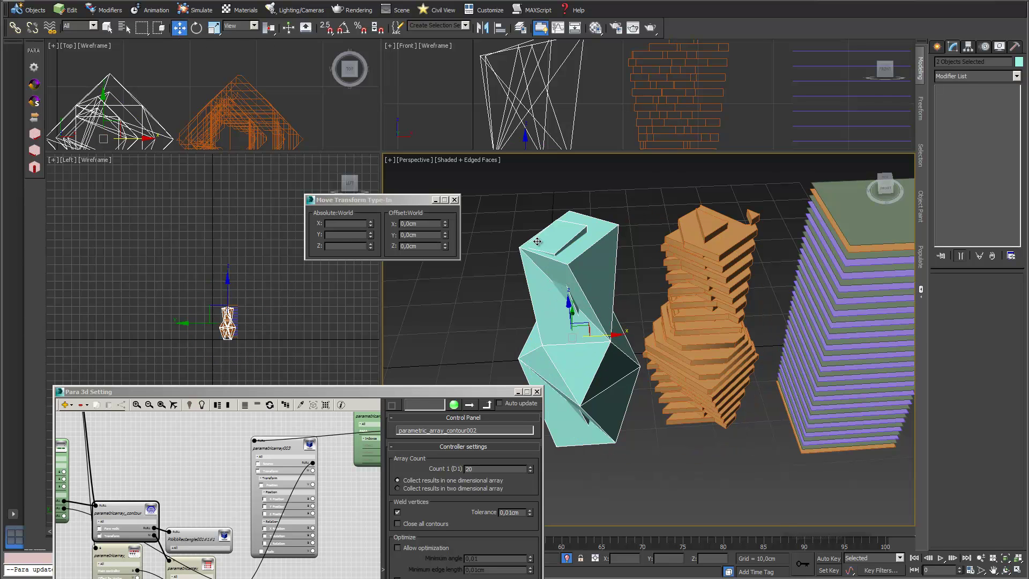
{"action": "left_click", "coordinate": [591, 279]}
{"action": "left_click_drag", "start_coordinate": [611, 387], "coordinate": [615, 426]}
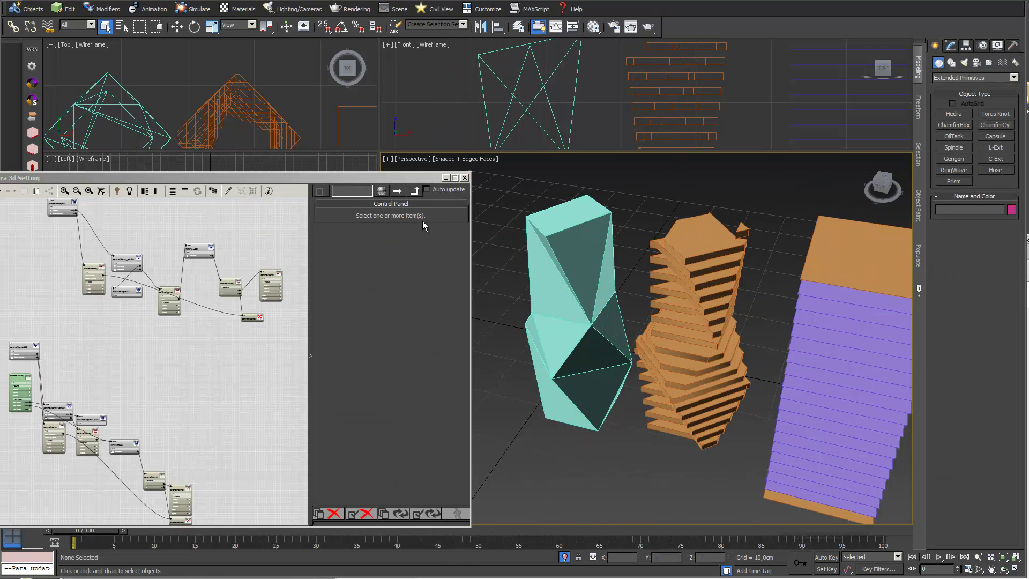
- Create a Dodec/Icos hedra with a radius of about 7.27 cm beside the towers and set its family parameter P to 0.43
{"action": "left_click_drag", "start_coordinate": [418, 179], "coordinate": [361, 248]}
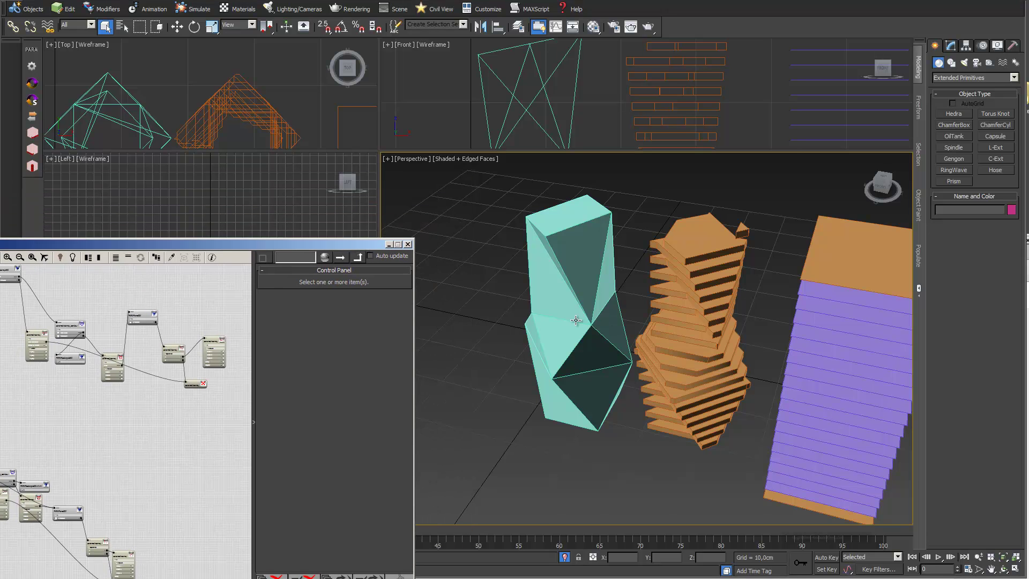
{"action": "scroll", "coordinate": [593, 319], "scroll_direction": "up", "scroll_amount": 3}
{"action": "middle_click_drag", "start_coordinate": [593, 318], "coordinate": [626, 363]}
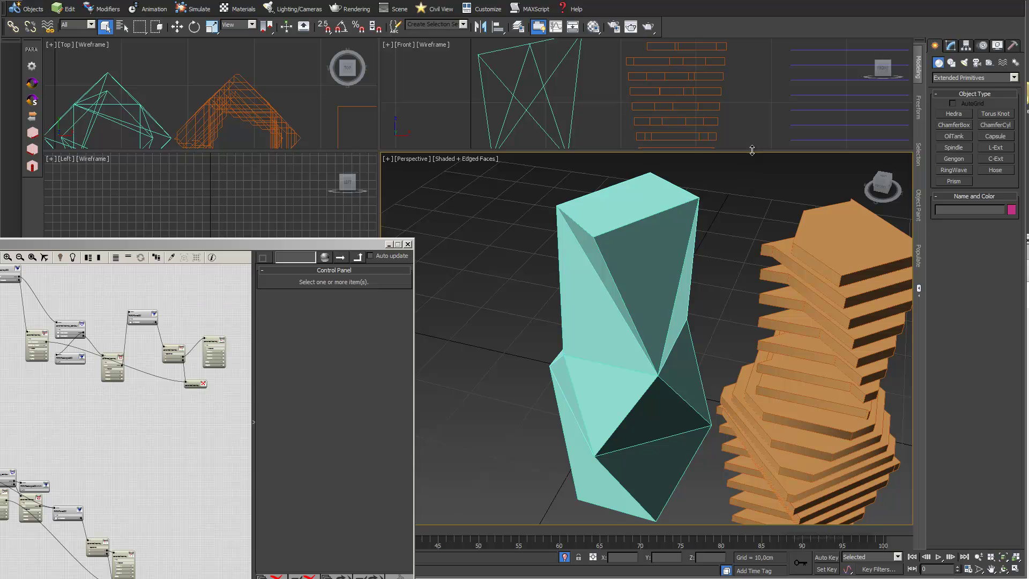
{"action": "left_click_drag", "start_coordinate": [516, 151], "coordinate": [515, 280]}
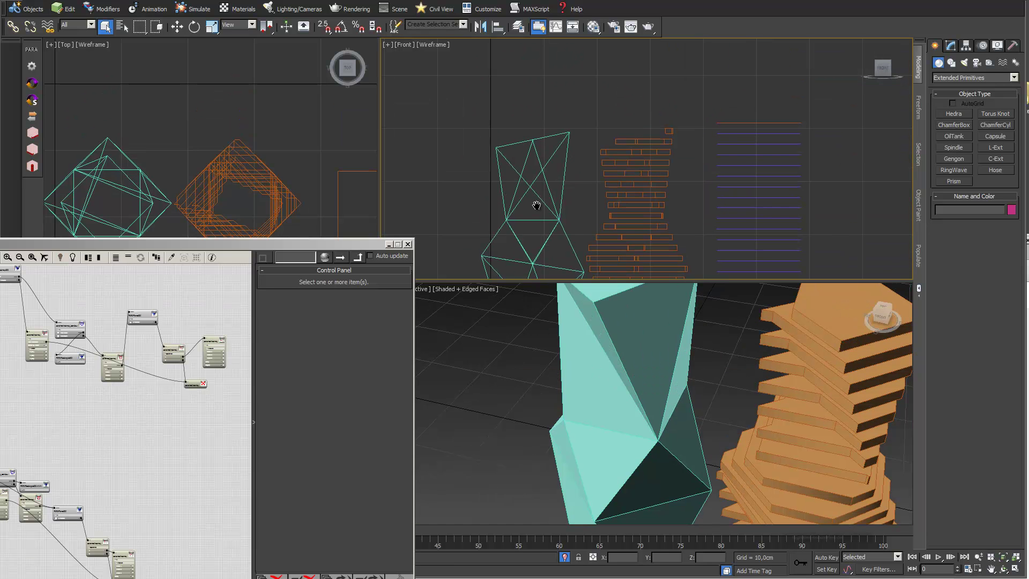
{"action": "left_click", "coordinate": [953, 114]}
{"action": "left_click_drag", "start_coordinate": [546, 198], "coordinate": [562, 233]}
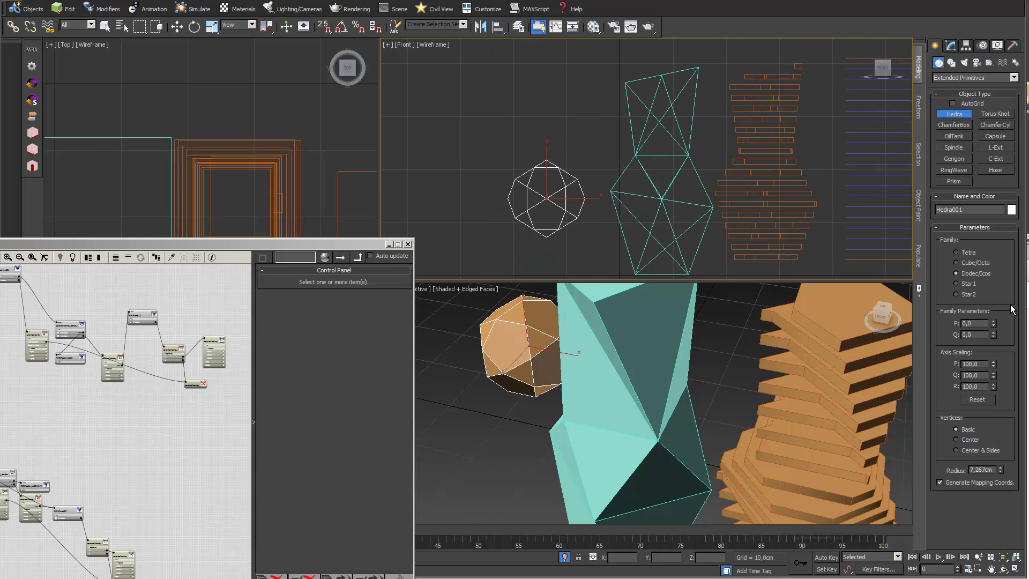
{"action": "left_click_drag", "start_coordinate": [993, 325], "coordinate": [990, 289]}
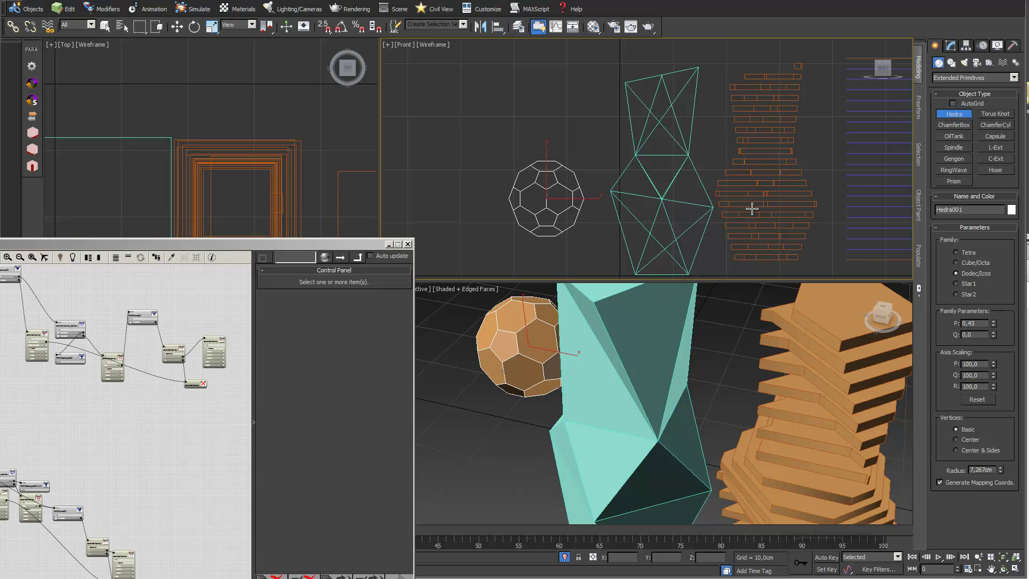
- Apply an Edit Poly modifier to the hedra and select all of its geometry at Element level
{"action": "scroll", "coordinate": [533, 188], "scroll_direction": "down", "scroll_amount": 2}
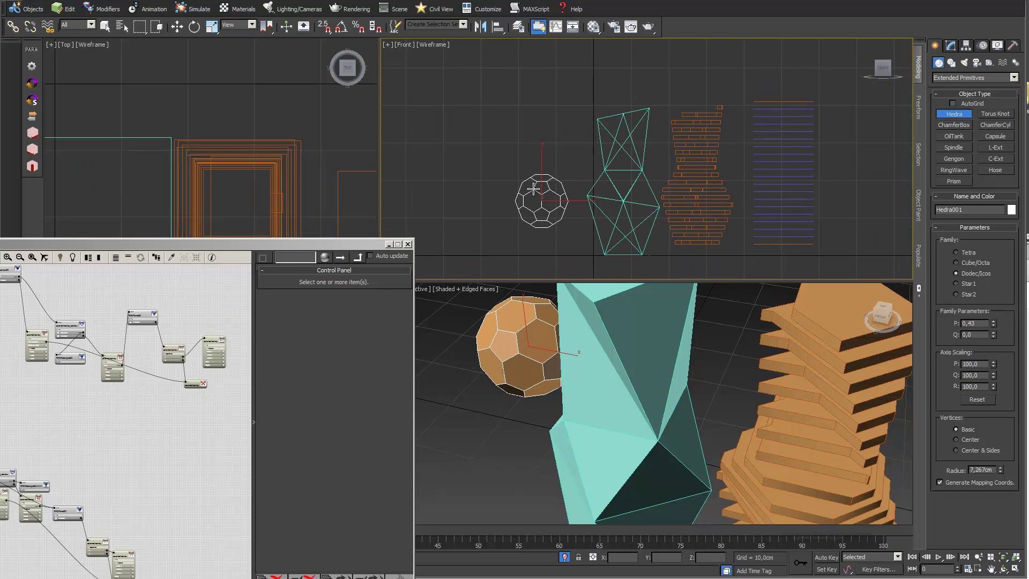
{"action": "left_click", "coordinate": [950, 45]}
{"action": "left_click", "coordinate": [1014, 75]}
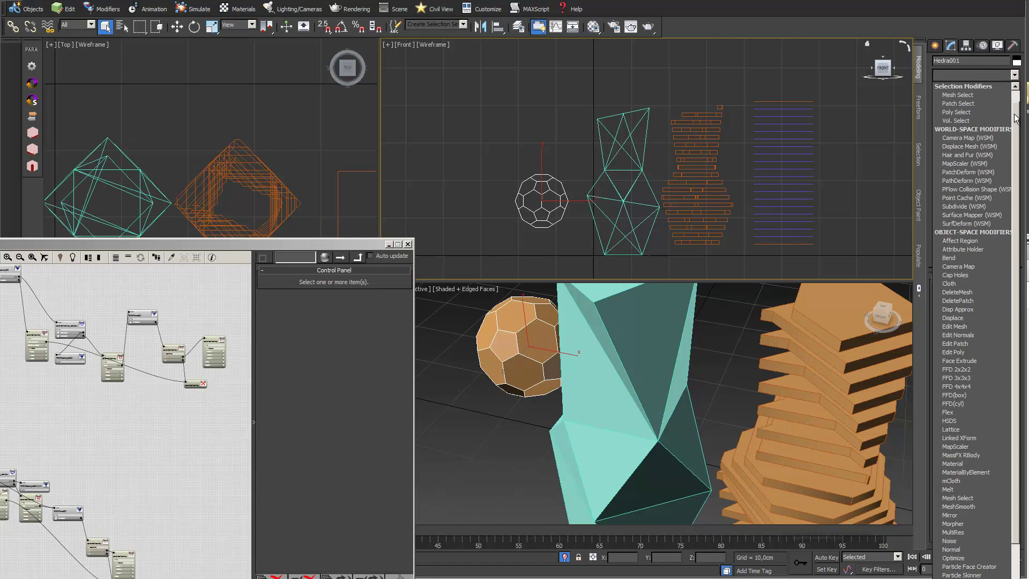
{"action": "left_click", "coordinate": [988, 352]}
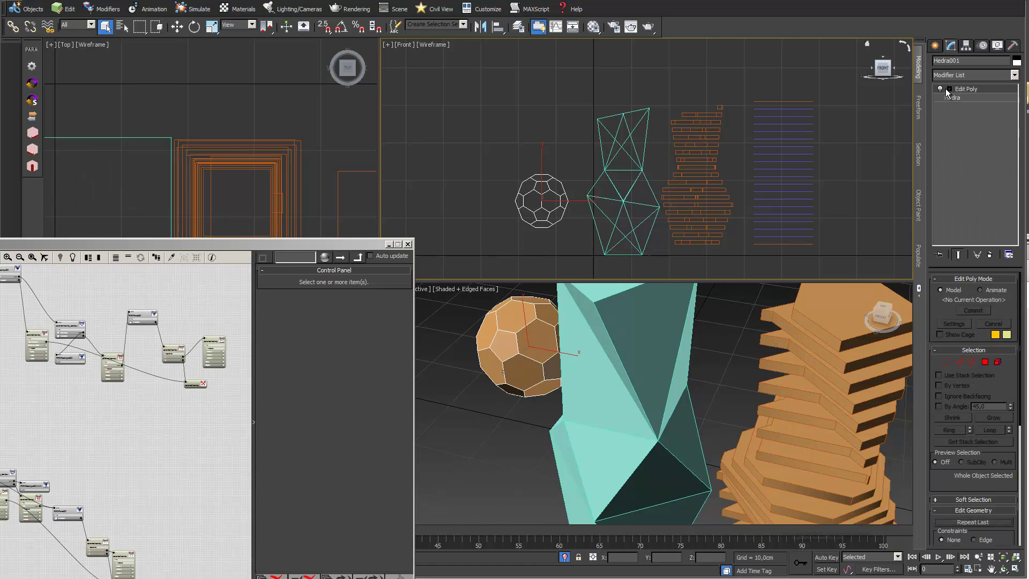
{"action": "left_click", "coordinate": [970, 132]}
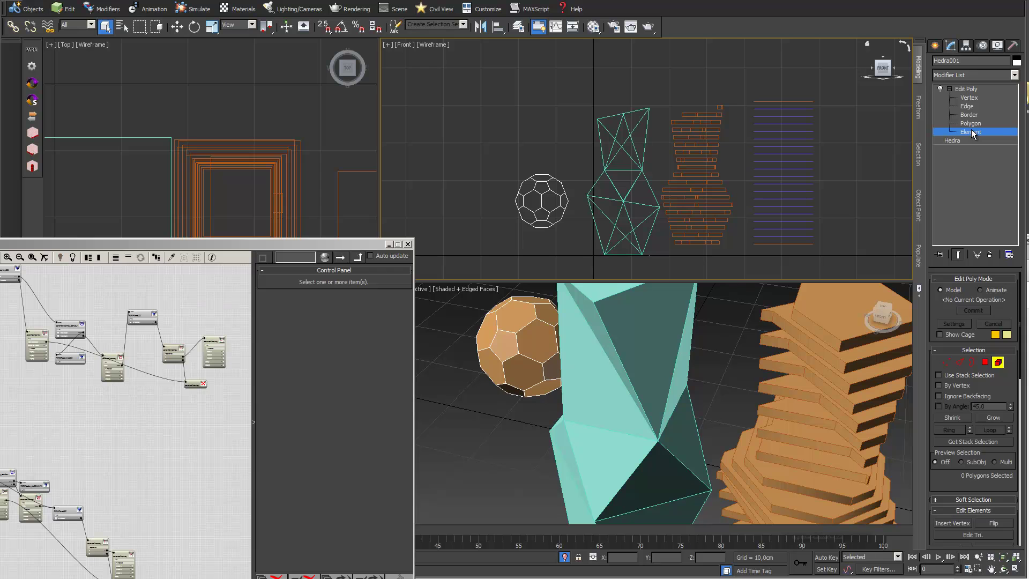
{"action": "key", "text": "ctrl+a"}
{"action": "key", "text": "r"}
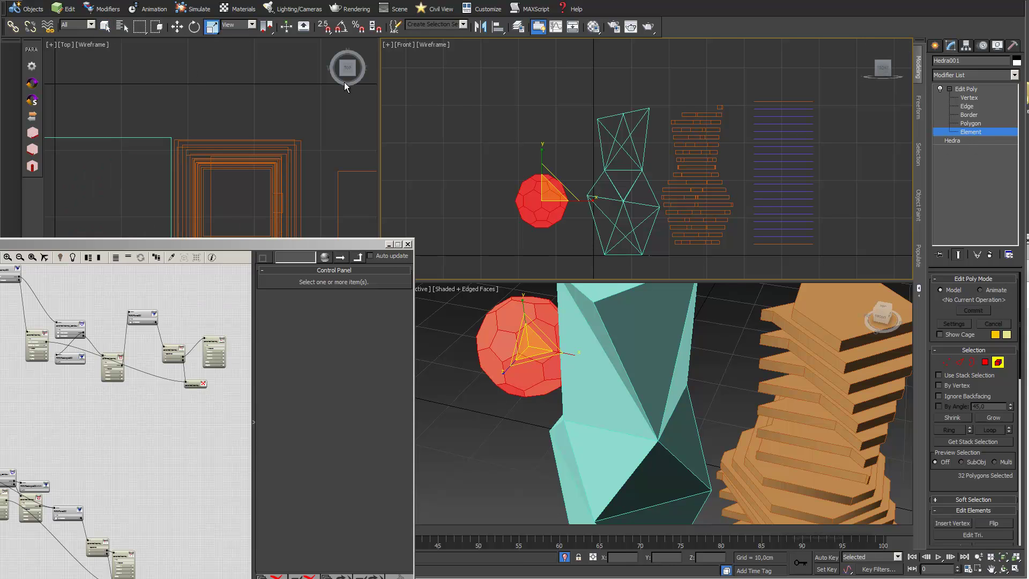
- Stretch the selected hedra element vertically to about the tower's height, raise it to stand near the ground, and leave Element level
{"action": "left_click_drag", "start_coordinate": [551, 197], "coordinate": [542, 137]}
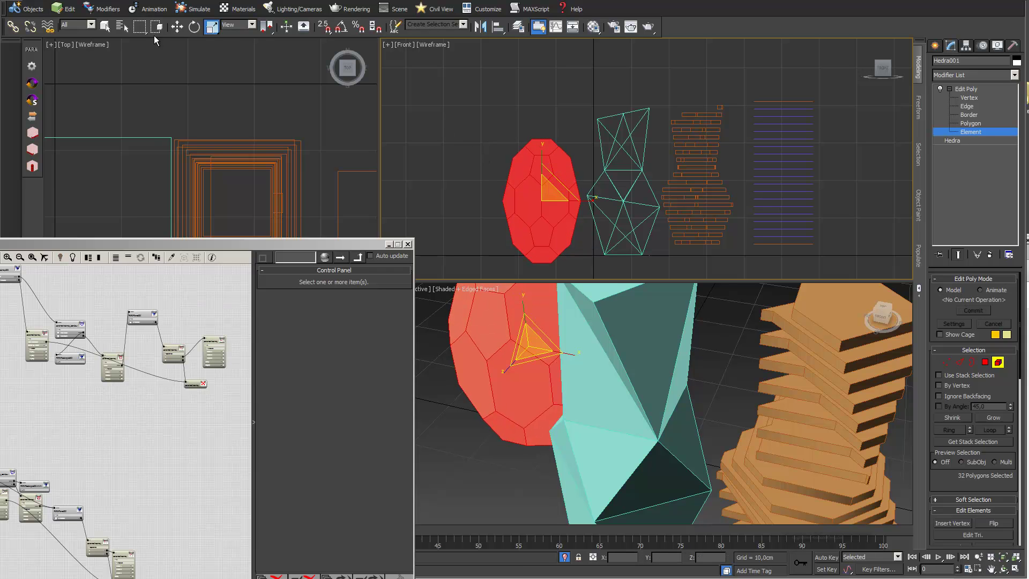
{"action": "left_click", "coordinate": [181, 29]}
{"action": "left_click_drag", "start_coordinate": [558, 192], "coordinate": [525, 137]}
{"action": "left_click", "coordinate": [212, 28]}
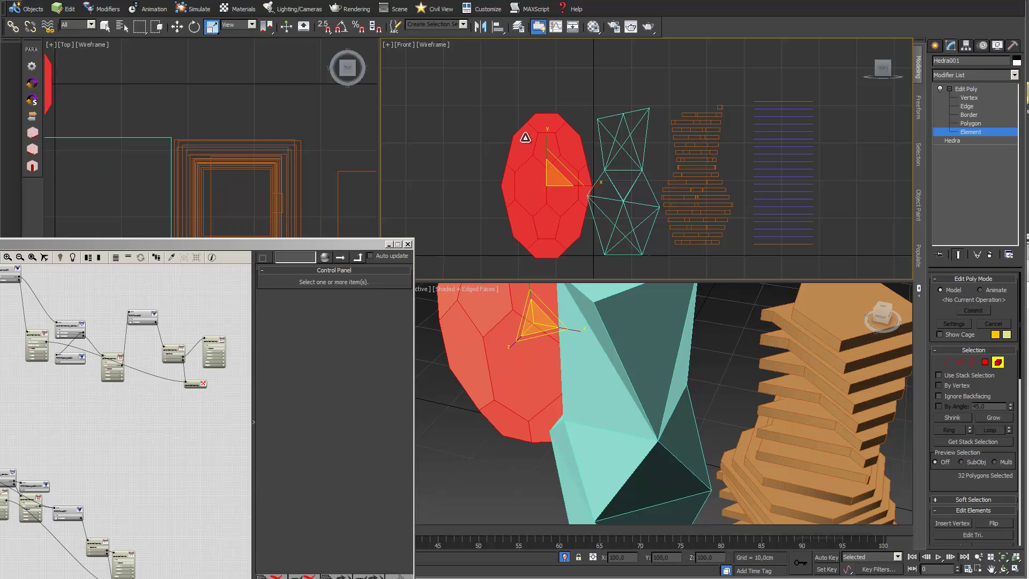
{"action": "left_click", "coordinate": [177, 26]}
{"action": "left_click", "coordinate": [967, 90]}
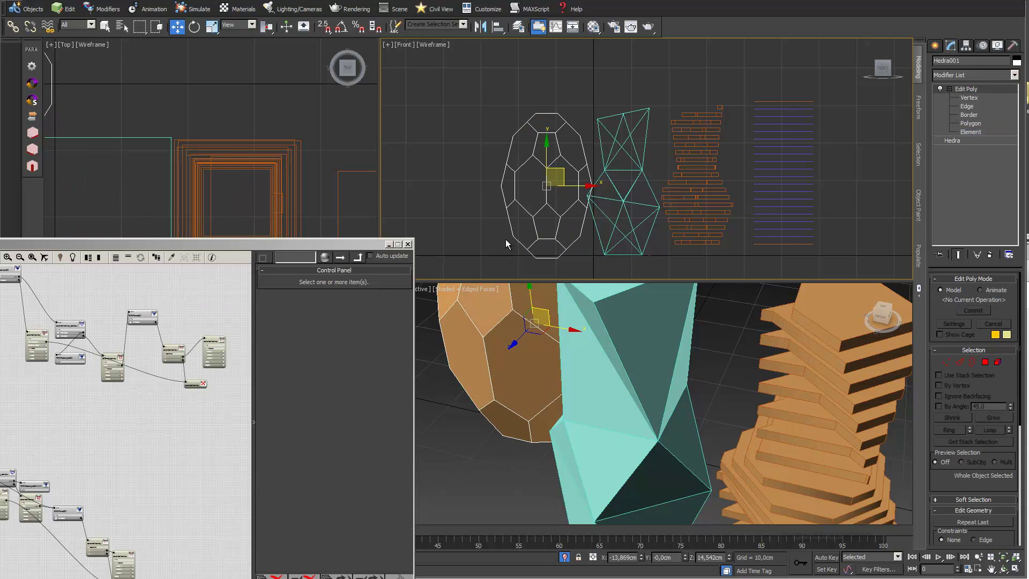
- Locate the tower's PARA_Rectangle001#1#1#1 node in Para 3d by picking the tower, and try to pick a replacement for its assigned object
{"action": "left_click_drag", "start_coordinate": [321, 249], "coordinate": [352, 194]}
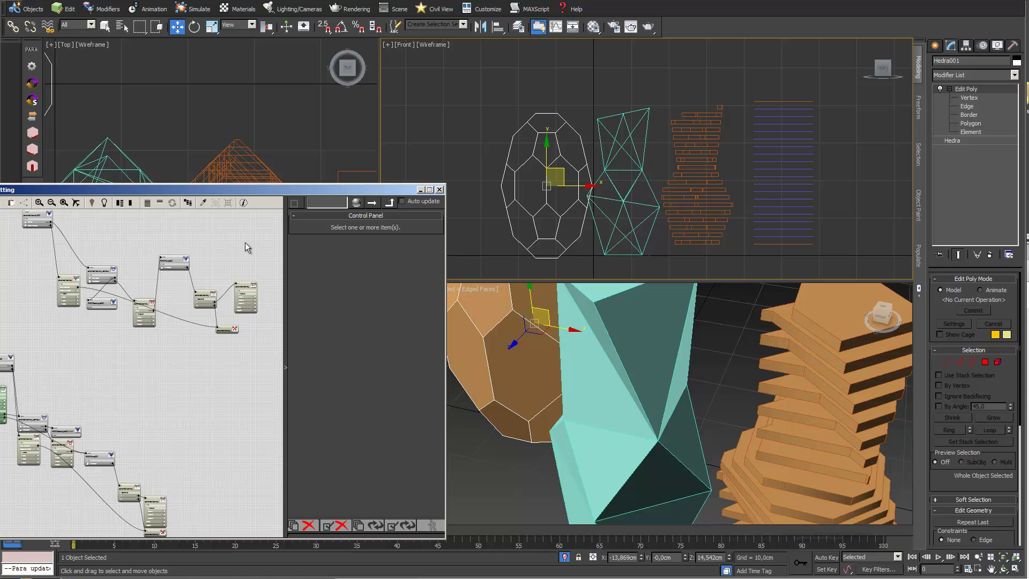
{"action": "left_click", "coordinate": [202, 203]}
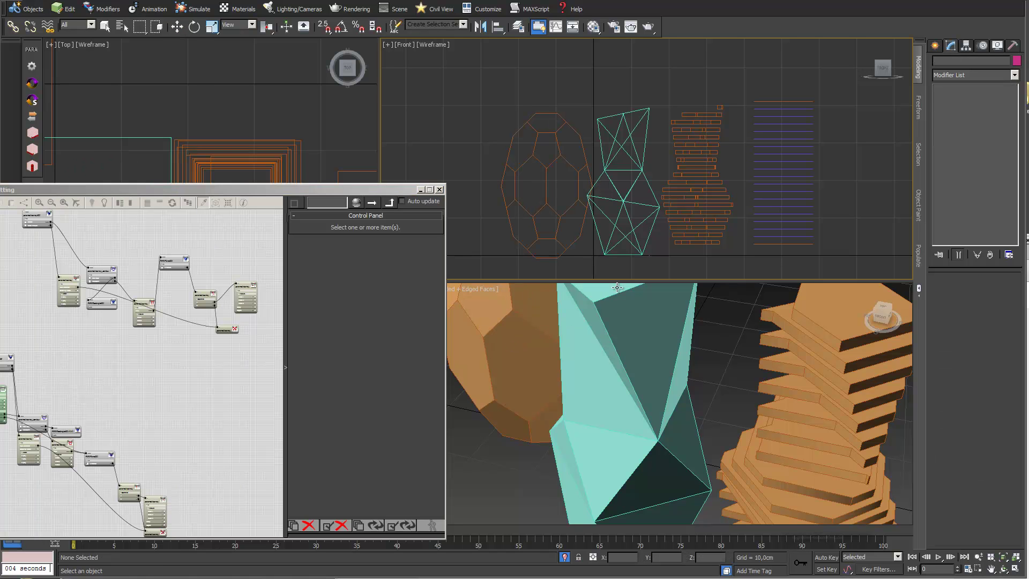
{"action": "left_click", "coordinate": [628, 255]}
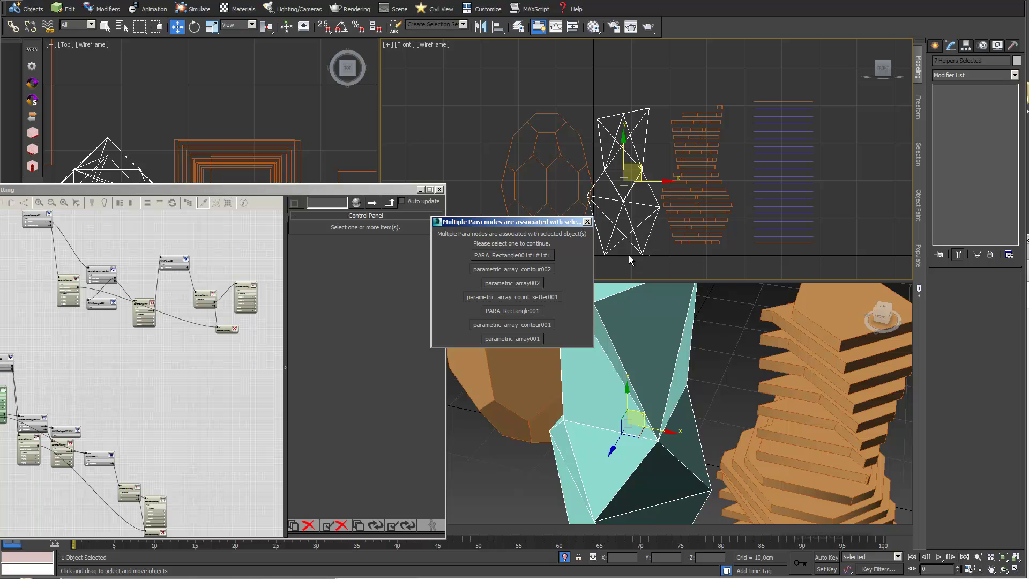
{"action": "left_click", "coordinate": [514, 255]}
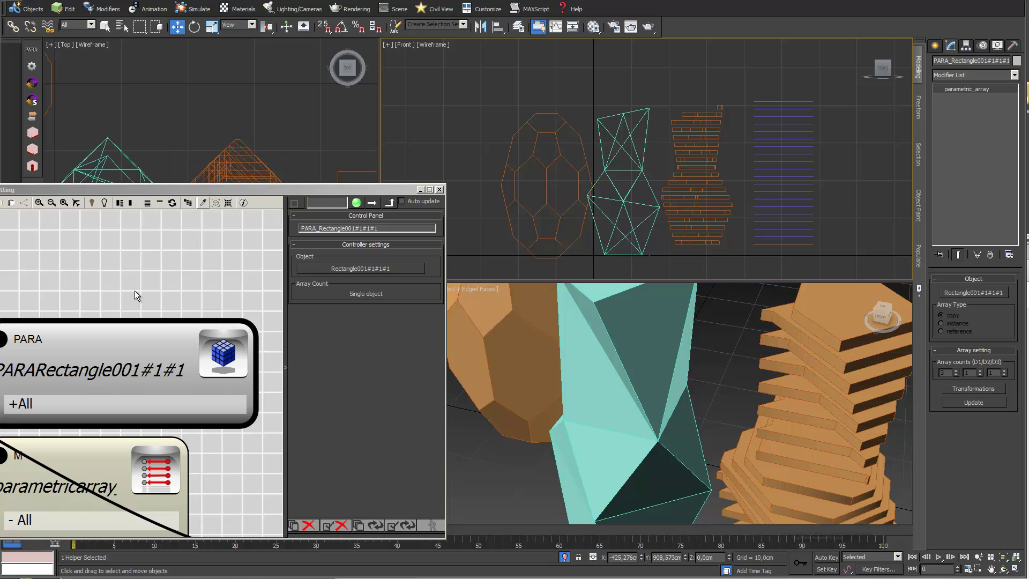
{"action": "scroll", "coordinate": [134, 291], "scroll_direction": "down", "scroll_amount": 5}
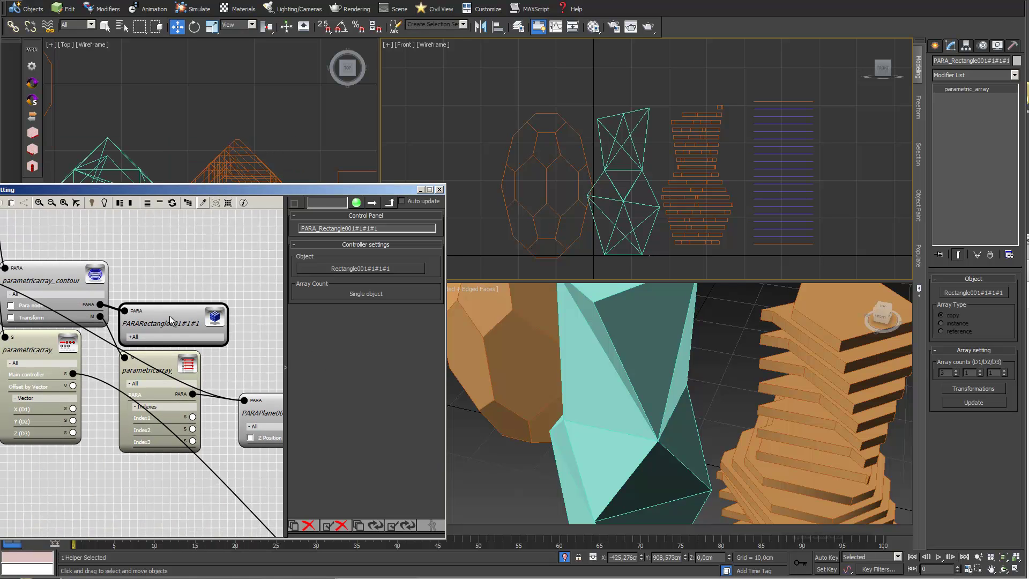
{"action": "left_click", "coordinate": [359, 269]}
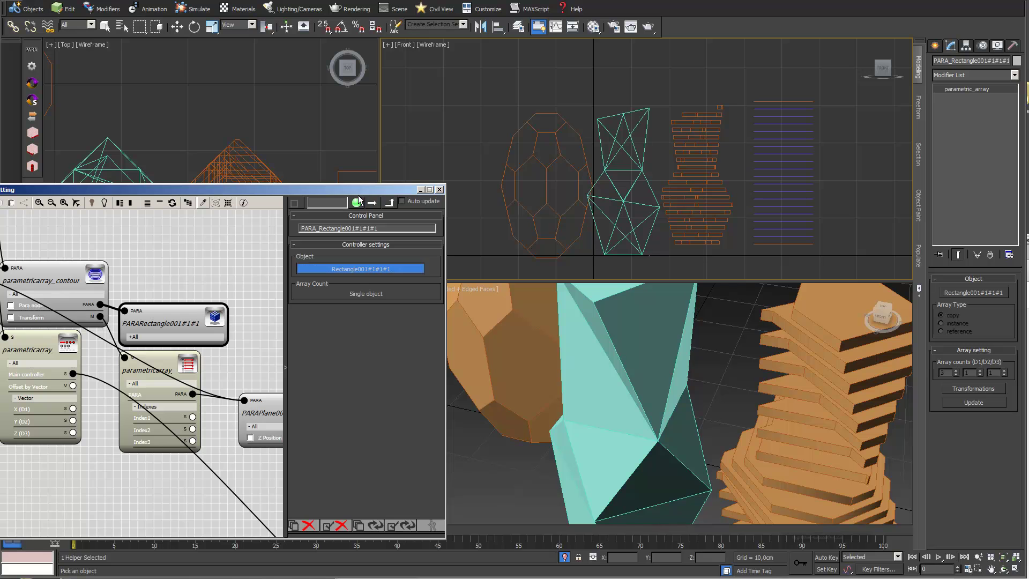
{"action": "left_click", "coordinate": [178, 28]}
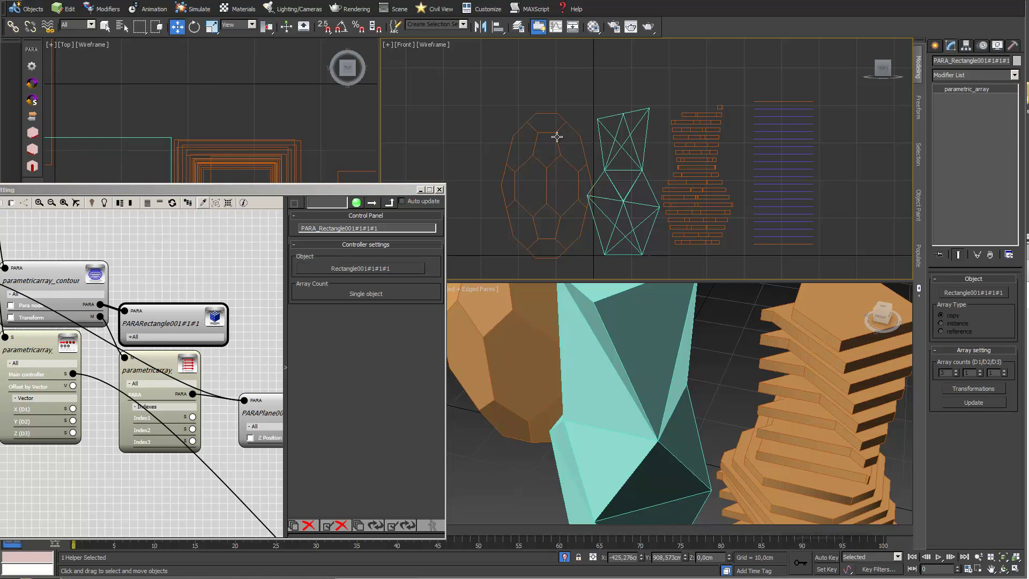
- Apply a Shell modifier to the stretched hedra with an inner amount of 2,0 cm
{"action": "left_click", "coordinate": [556, 137]}
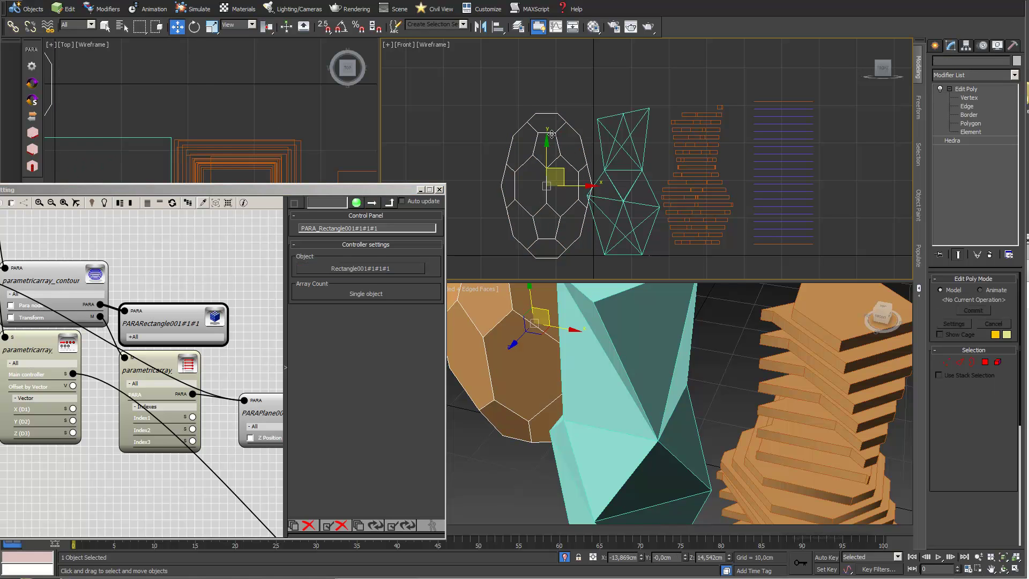
{"action": "left_click", "coordinate": [1014, 75]}
{"action": "scroll", "coordinate": [1017, 118], "scroll_direction": "down", "scroll_amount": 11}
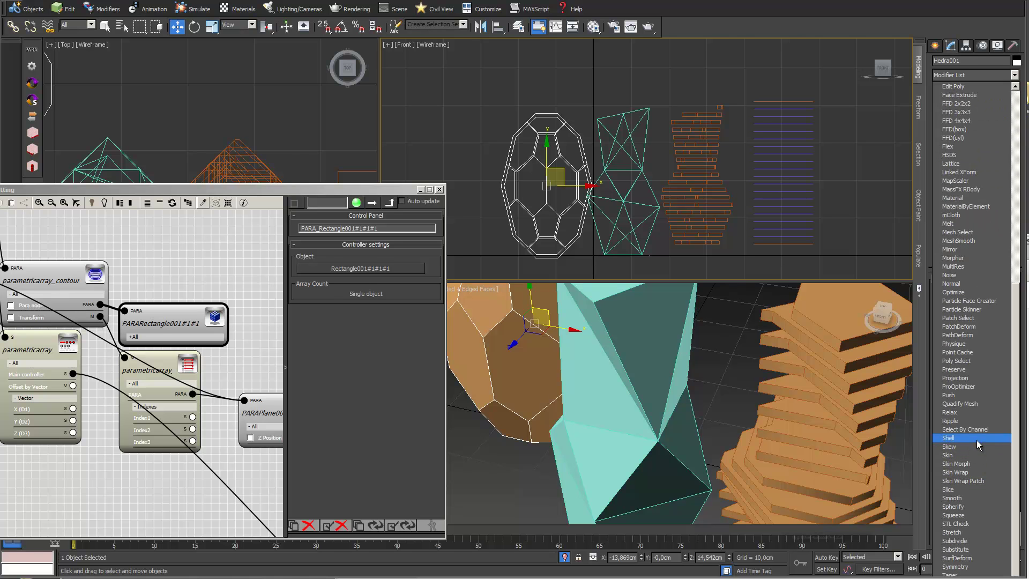
{"action": "left_click", "coordinate": [976, 440]}
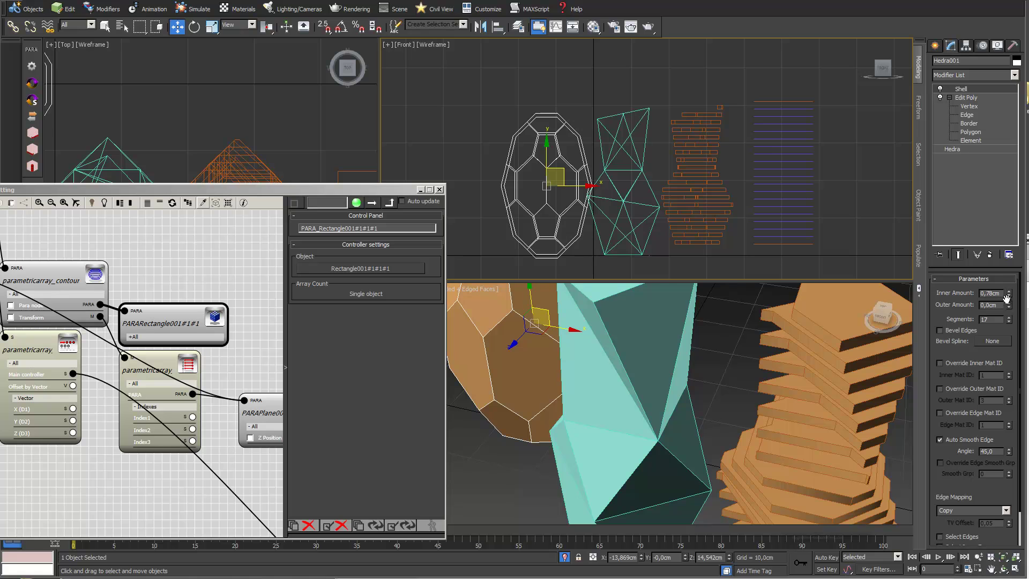
{"action": "left_click_drag", "start_coordinate": [1001, 293], "coordinate": [934, 293]}
{"action": "key", "text": "Return"}
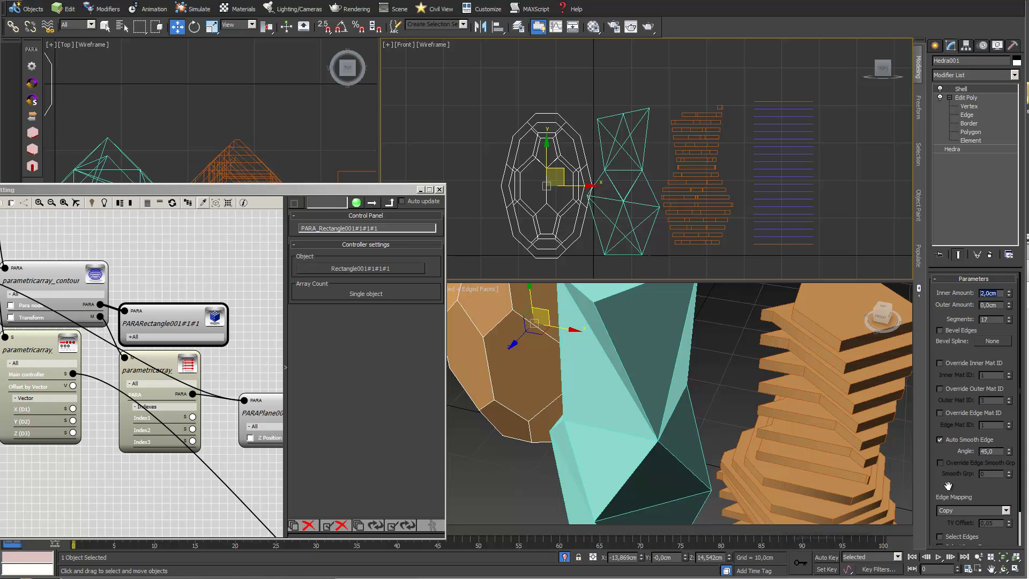
{"action": "scroll", "coordinate": [947, 486], "scroll_direction": "down", "scroll_amount": 3}
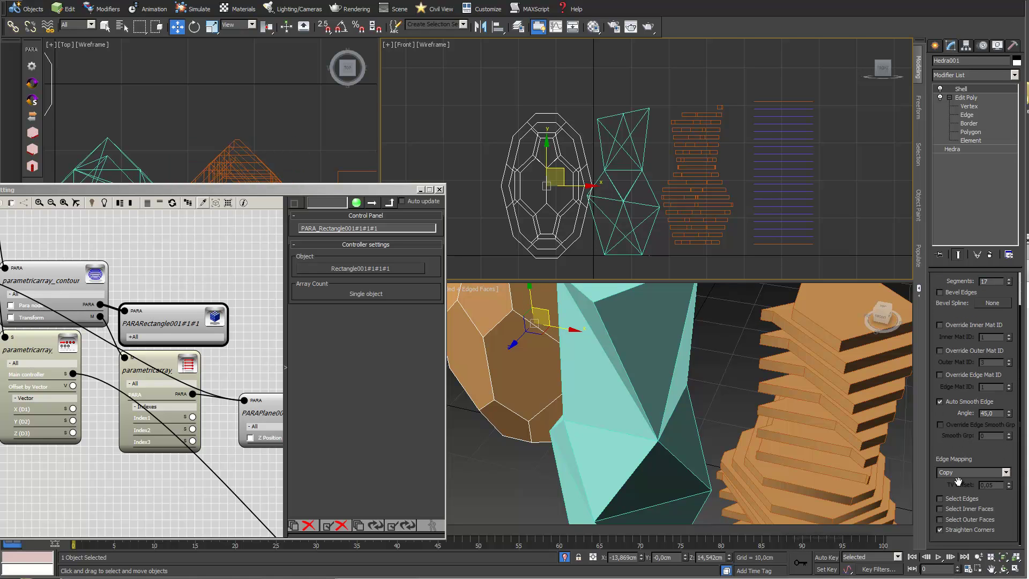
- Turn off Straighten Corners in the hedra's Shell modifier and set its inner amount to 4,0 cm
{"action": "left_click", "coordinate": [940, 529]}
{"action": "scroll", "coordinate": [942, 277], "scroll_direction": "up", "scroll_amount": 3}
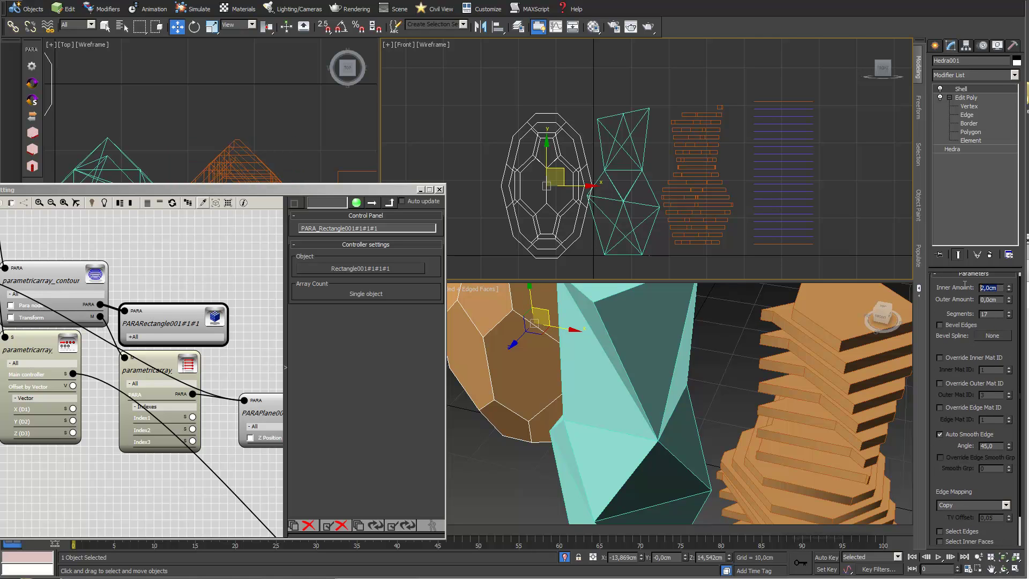
{"action": "type", "text": "4"}
{"action": "key", "text": "Return"}
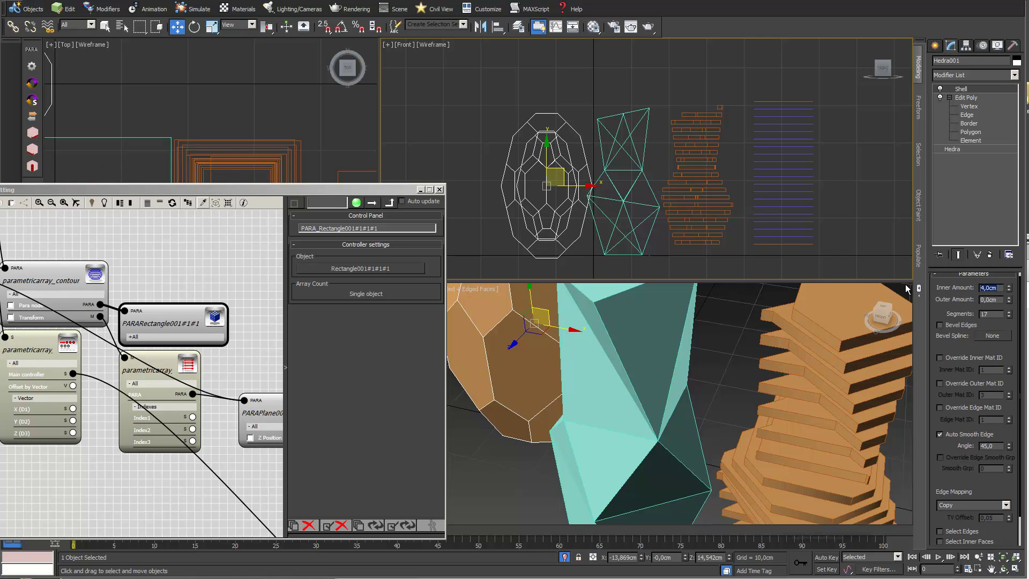
- Replace the object assigned to the PARA_Rectangle001#1#1#1 node with the shelled hedra, without retaining the members of the previous array
{"action": "left_click_drag", "start_coordinate": [237, 191], "coordinate": [349, 216]}
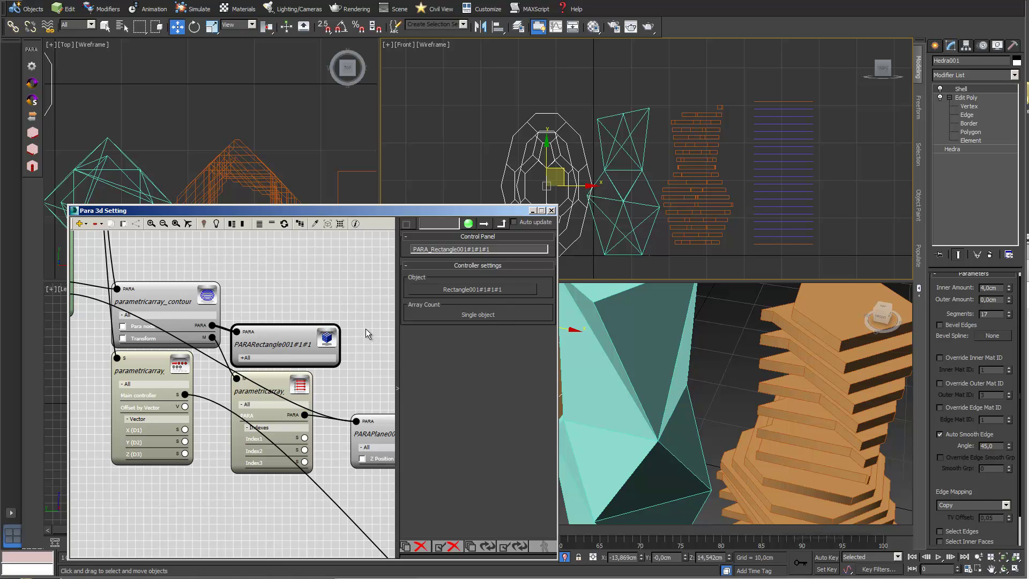
{"action": "left_click", "coordinate": [341, 224]}
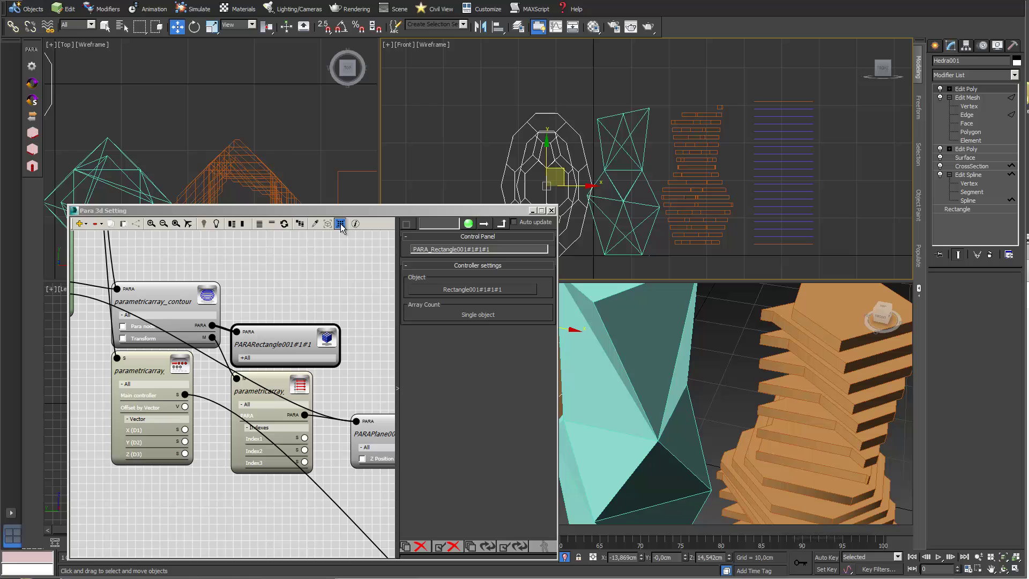
{"action": "left_click", "coordinate": [475, 288]}
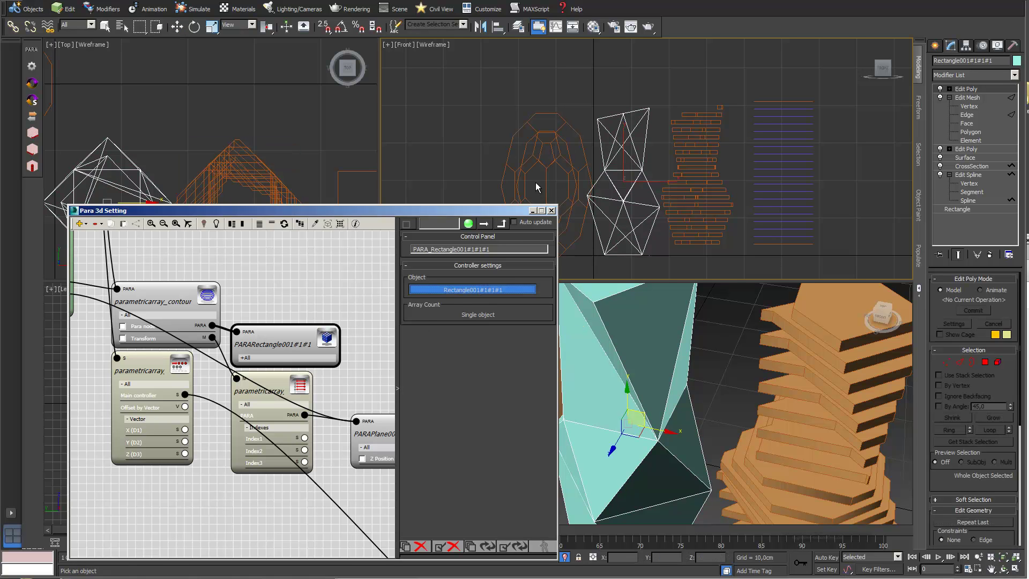
{"action": "left_click", "coordinate": [539, 162]}
{"action": "left_click_drag", "start_coordinate": [730, 306], "coordinate": [572, 246]}
{"action": "left_click", "coordinate": [563, 307]}
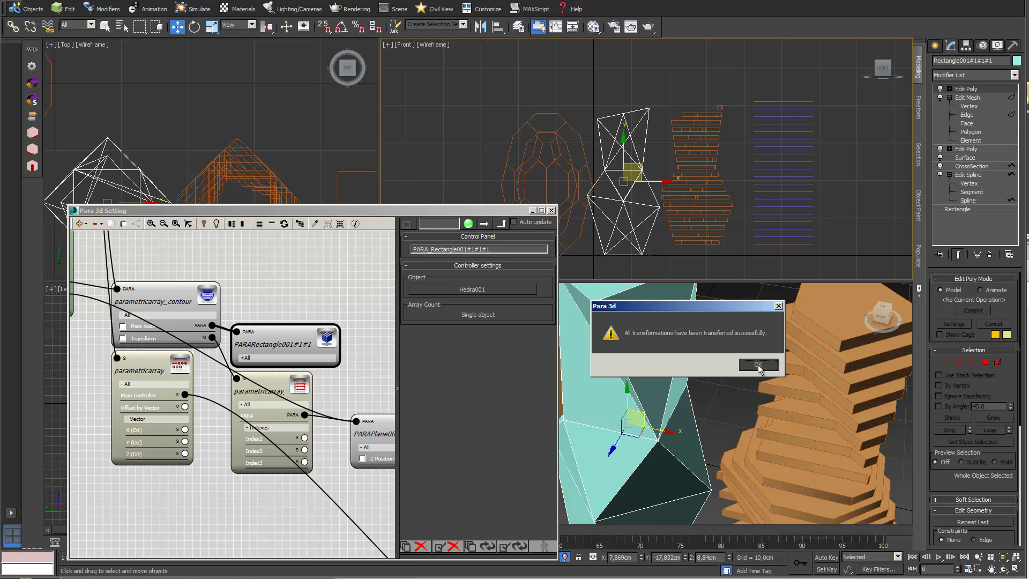
{"action": "left_click", "coordinate": [759, 365]}
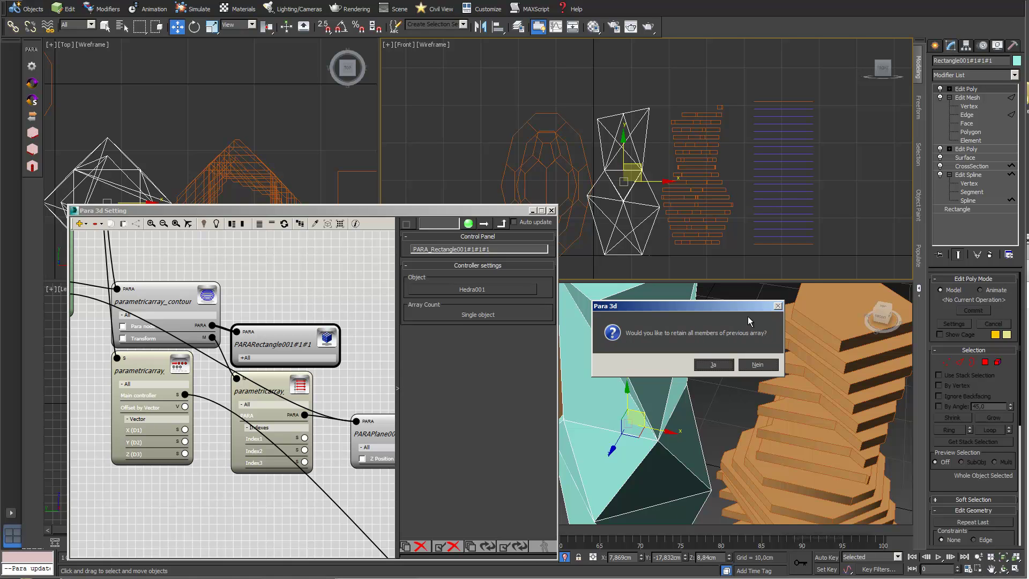
{"action": "left_click", "coordinate": [758, 366]}
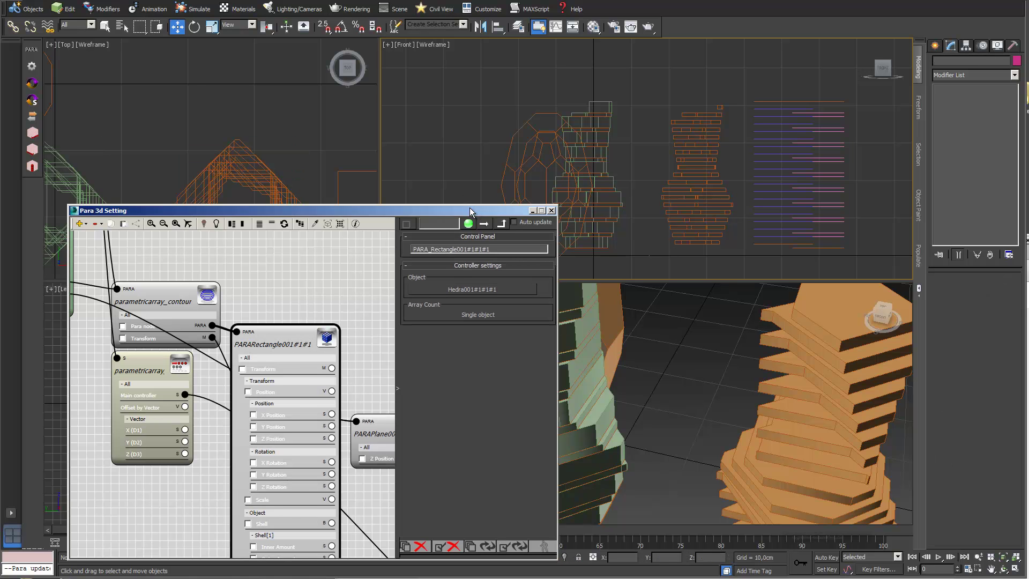
- Regenerate the contours of parametric_array_contour002 from the newly assigned hedra
{"action": "left_click_drag", "start_coordinate": [473, 211], "coordinate": [371, 160]}
{"action": "scroll", "coordinate": [625, 357], "scroll_direction": "down", "scroll_amount": 3}
{"action": "scroll", "coordinate": [620, 378], "scroll_direction": "up", "scroll_amount": 1}
{"action": "middle_click_drag", "start_coordinate": [621, 381], "coordinate": [700, 404]}
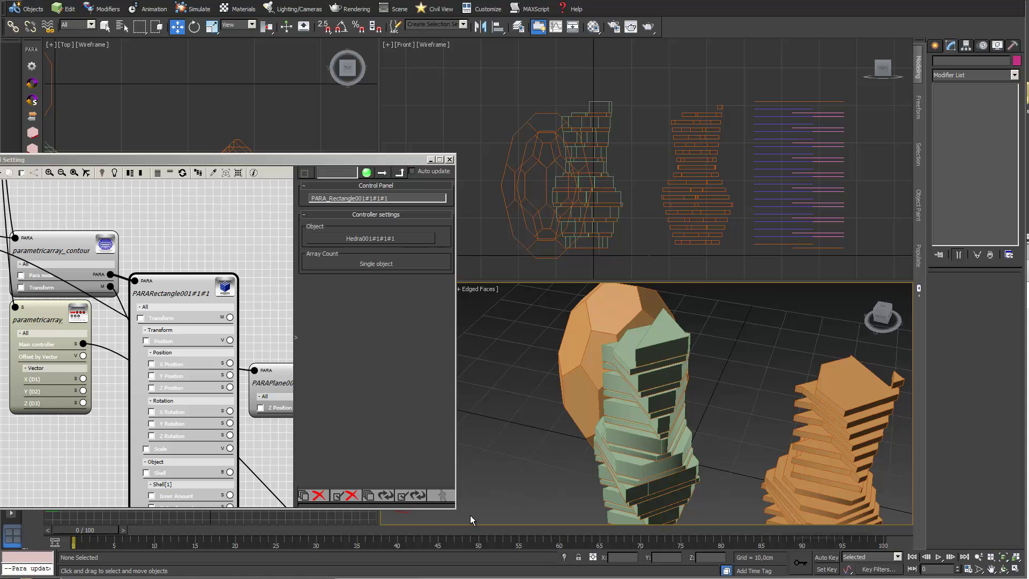
{"action": "left_click_drag", "start_coordinate": [255, 159], "coordinate": [401, 180]}
{"action": "scroll", "coordinate": [311, 258], "scroll_direction": "down", "scroll_amount": 1}
{"action": "middle_click_drag", "start_coordinate": [318, 269], "coordinate": [437, 280]}
{"action": "scroll", "coordinate": [330, 240], "scroll_direction": "down", "scroll_amount": 1}
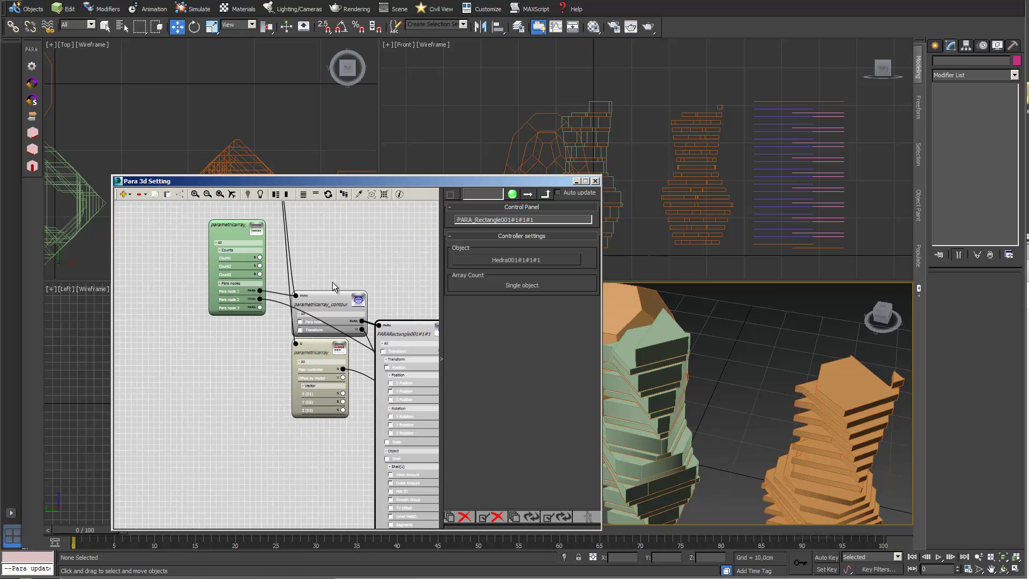
{"action": "left_click", "coordinate": [333, 293]}
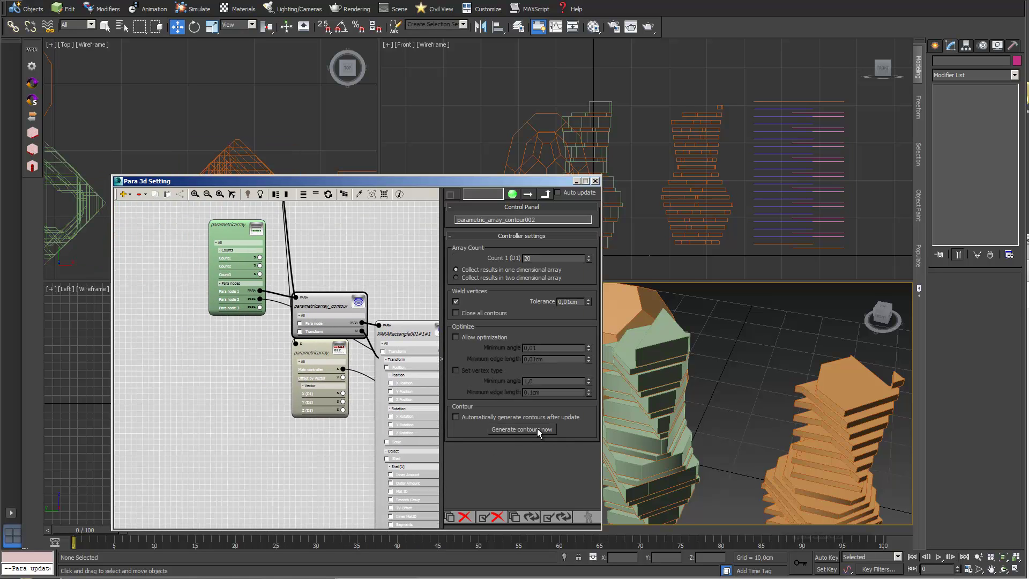
{"action": "left_click", "coordinate": [537, 428]}
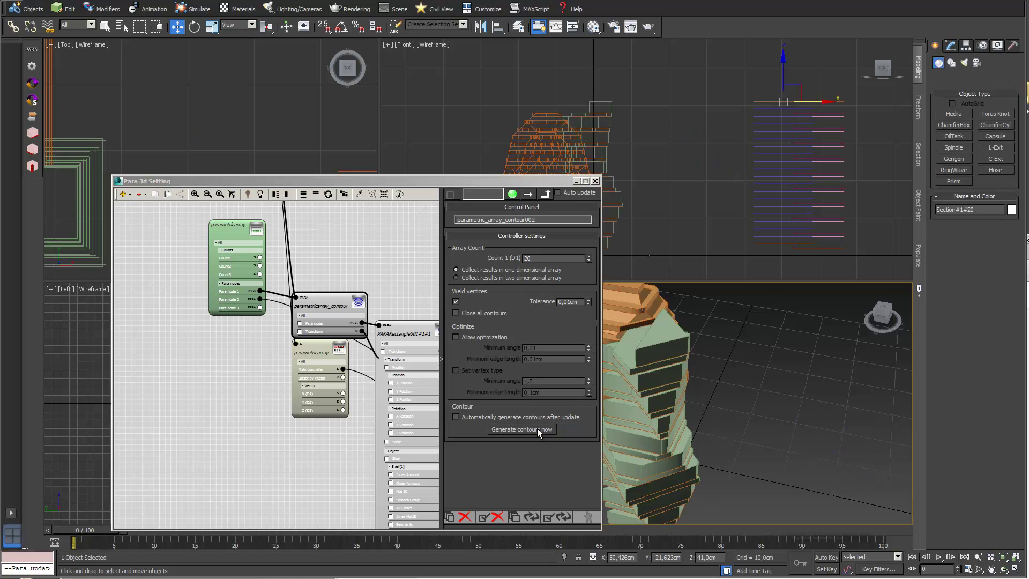
{"action": "left_click_drag", "start_coordinate": [518, 181], "coordinate": [361, 73]}
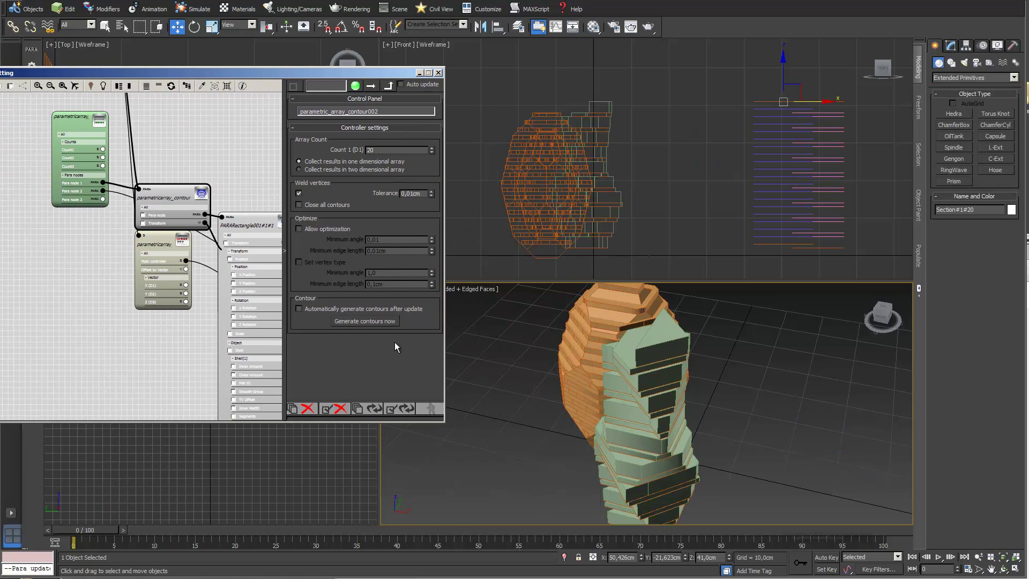
- Select all slabs generated by the contour array through its node and isolate them
{"action": "left_click", "coordinate": [564, 557]}
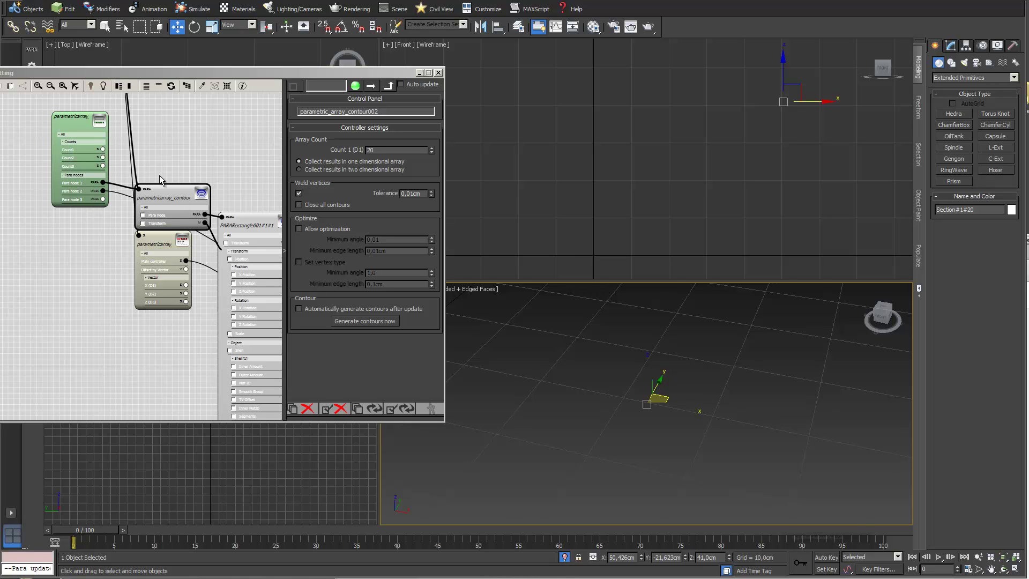
{"action": "left_click", "coordinate": [562, 557]}
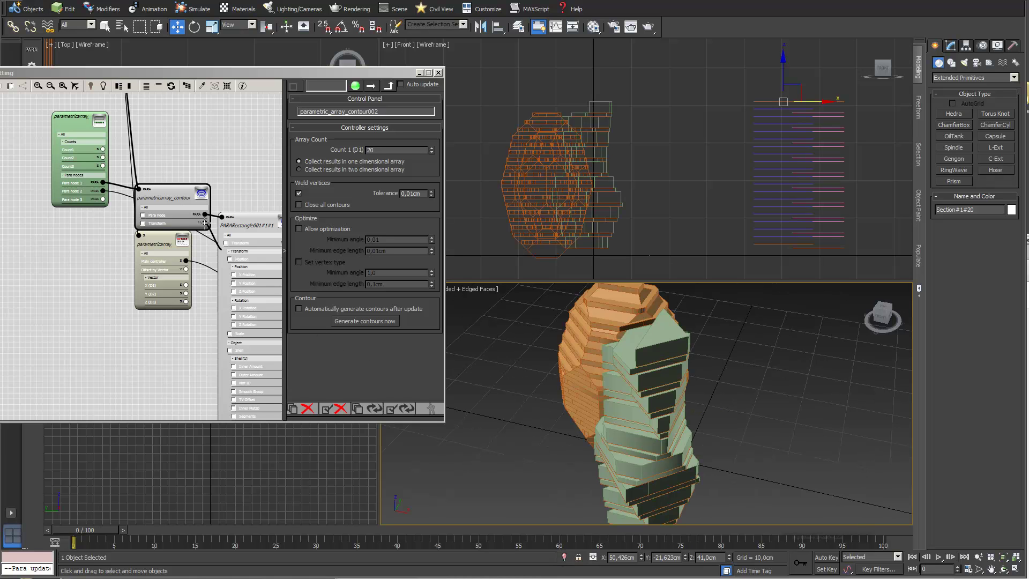
{"action": "left_click", "coordinate": [182, 194]}
{"action": "left_click", "coordinate": [228, 86]}
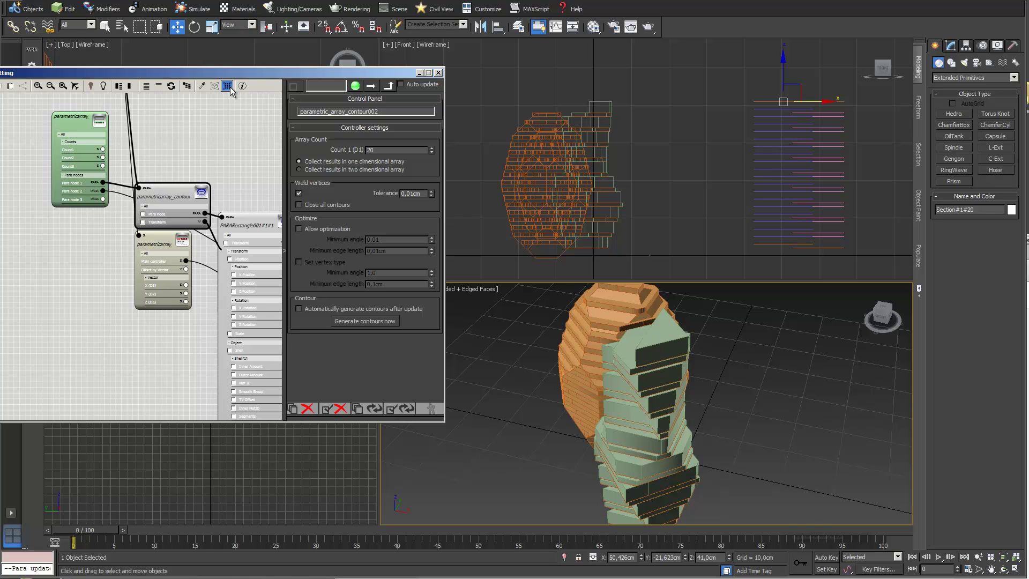
{"action": "left_click", "coordinate": [564, 557]}
{"action": "left_click", "coordinate": [1003, 569]}
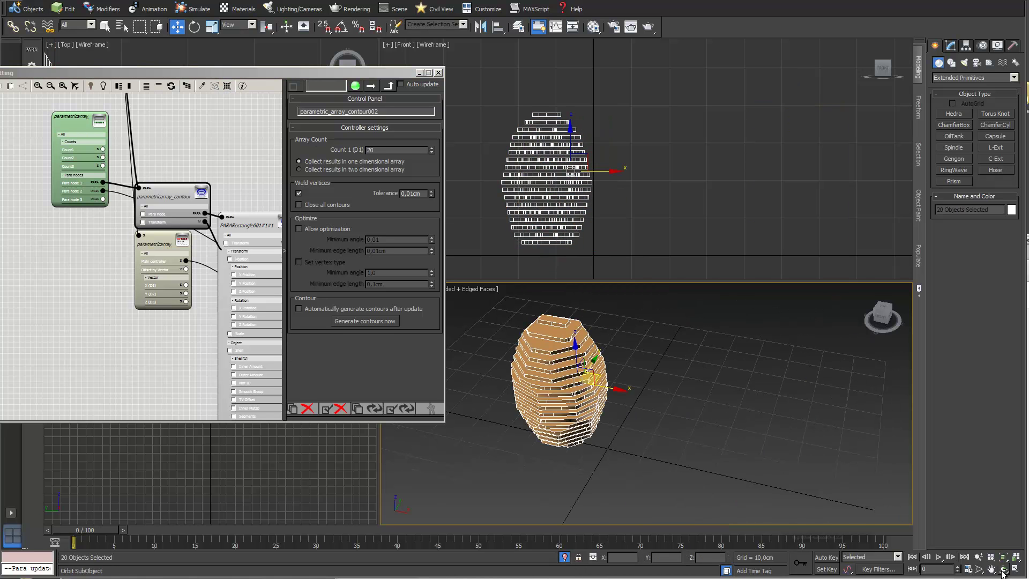
- Examine the stacked hedra slabs from another angle and isolate one slab near mid-height to inspect its hollow ring shape
{"action": "left_click_drag", "start_coordinate": [632, 384], "coordinate": [586, 397]}
{"action": "middle_click_drag", "start_coordinate": [594, 399], "coordinate": [674, 436]}
{"action": "scroll", "coordinate": [598, 402], "scroll_direction": "up", "scroll_amount": 2}
{"action": "left_click", "coordinate": [176, 27]}
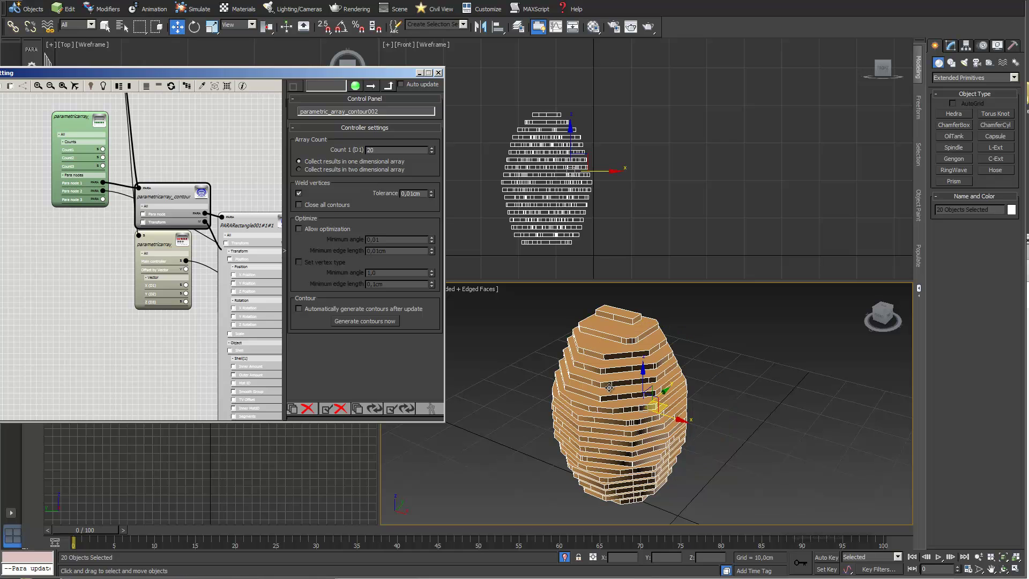
{"action": "left_click", "coordinate": [648, 430]}
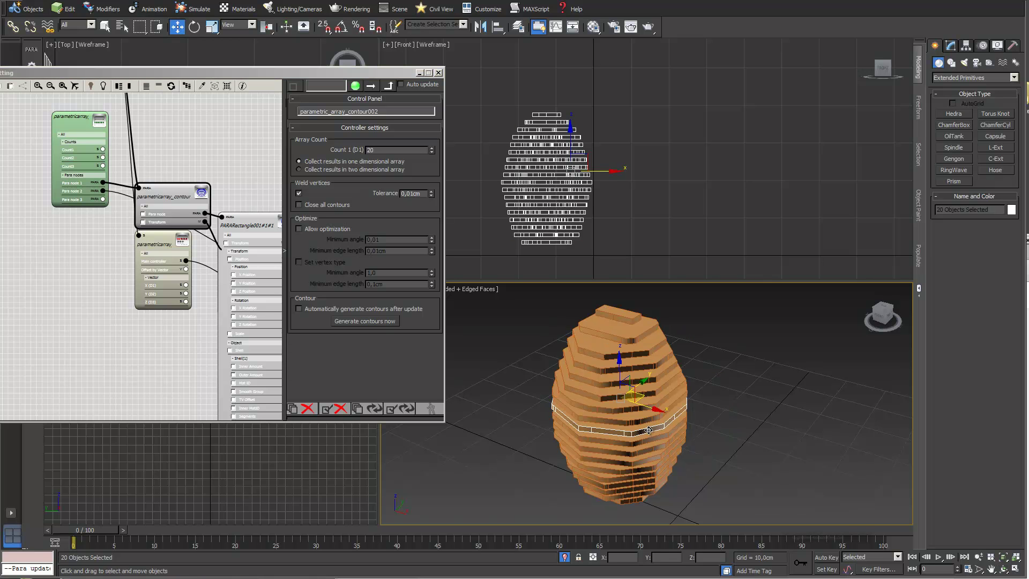
{"action": "left_click", "coordinate": [564, 558]}
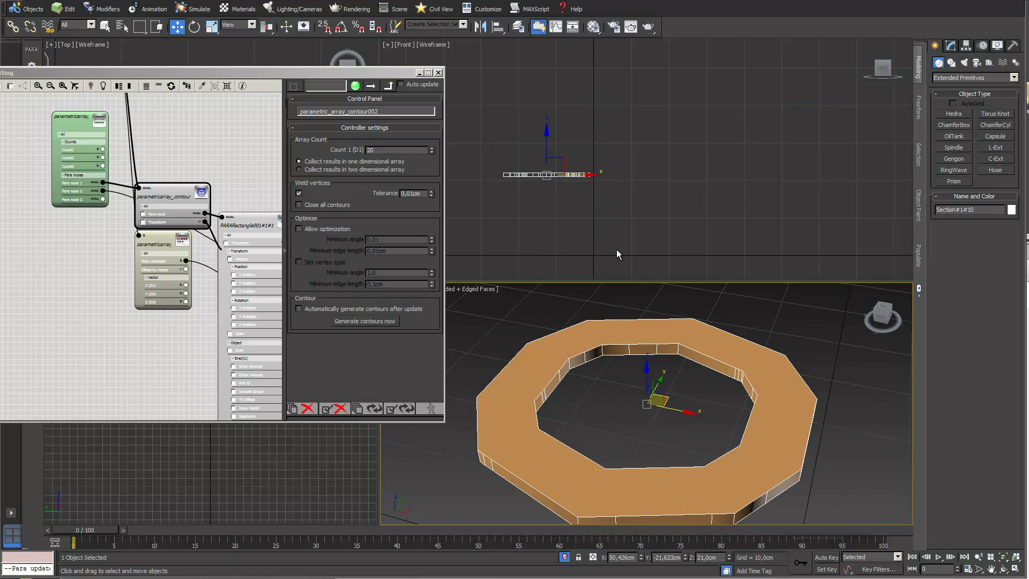
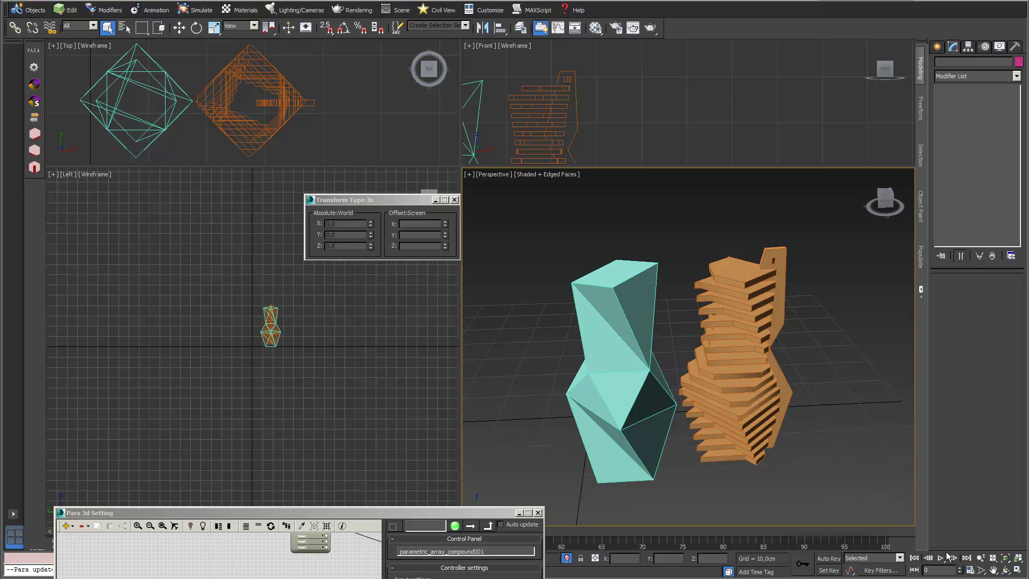
- Draw a closed nine-vertex line in the front view, outlining an irregular vertical plate that overlaps the slab tower and projects beyond its outer side
{"action": "left_click", "coordinate": [1005, 570]}
{"action": "left_click_drag", "start_coordinate": [744, 416], "coordinate": [723, 430]}
{"action": "scroll", "coordinate": [755, 345], "scroll_direction": "up", "scroll_amount": 4}
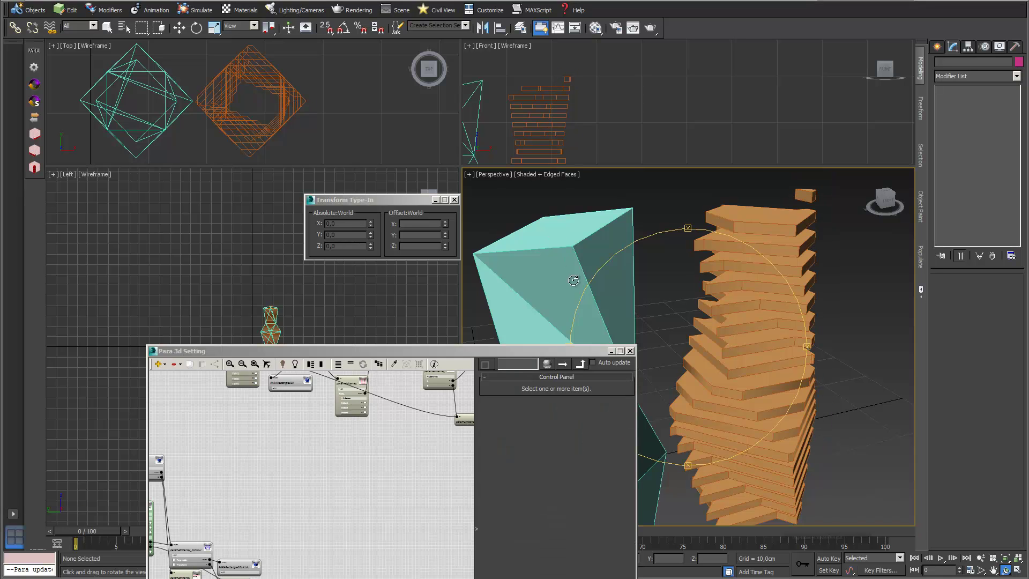
{"action": "left_click_drag", "start_coordinate": [460, 165], "coordinate": [370, 333]}
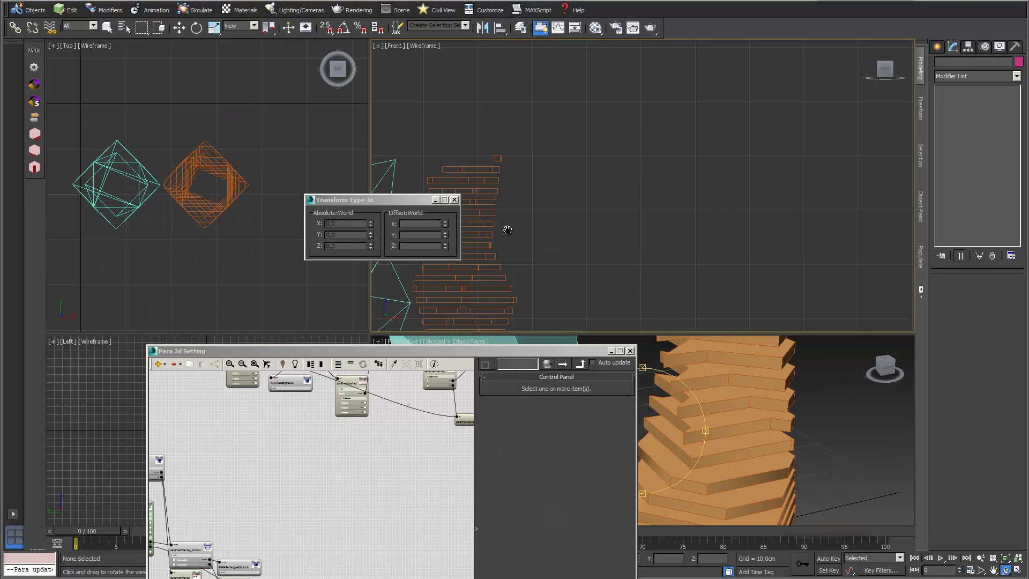
{"action": "left_click", "coordinate": [938, 46]}
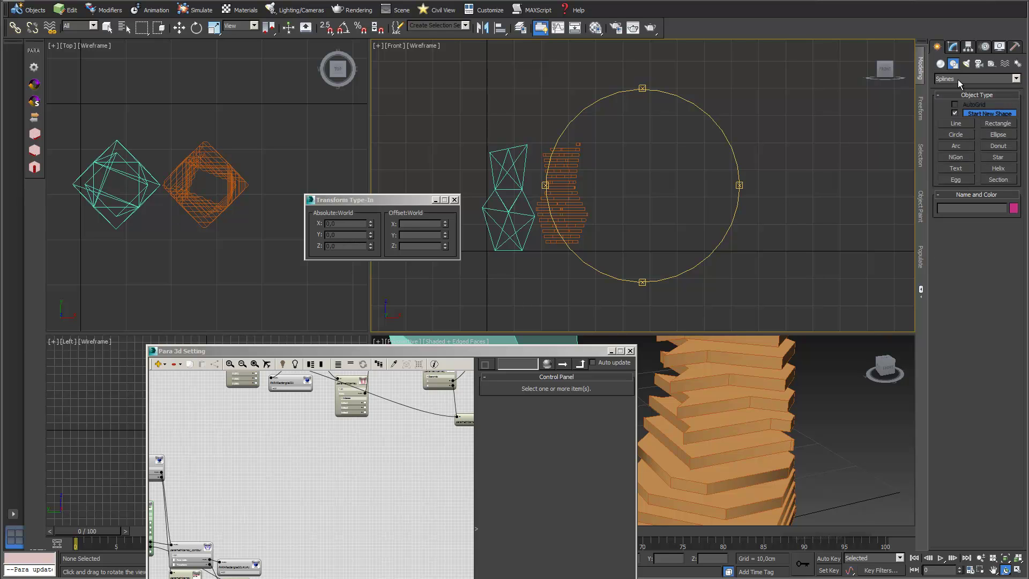
{"action": "left_click", "coordinate": [956, 123]}
{"action": "scroll", "coordinate": [593, 252], "scroll_direction": "up", "scroll_amount": 3}
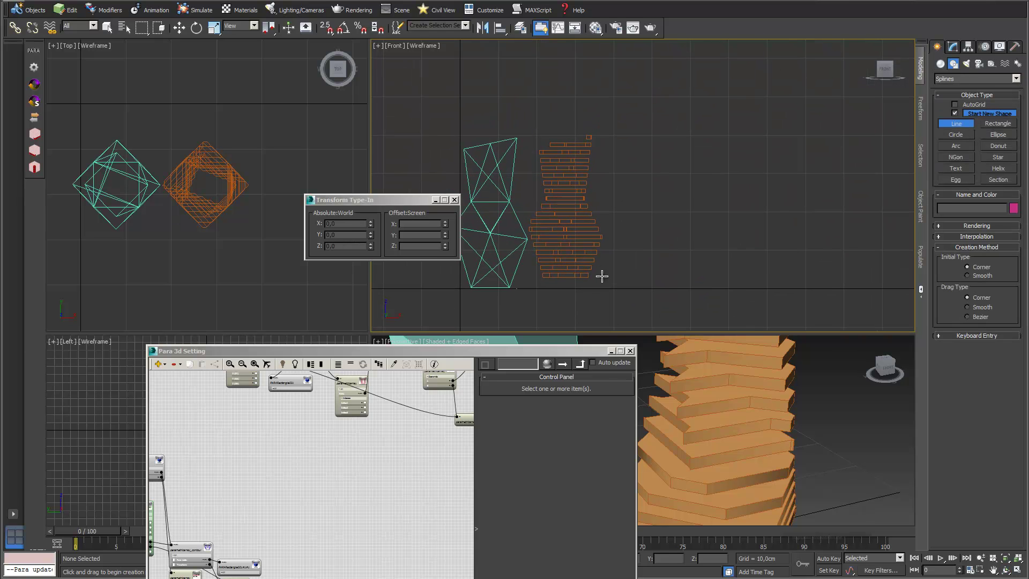
{"action": "left_click", "coordinate": [606, 277]}
{"action": "left_click", "coordinate": [620, 232]}
{"action": "left_click", "coordinate": [590, 196]}
{"action": "left_click", "coordinate": [604, 141]}
{"action": "left_click", "coordinate": [589, 117]}
{"action": "left_click", "coordinate": [574, 132]}
{"action": "left_click", "coordinate": [568, 198]}
{"action": "left_click", "coordinate": [564, 251]}
{"action": "left_click", "coordinate": [589, 280]}
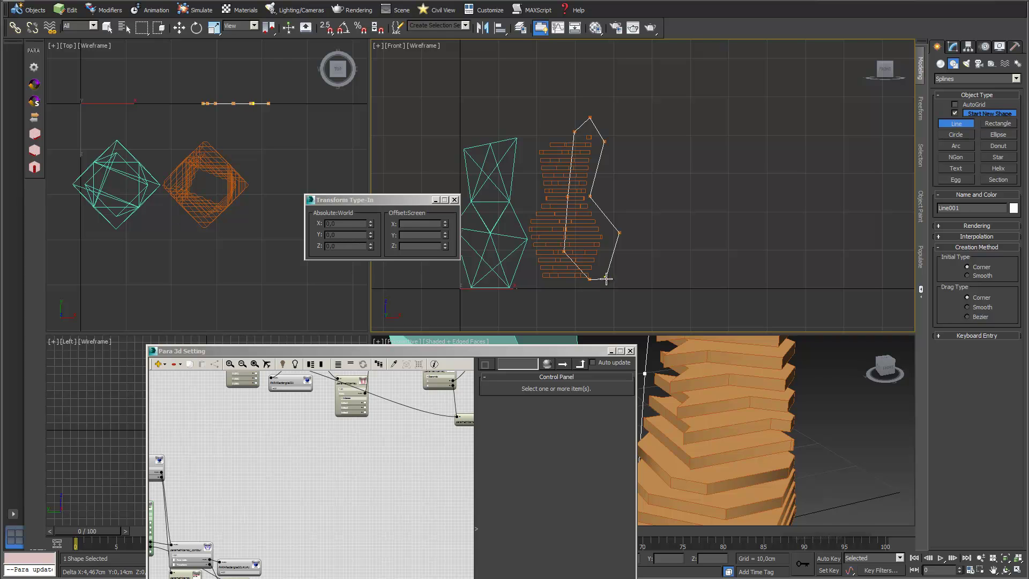
{"action": "left_click", "coordinate": [606, 278]}
{"action": "left_click", "coordinate": [674, 361]}
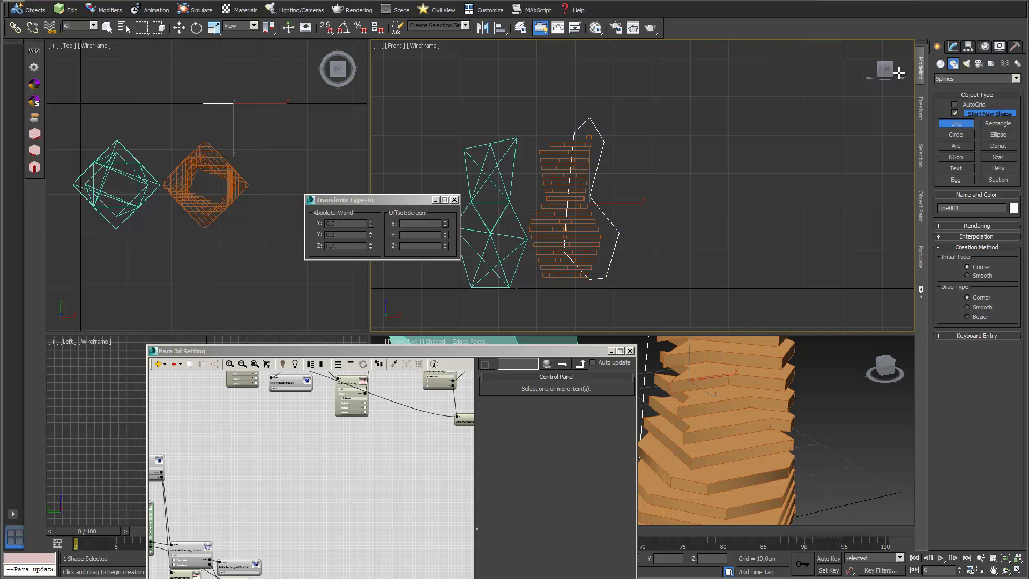
- Apply an Extrude modifier with an amount of 1,0 cm to the closed outline
{"action": "left_click", "coordinate": [952, 47]}
{"action": "left_click", "coordinate": [1016, 78]}
{"action": "scroll", "coordinate": [980, 214], "scroll_direction": "down", "scroll_amount": 2}
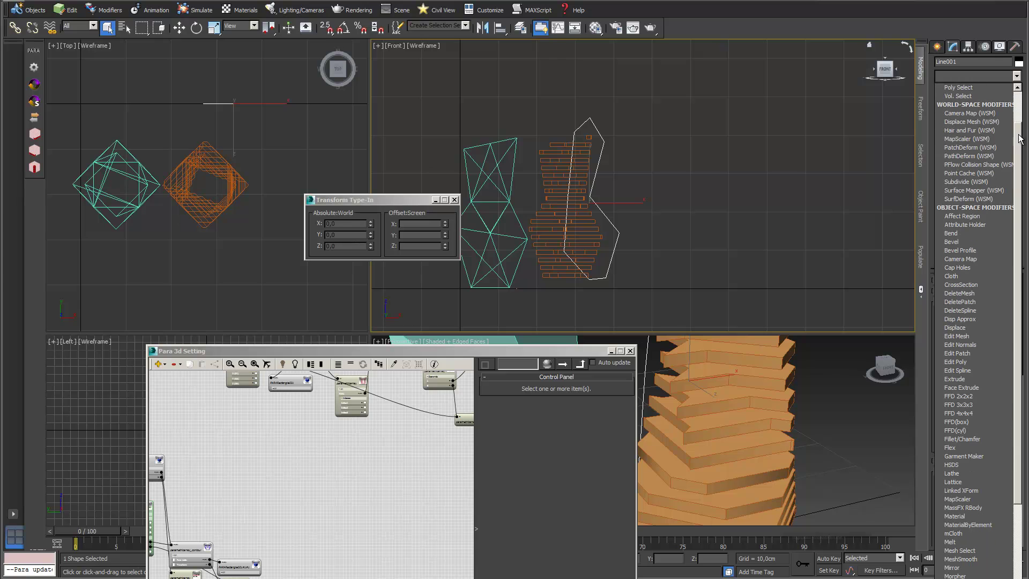
{"action": "left_click", "coordinate": [982, 380]}
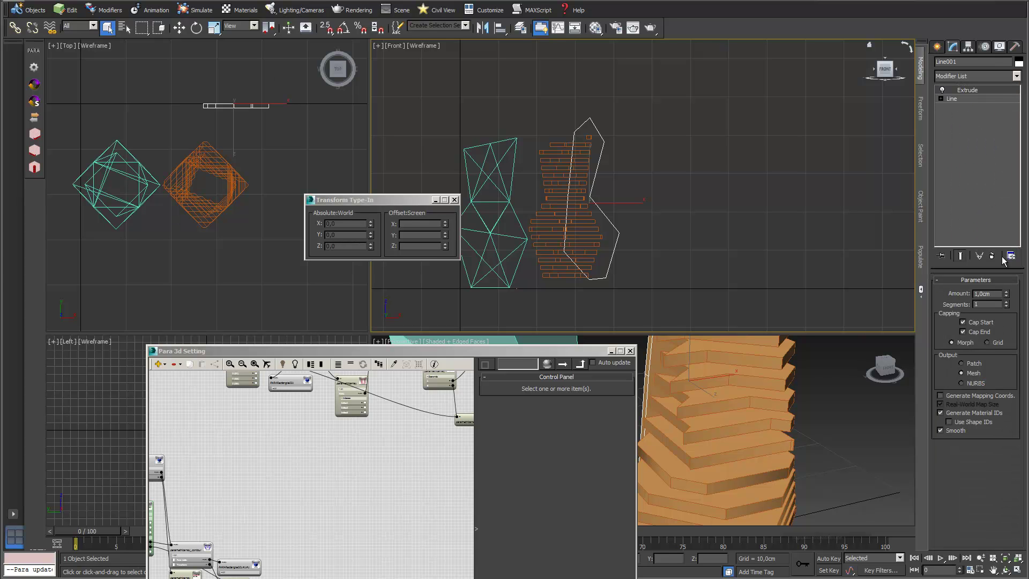
- Move the extruded plate along Y into the middle of the slab tower, to about Y -17,4 cm, and check the intersection
{"action": "left_click", "coordinate": [179, 28]}
{"action": "left_click", "coordinate": [245, 89]}
{"action": "left_click_drag", "start_coordinate": [245, 90], "coordinate": [226, 153]}
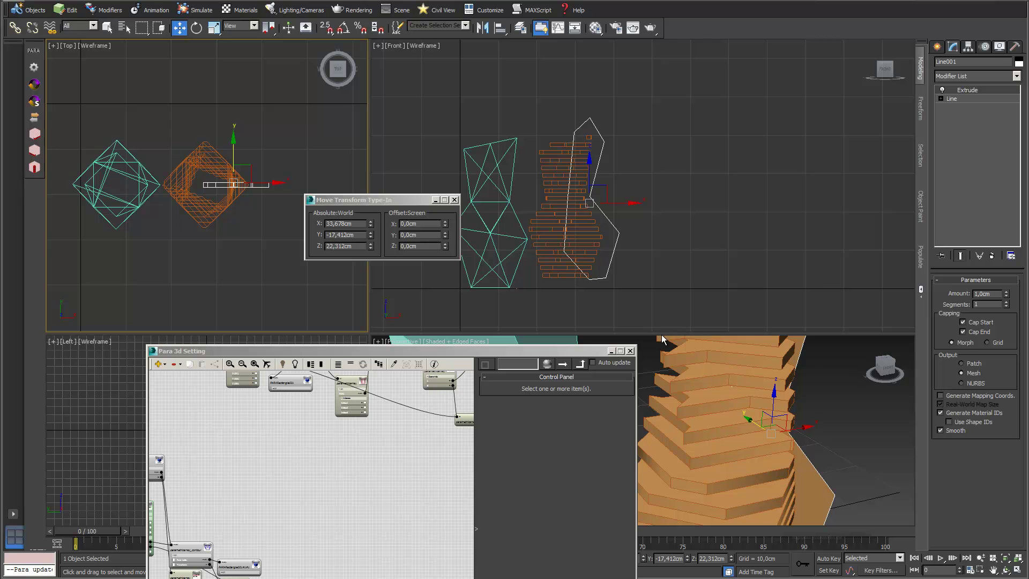
{"action": "left_click_drag", "start_coordinate": [662, 335], "coordinate": [662, 204]}
{"action": "scroll", "coordinate": [707, 304], "scroll_direction": "down", "scroll_amount": 6}
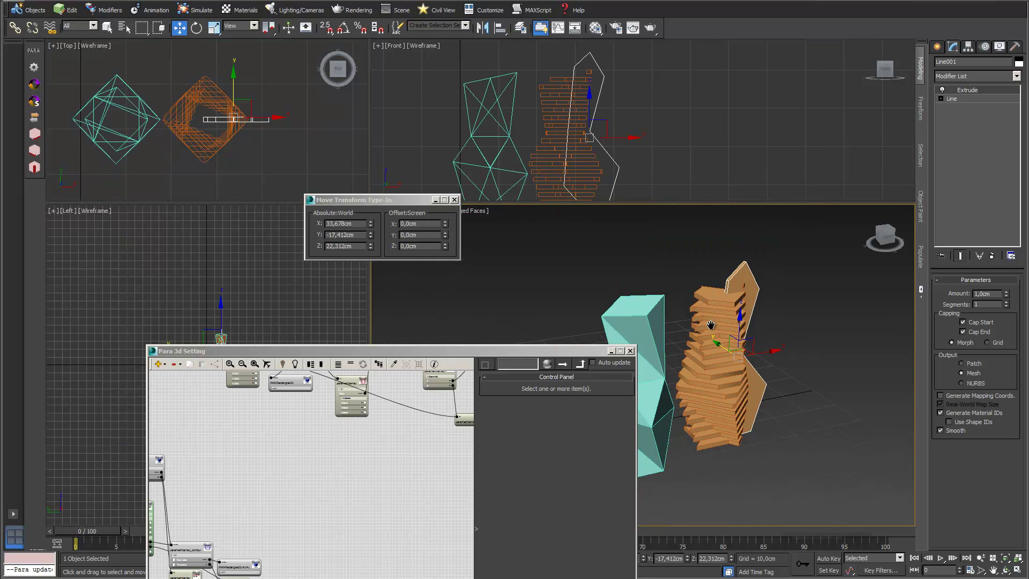
{"action": "left_click", "coordinate": [1006, 571]}
{"action": "left_click_drag", "start_coordinate": [643, 375], "coordinate": [563, 378]}
{"action": "left_click", "coordinate": [181, 29]}
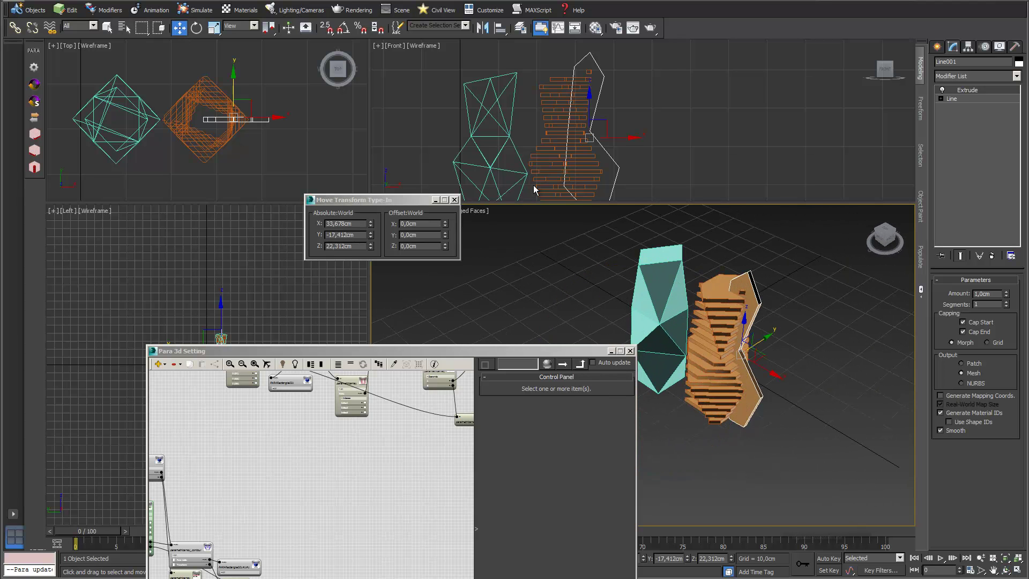
- Make the extruded plate a PARA 3d object named PARA_Line001 using Assign controller, without access to its line vertices
{"action": "left_click", "coordinate": [619, 136]}
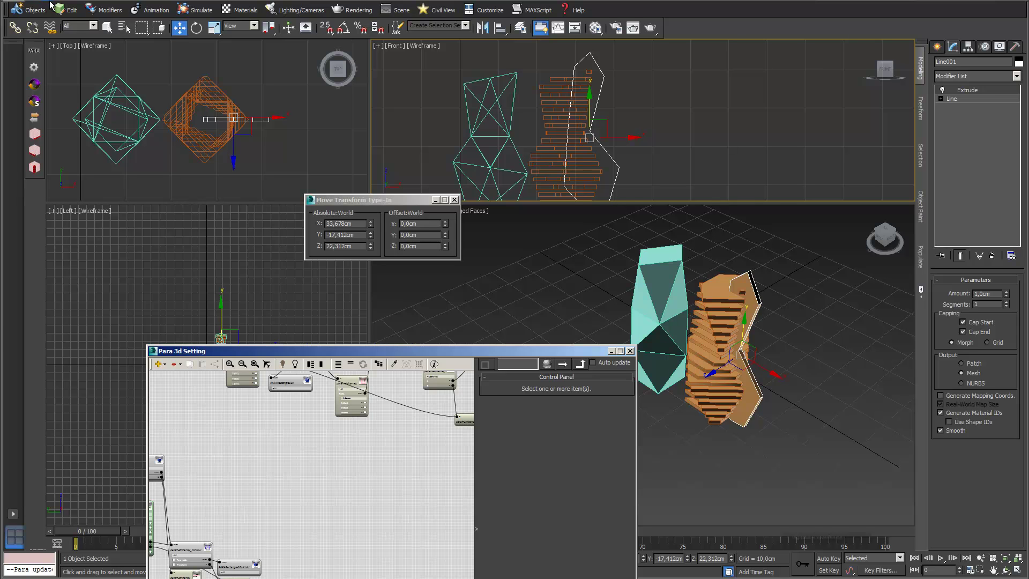
{"action": "left_click", "coordinate": [34, 53]}
{"action": "left_click", "coordinate": [497, 262]}
{"action": "left_click", "coordinate": [497, 346]}
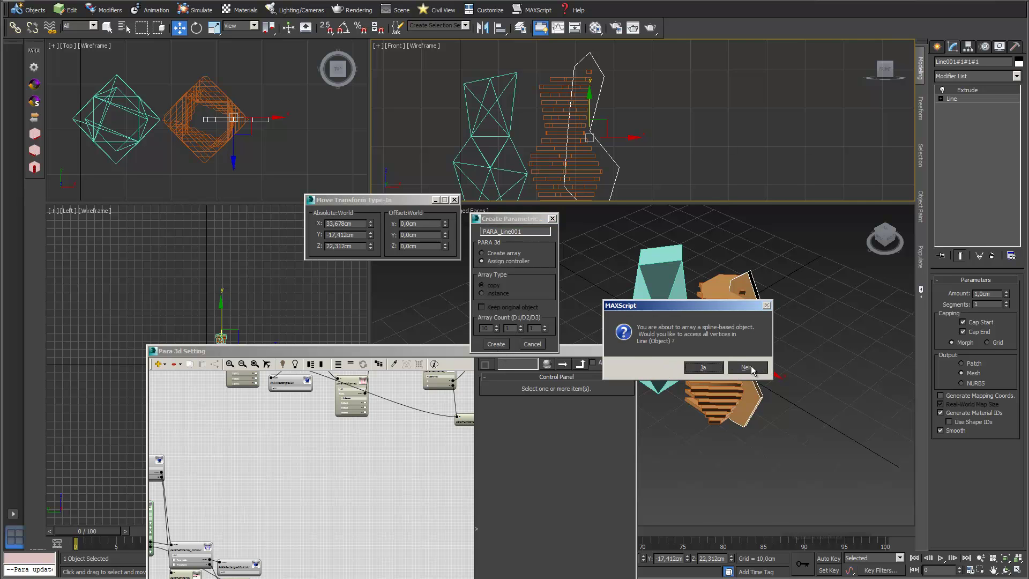
{"action": "left_click", "coordinate": [747, 367]}
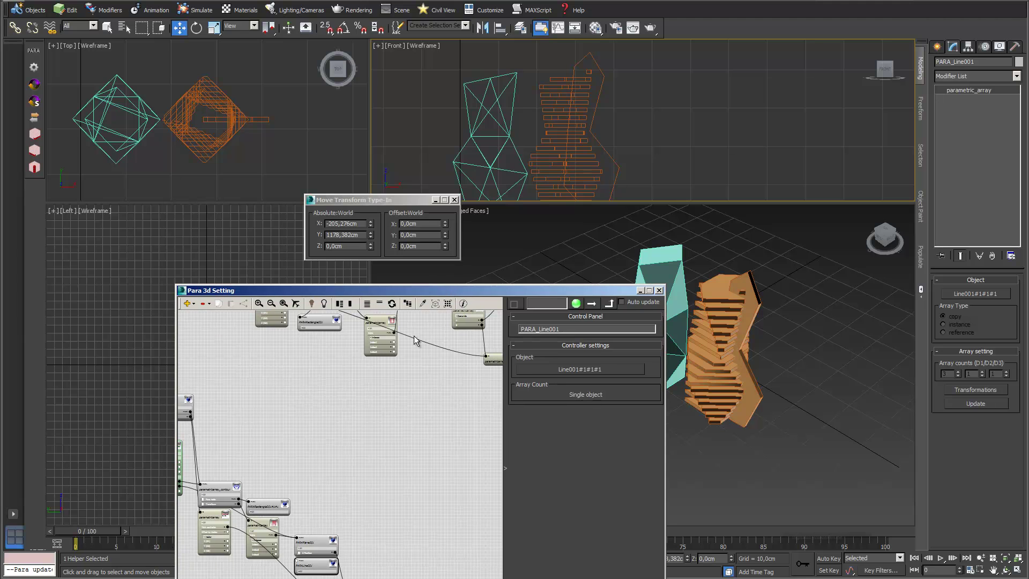
- Move the PARA_Line001 node up beside the contour and array nodes of the slab tower in the node graph
{"action": "left_click_drag", "start_coordinate": [329, 570], "coordinate": [328, 482]}
{"action": "scroll", "coordinate": [356, 503], "scroll_direction": "up", "scroll_amount": 1}
{"action": "middle_click_drag", "start_coordinate": [384, 501], "coordinate": [485, 454]}
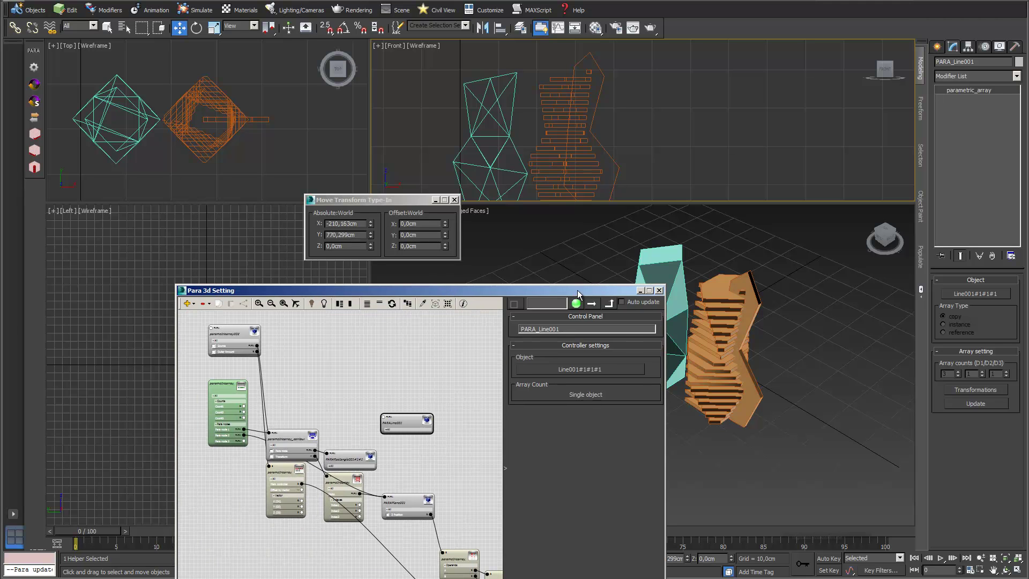
{"action": "left_click_drag", "start_coordinate": [578, 294], "coordinate": [519, 368]}
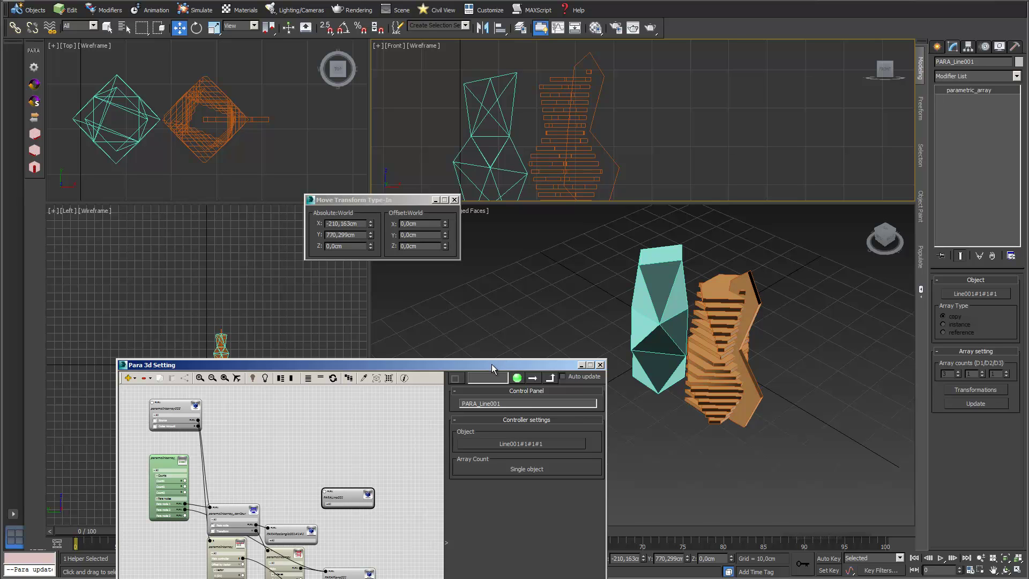
{"action": "left_click_drag", "start_coordinate": [493, 369], "coordinate": [497, 316]}
- Select the floor slabs of the tower in the scene through the parametric_array_contour002 node
{"action": "left_click", "coordinate": [234, 456]}
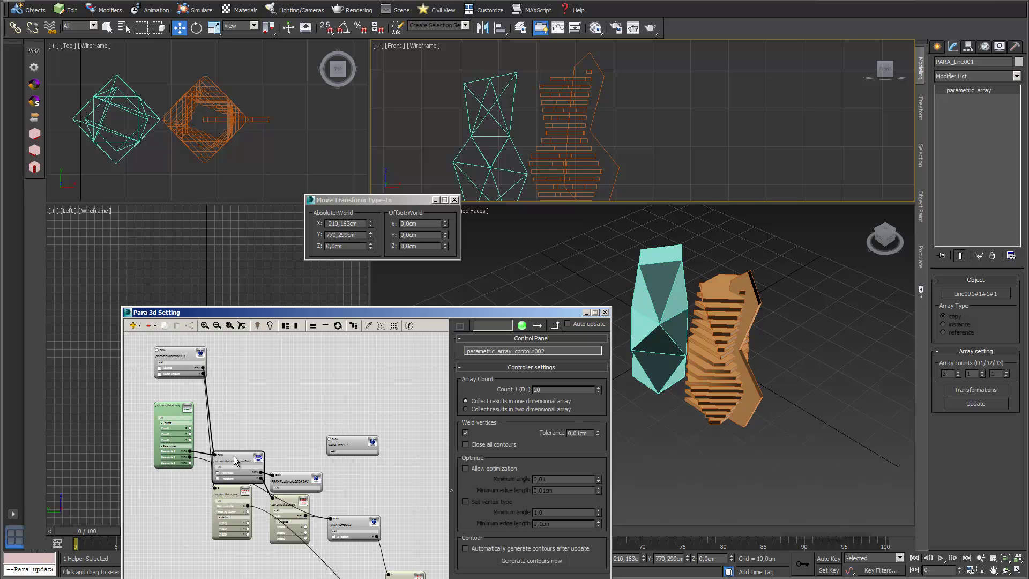
{"action": "left_click", "coordinate": [394, 325]}
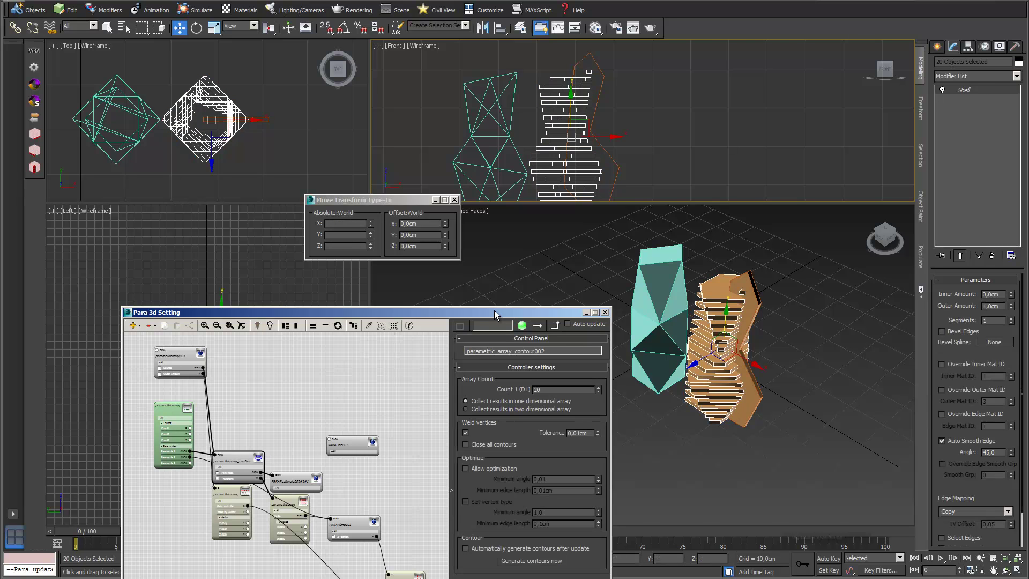
{"action": "left_click_drag", "start_coordinate": [494, 314], "coordinate": [508, 304]}
- Add a PARA Compound node and place it in the empty graph area above the contour node
{"action": "left_click", "coordinate": [154, 317]}
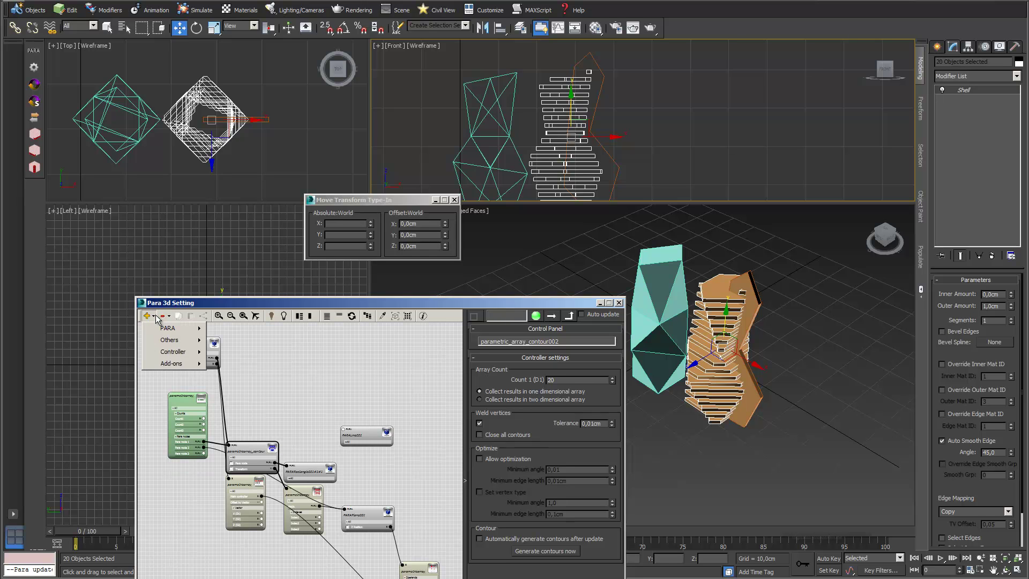
{"action": "mouse_move", "coordinate": [157, 326]}
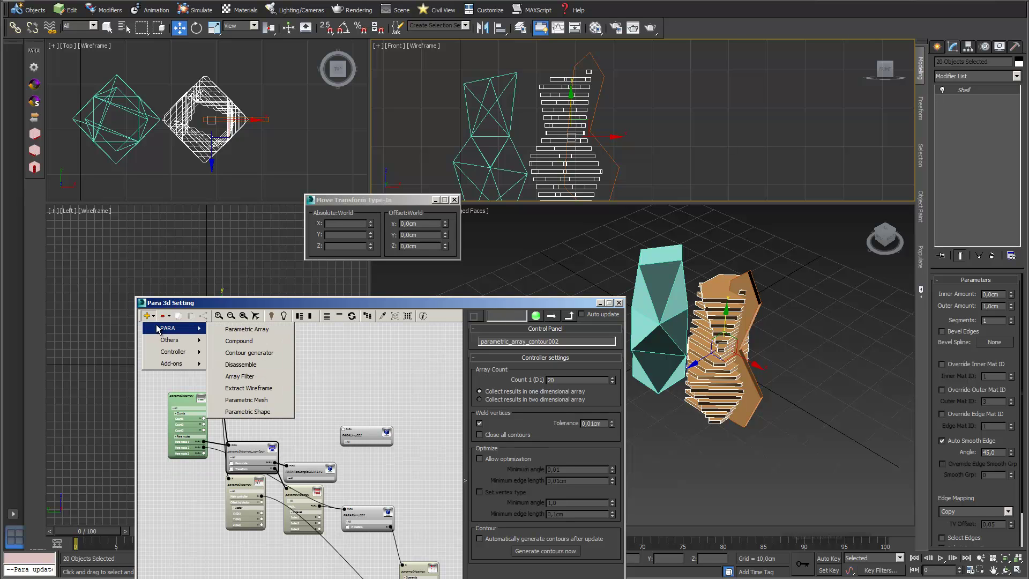
{"action": "left_click", "coordinate": [253, 346]}
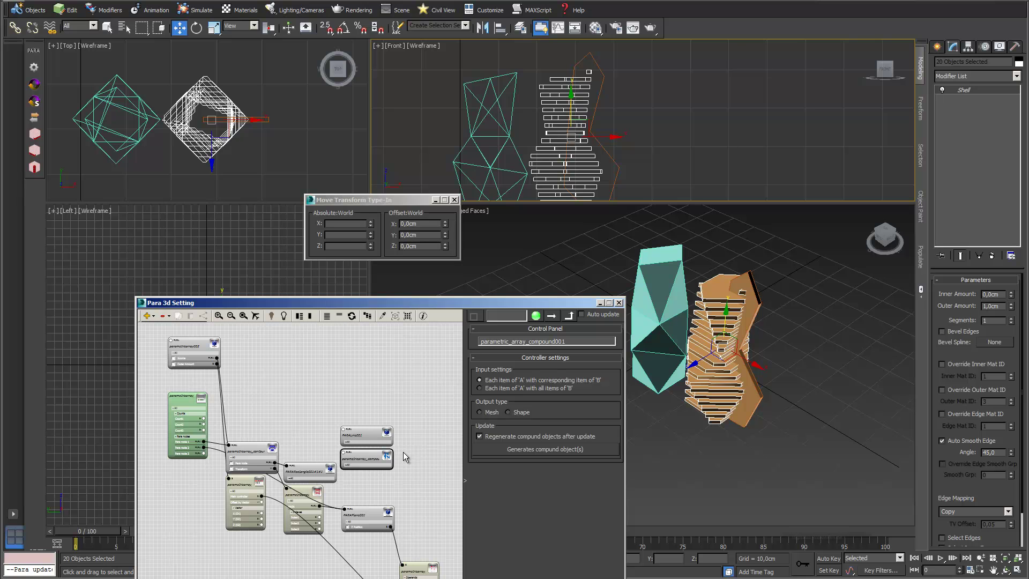
{"action": "left_click_drag", "start_coordinate": [377, 462], "coordinate": [318, 390]}
{"action": "scroll", "coordinate": [368, 394], "scroll_direction": "up", "scroll_amount": 3}
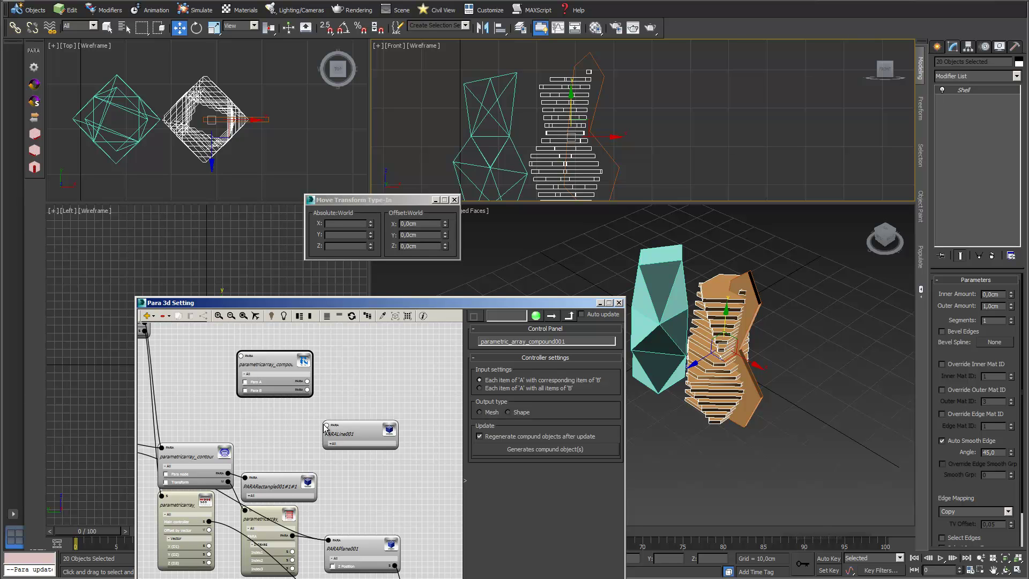
- Link the compound node's A input to PARA_Line001 and its B input to the contour node
{"action": "left_click_drag", "start_coordinate": [356, 435], "coordinate": [370, 399]}
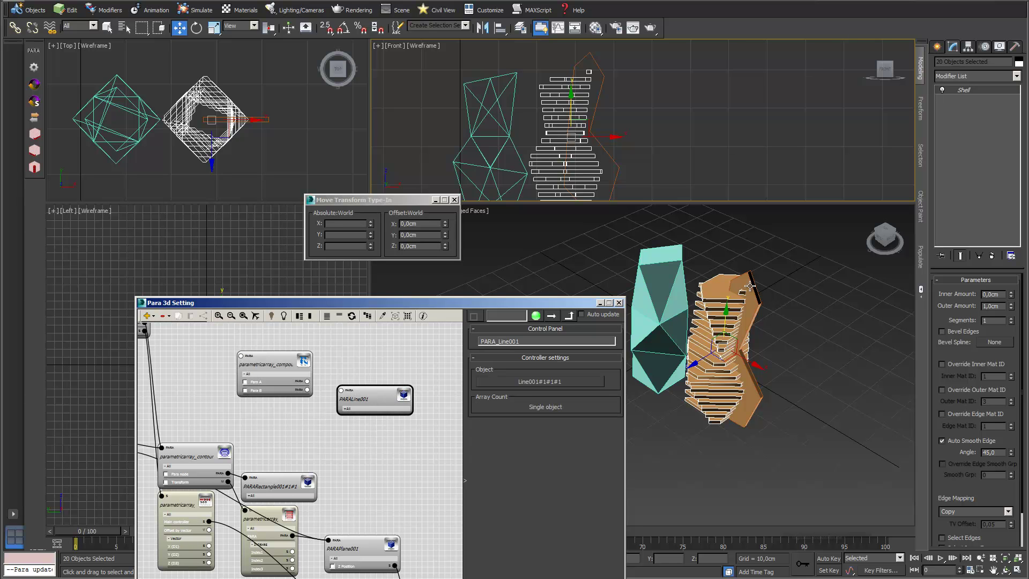
{"action": "left_click_drag", "start_coordinate": [307, 381], "coordinate": [341, 390]}
{"action": "left_click_drag", "start_coordinate": [307, 390], "coordinate": [161, 446]}
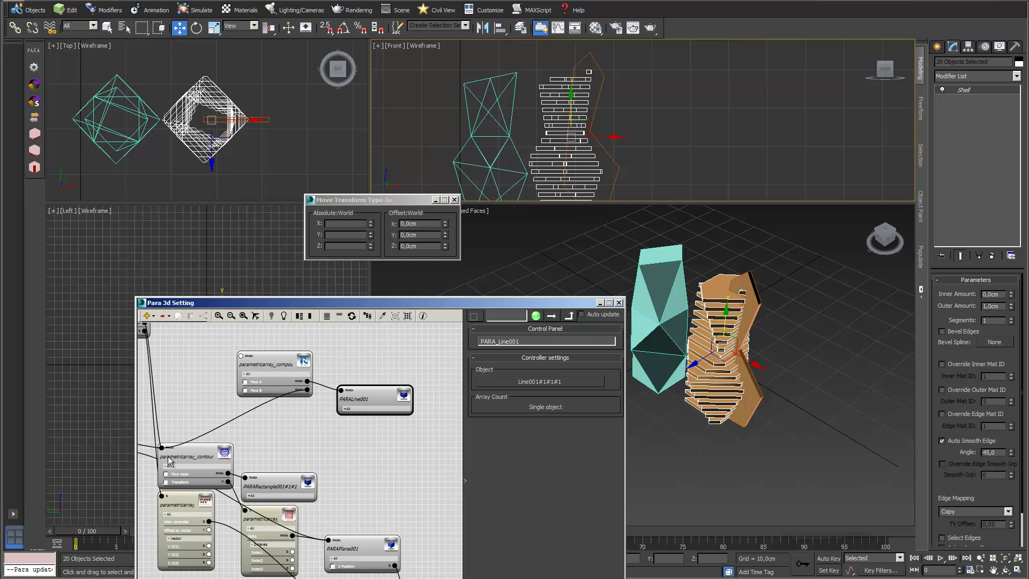
- Set the compound to each item of 'A' with all items of 'B', Mesh output and Subtraction, and generate the compound object
{"action": "left_click", "coordinate": [270, 358]}
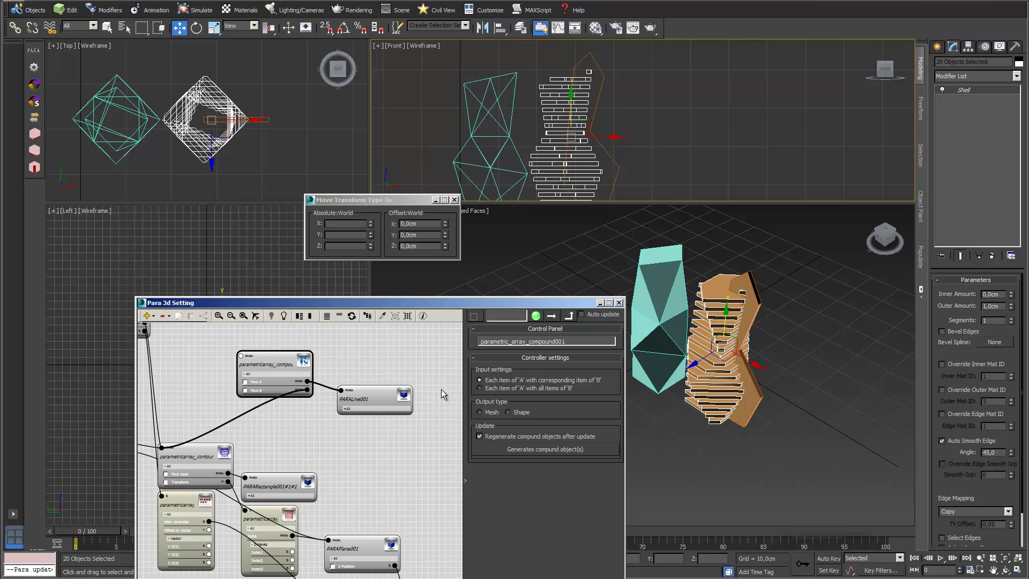
{"action": "left_click", "coordinate": [479, 387]}
{"action": "left_click", "coordinate": [479, 412]}
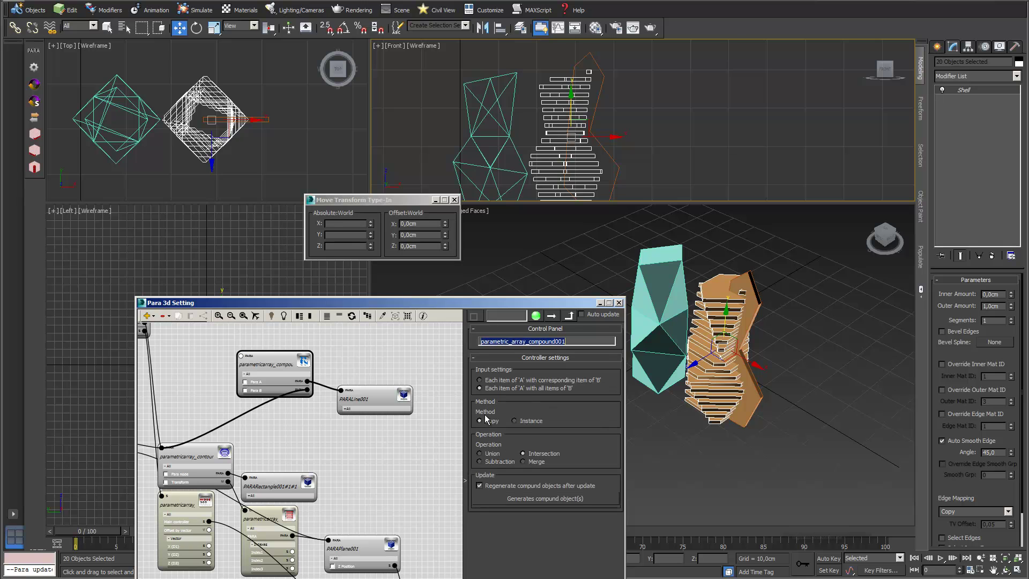
{"action": "left_click", "coordinate": [479, 461]}
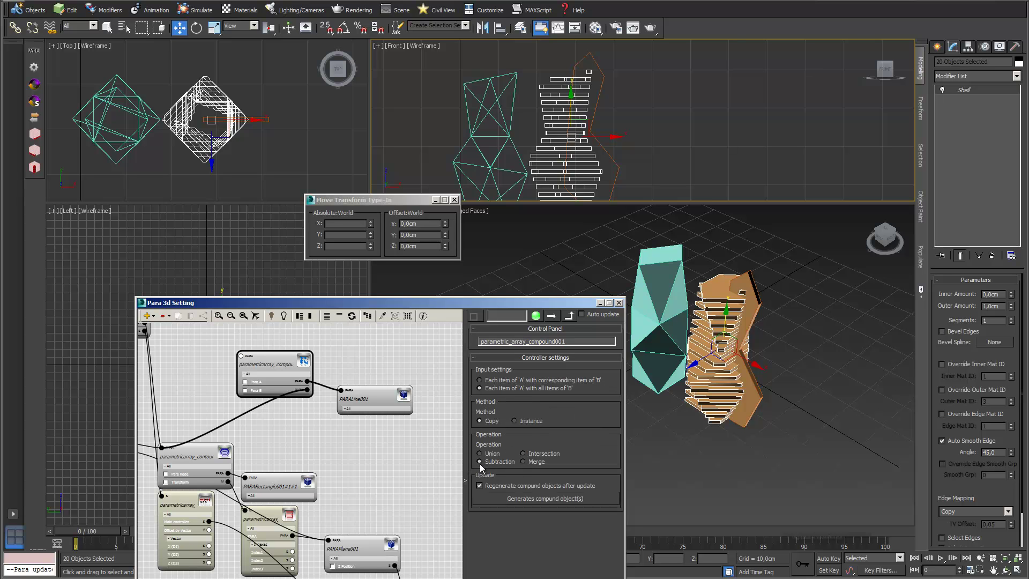
{"action": "left_click", "coordinate": [531, 497]}
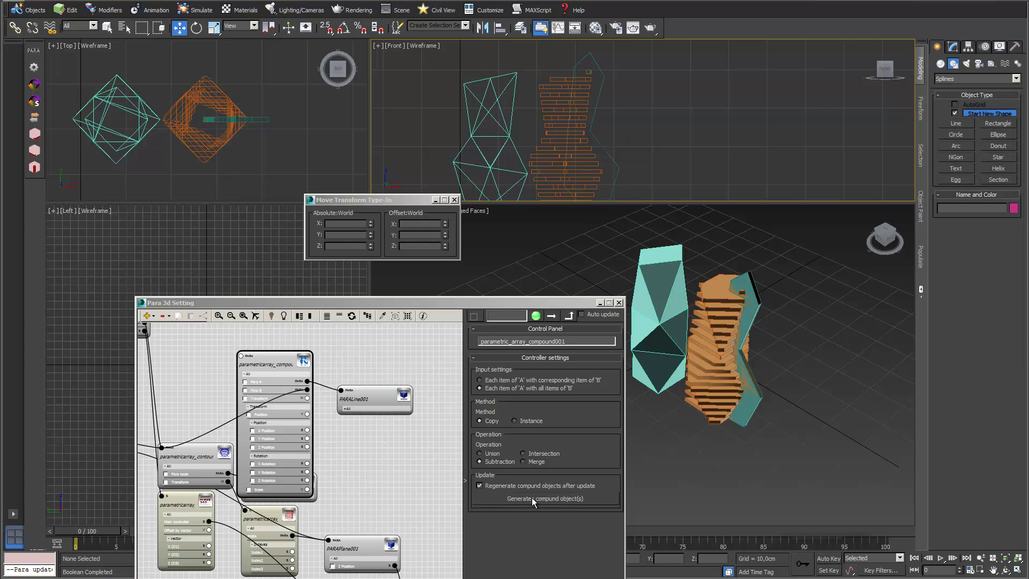
- Move the generated compound plate along X to about 46,2 cm, clear of the tower, and delete the original extruded plate
{"action": "left_click", "coordinate": [756, 372]}
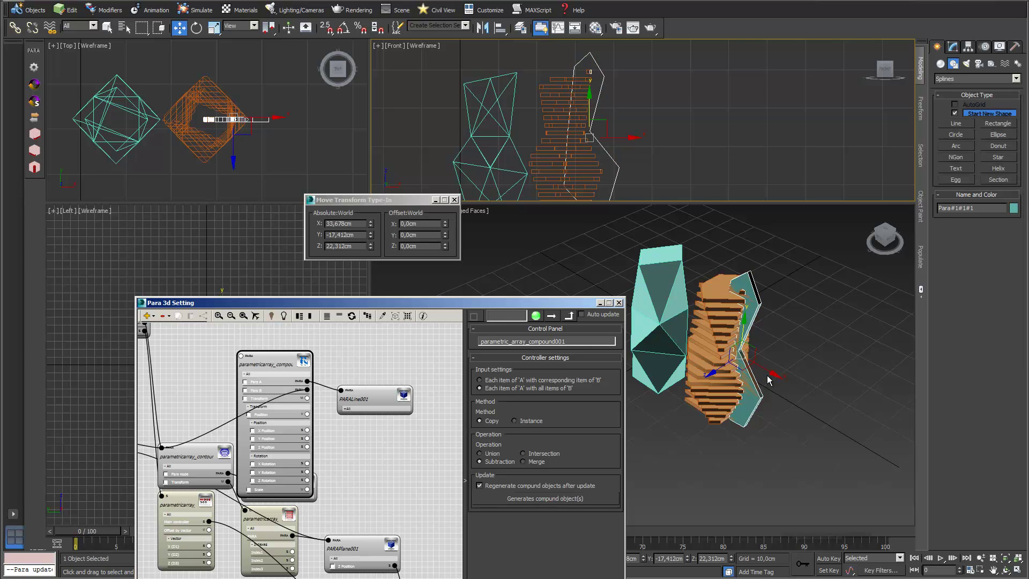
{"action": "scroll", "coordinate": [756, 375], "scroll_direction": "up", "scroll_amount": 3}
{"action": "left_click_drag", "start_coordinate": [755, 356], "coordinate": [820, 398]}
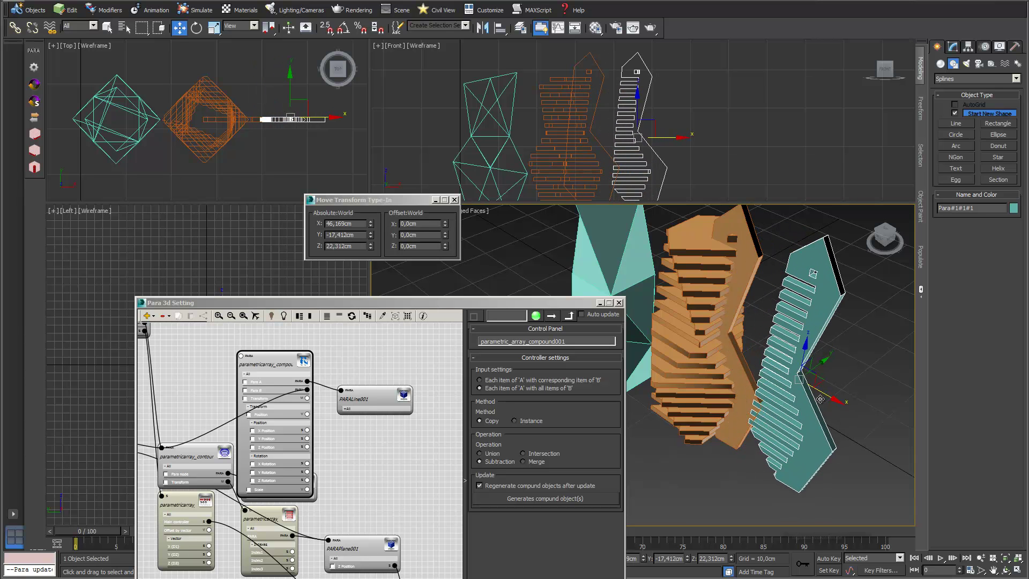
{"action": "left_click", "coordinate": [737, 296]}
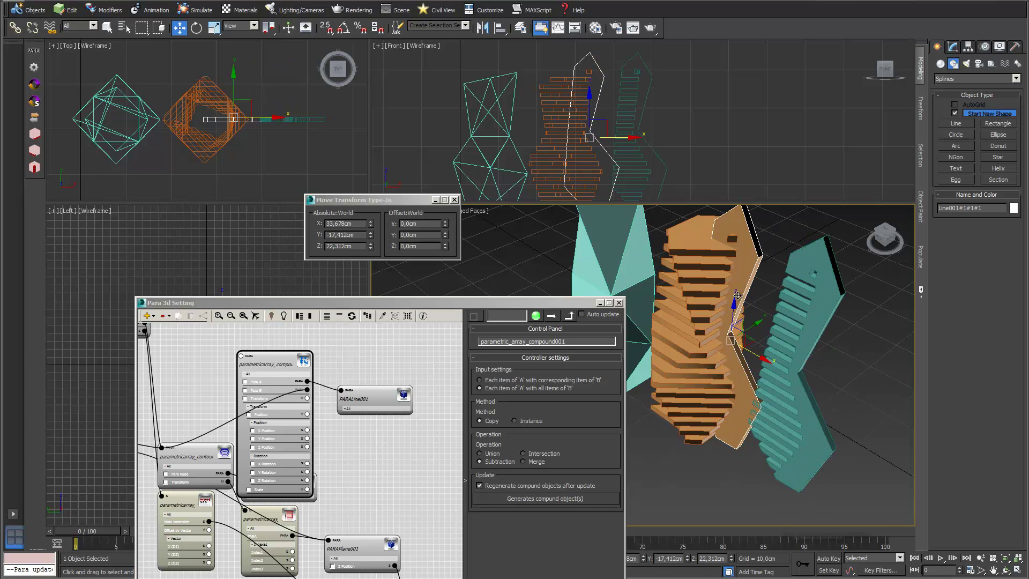
{"action": "key", "text": "Delete"}
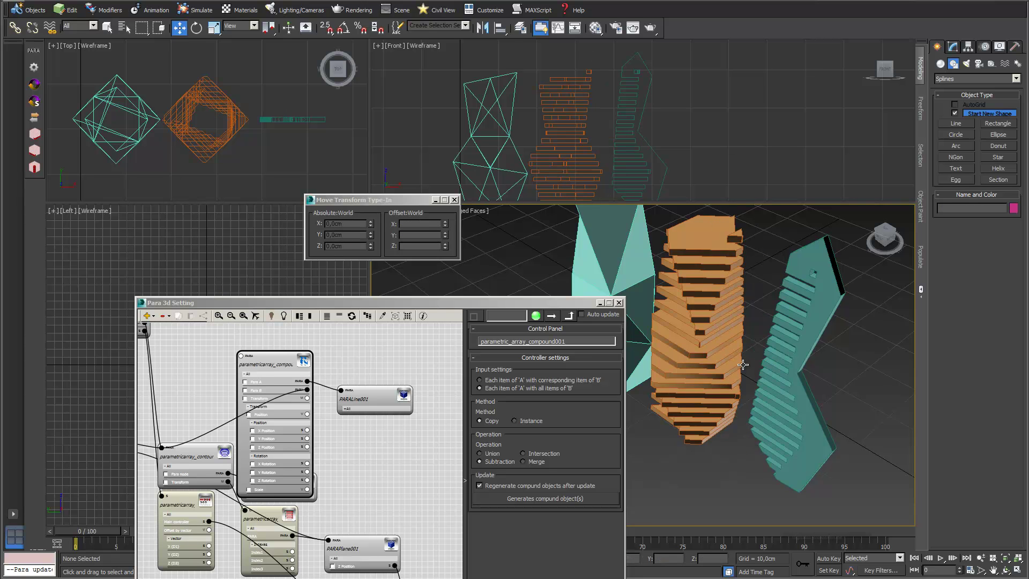